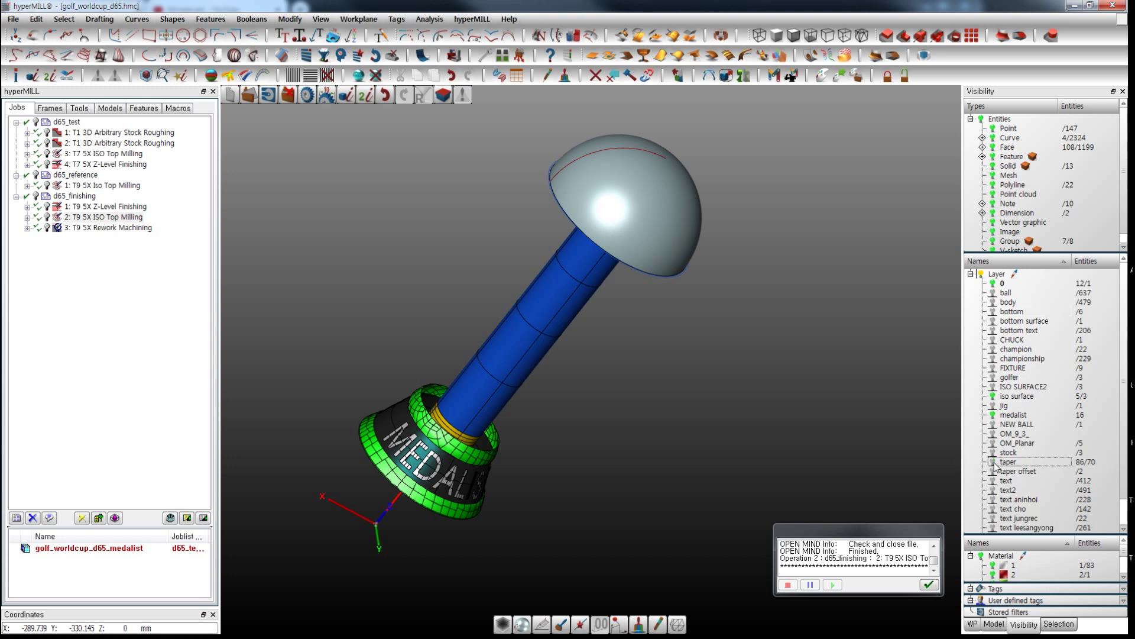
Step: Hide the taper and medalist layers and examine the remaining dome and shaft reference surfaces
{"action": "left_click", "coordinate": [993, 414]}
{"action": "middle_click_drag", "start_coordinate": [692, 436], "coordinate": [742, 418]}
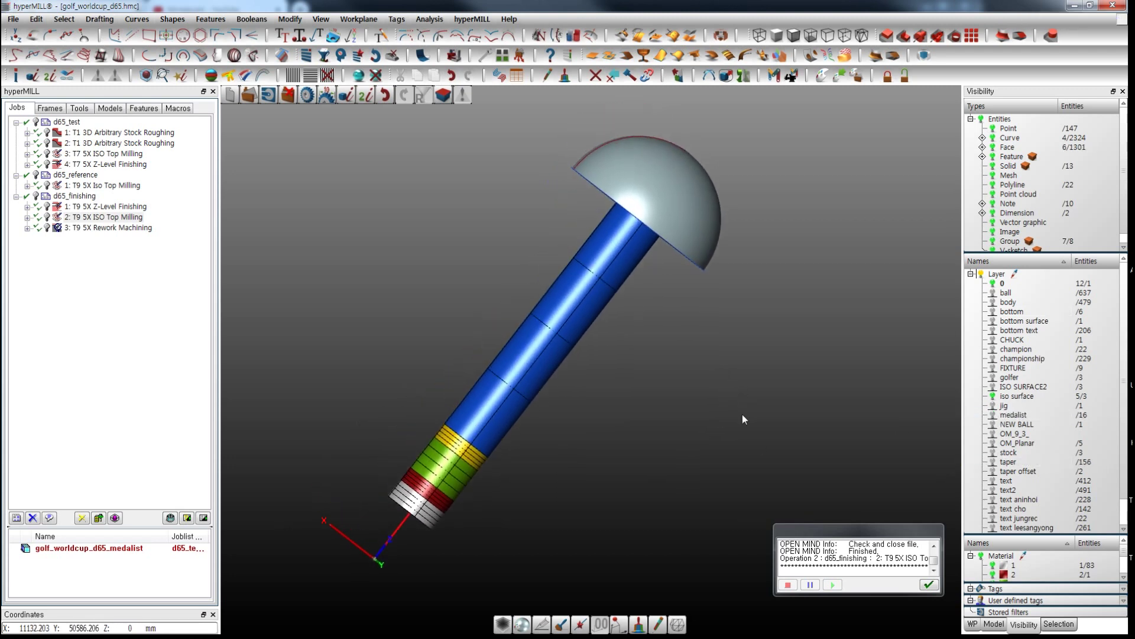
{"action": "left_click", "coordinate": [697, 216]}
{"action": "middle_click_drag", "start_coordinate": [697, 215], "coordinate": [685, 287]}
{"action": "left_click", "coordinate": [488, 406]}
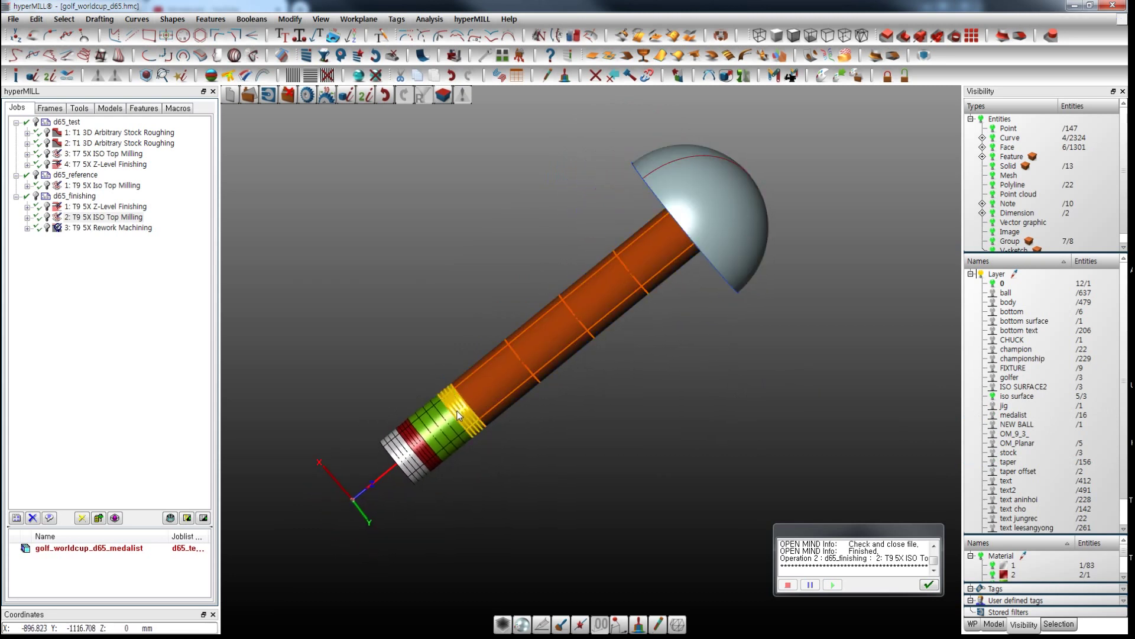
{"action": "left_click", "coordinate": [758, 332]}
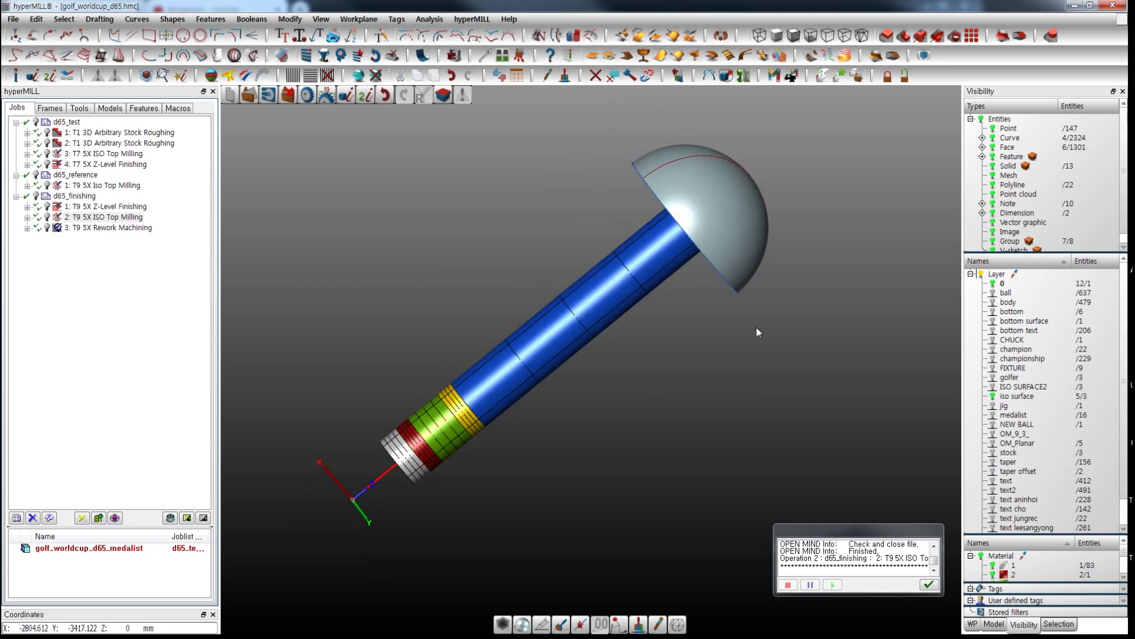
{"action": "middle_click_drag", "start_coordinate": [821, 307], "coordinate": [821, 353]}
Step: Open the golf_worldcup_d65_all ref milling area, examine its selected surfaces and close the definition
{"action": "left_click", "coordinate": [109, 109]}
{"action": "middle_click_drag", "start_coordinate": [427, 269], "coordinate": [456, 266]}
{"action": "left_click", "coordinate": [111, 145]}
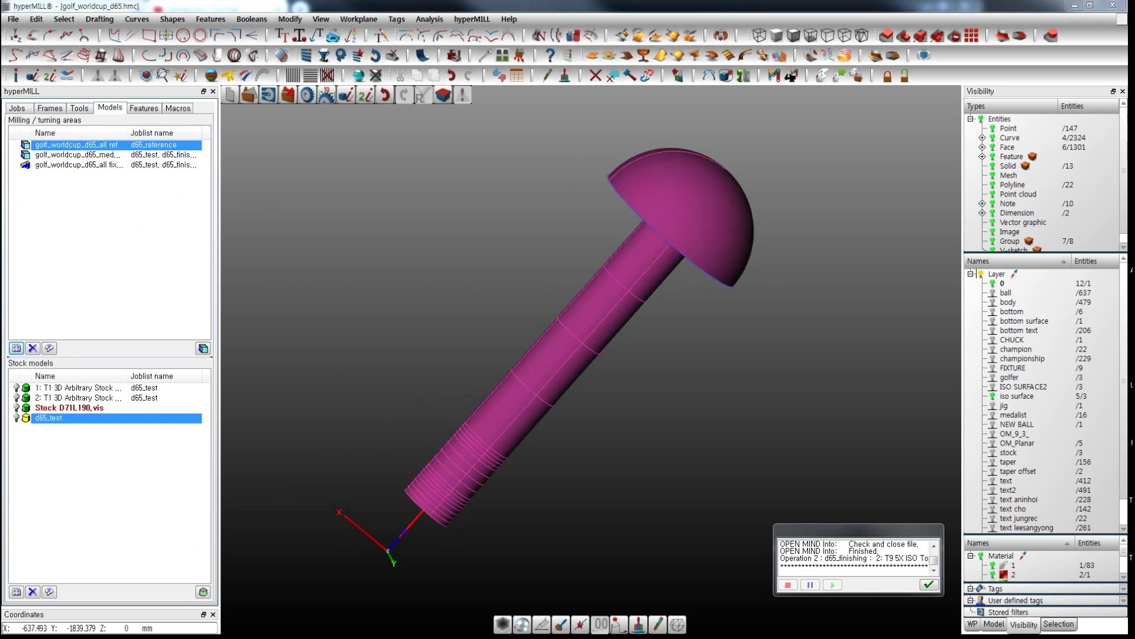
{"action": "left_click_drag", "start_coordinate": [878, 343], "coordinate": [876, 184]}
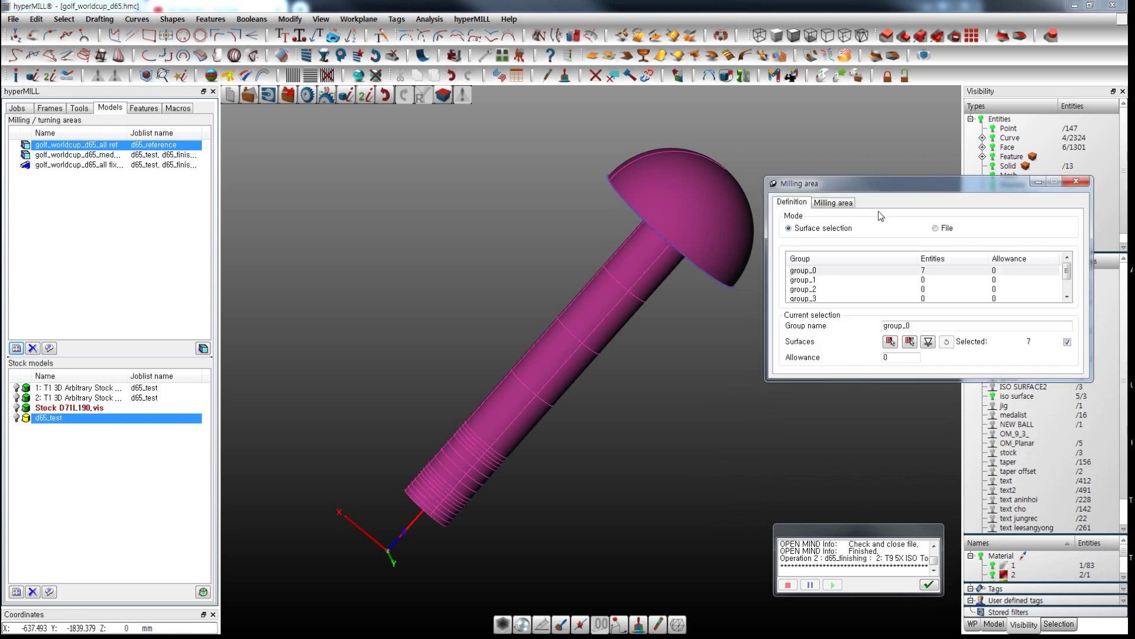
{"action": "middle_click_drag", "start_coordinate": [752, 390], "coordinate": [659, 423]}
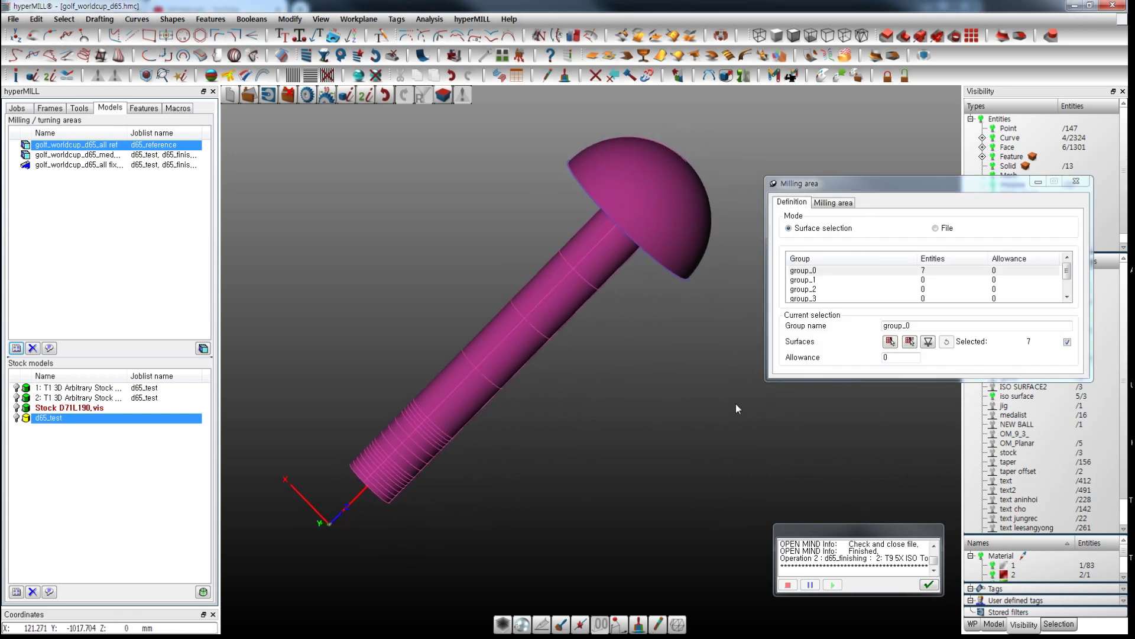
{"action": "left_click", "coordinate": [1076, 183]}
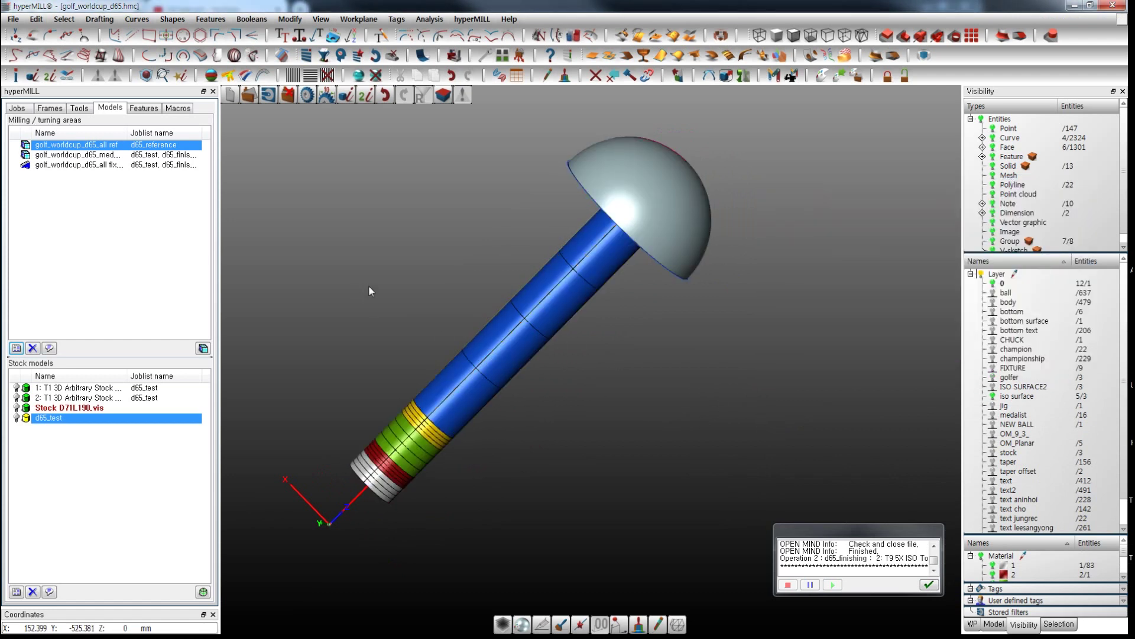
Step: Make the ball, body, bottom, taper and medalist layers visible to display the complete trophy model
{"action": "left_click", "coordinate": [109, 155]}
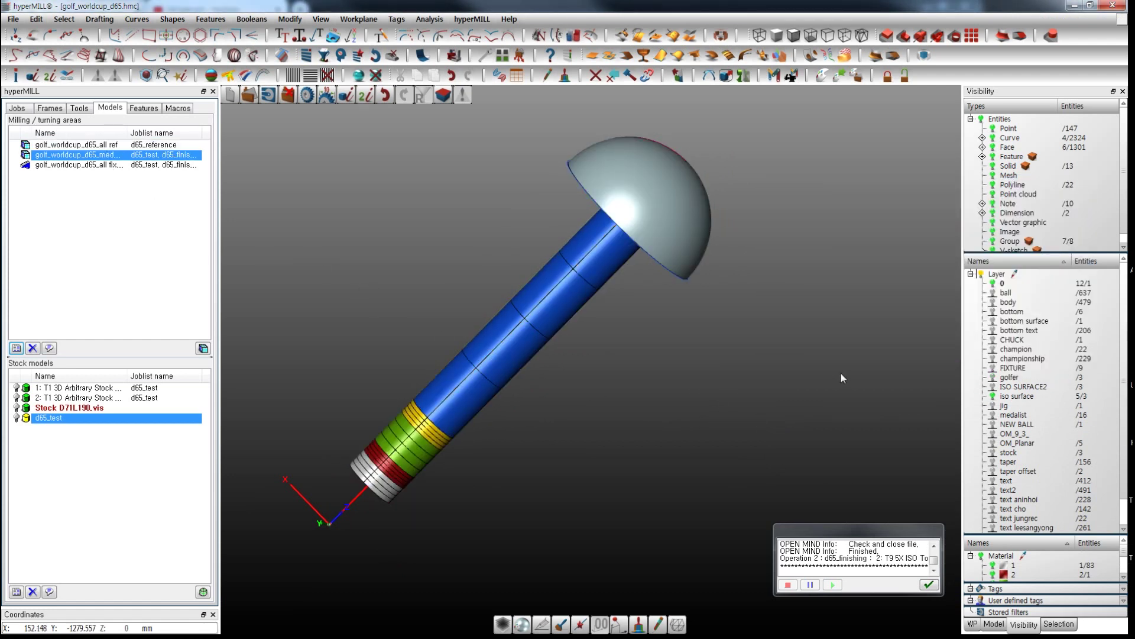
{"action": "left_click", "coordinate": [994, 293]}
{"action": "left_click", "coordinate": [995, 302]}
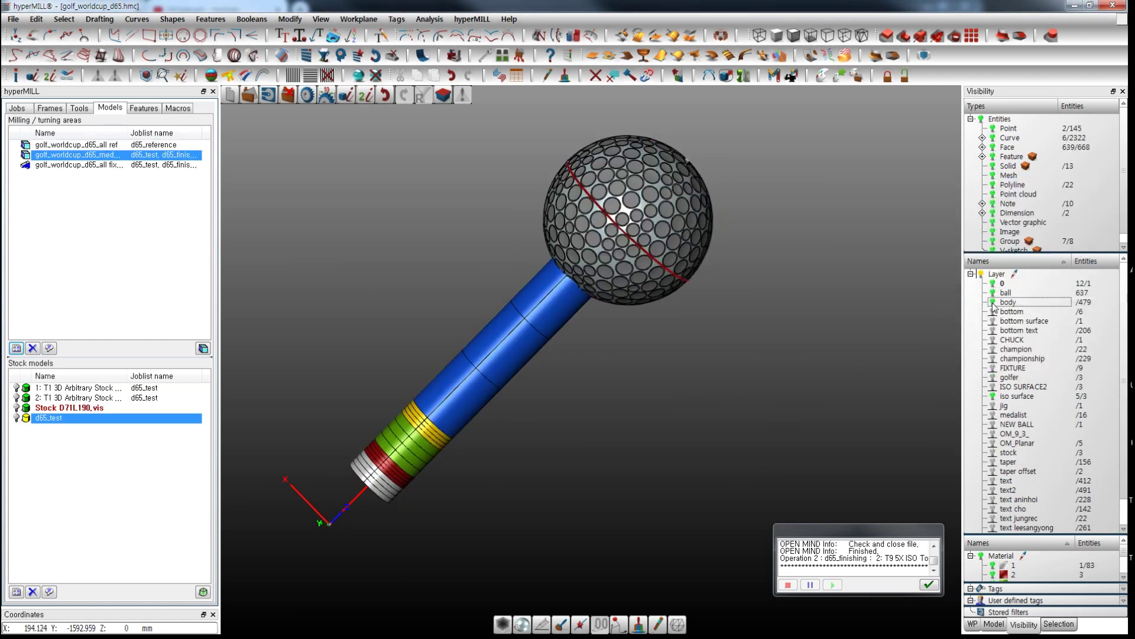
{"action": "left_click", "coordinate": [994, 312]}
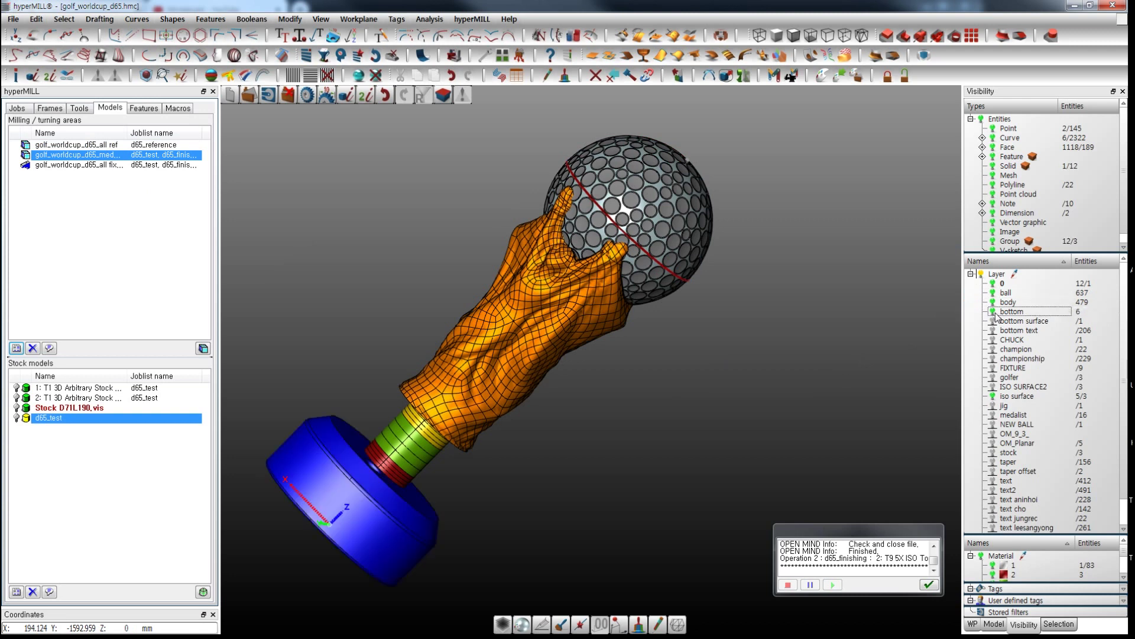
{"action": "left_click", "coordinate": [994, 462]}
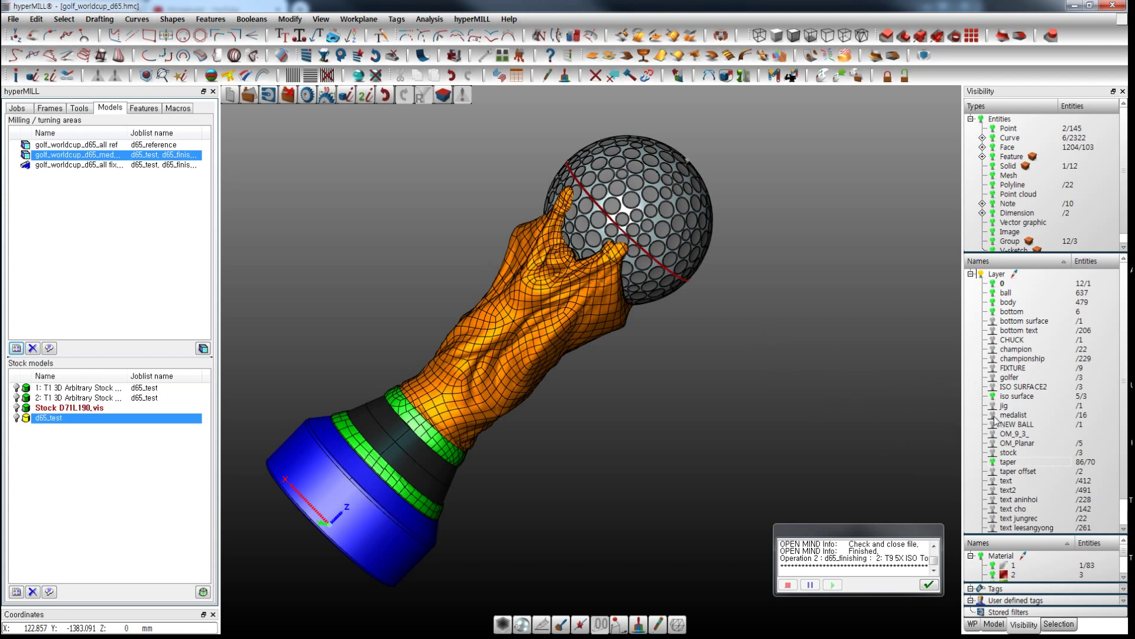
{"action": "middle_click_drag", "start_coordinate": [818, 375], "coordinate": [757, 355]}
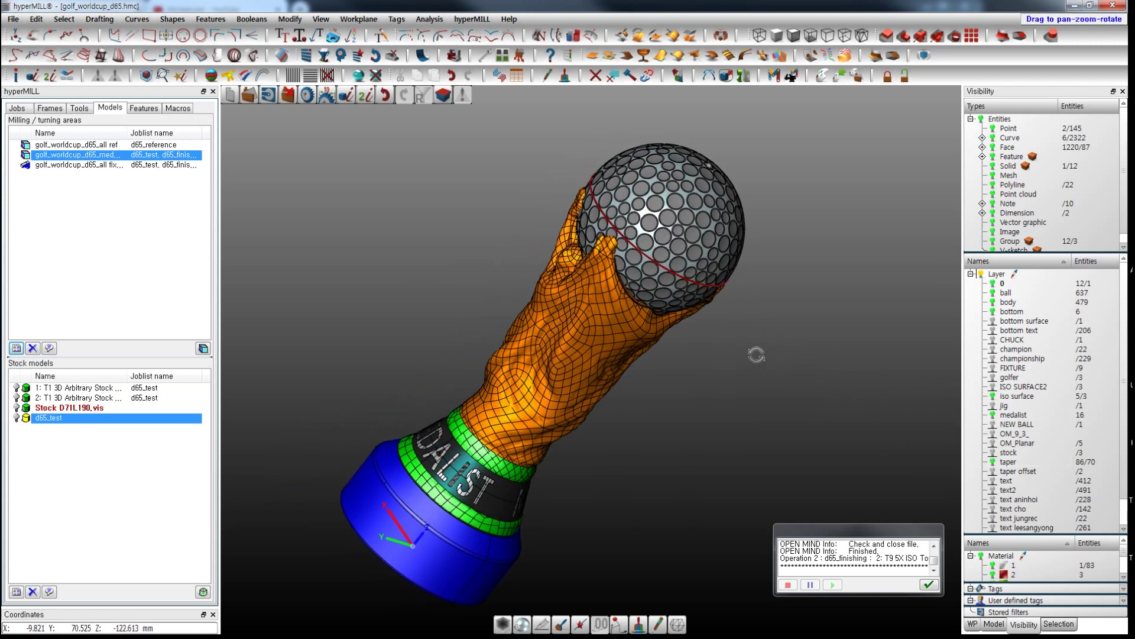
Step: Open the golf_worldcup_d65_medalist milling area, examine its surface selection and close the definition
{"action": "double_click", "coordinate": [93, 157]}
{"action": "middle_click_drag", "start_coordinate": [754, 372], "coordinate": [674, 426]}
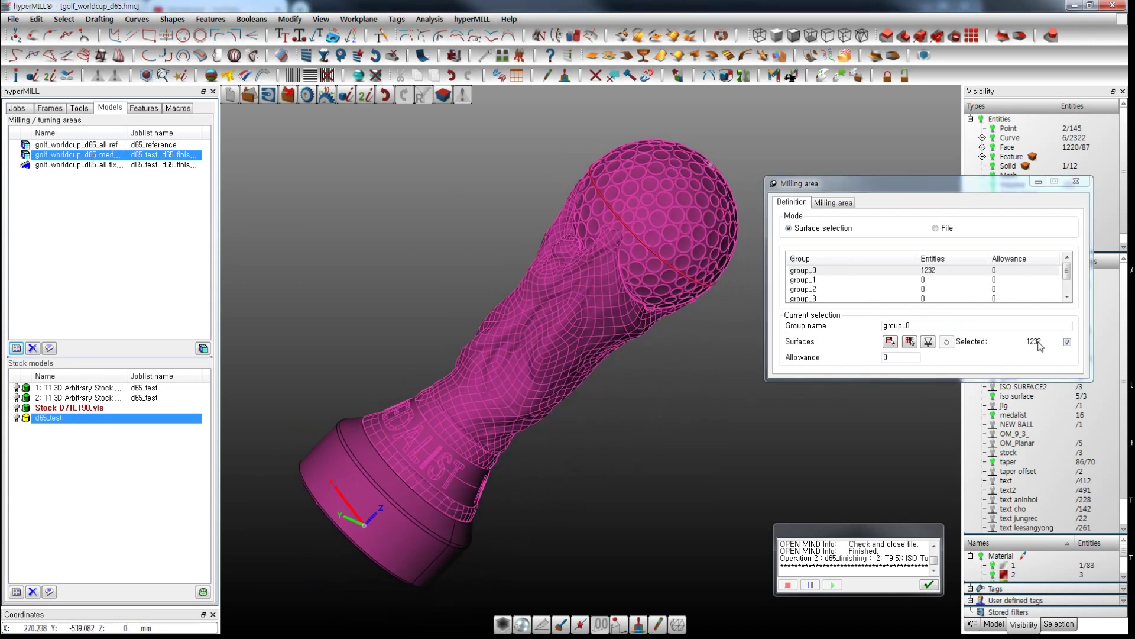
{"action": "left_click", "coordinate": [1076, 181]}
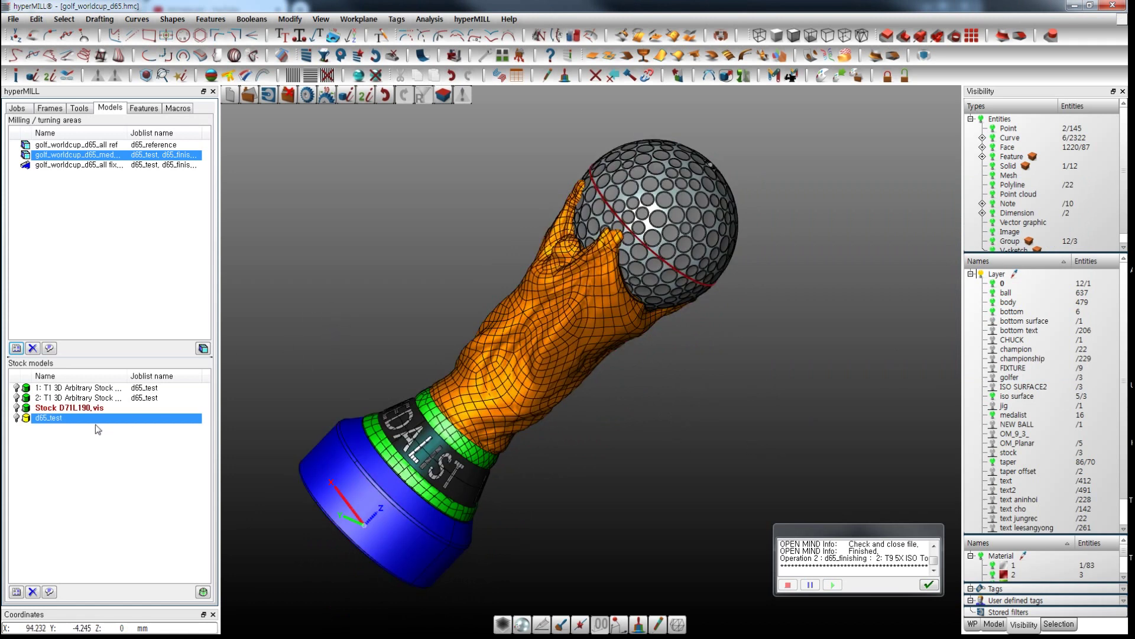
Step: Display the d65_test and Stock D71L190.vis stock models one at a time, hiding each again after inspection
{"action": "left_click", "coordinate": [16, 418]}
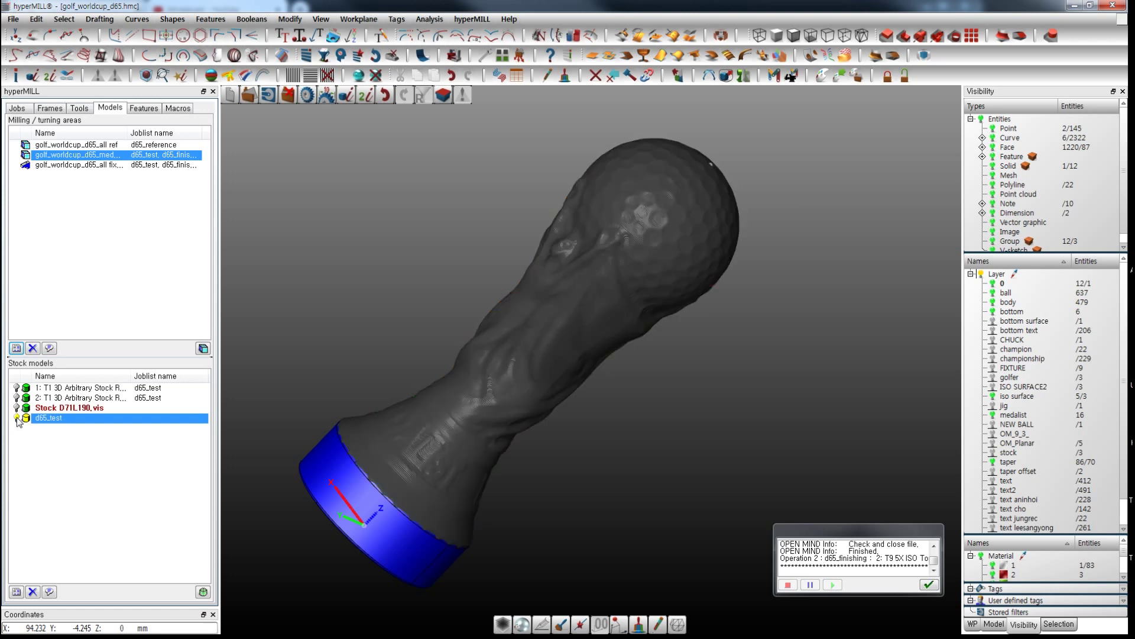
{"action": "middle_click_drag", "start_coordinate": [611, 481], "coordinate": [628, 501]}
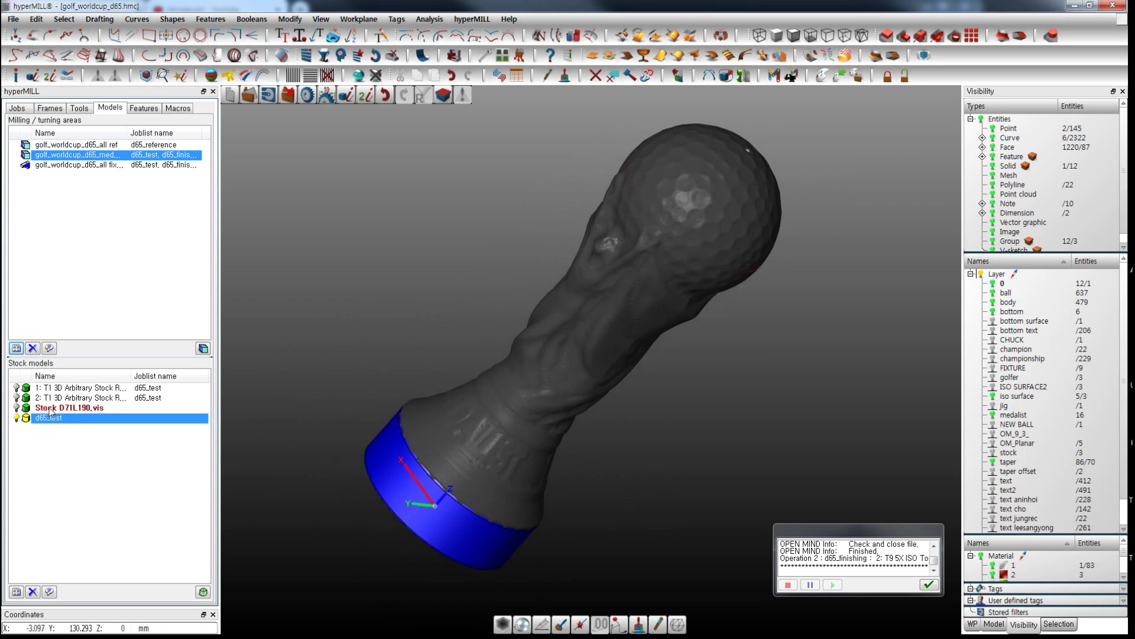
{"action": "left_click", "coordinate": [17, 418]}
{"action": "left_click", "coordinate": [17, 407]}
{"action": "mouse_move", "coordinate": [271, 405]}
{"action": "middle_mouse_down"}
{"action": "mouse_move", "coordinate": [289, 374]}
{"action": "mouse_move", "coordinate": [284, 346]}
{"action": "mouse_move", "coordinate": [271, 345]}
{"action": "mouse_move", "coordinate": [259, 369]}
{"action": "mouse_move", "coordinate": [280, 386]}
{"action": "middle_mouse_up"}
{"action": "left_click", "coordinate": [16, 408]}
{"action": "middle_click_drag", "start_coordinate": [587, 469], "coordinate": [680, 462]}
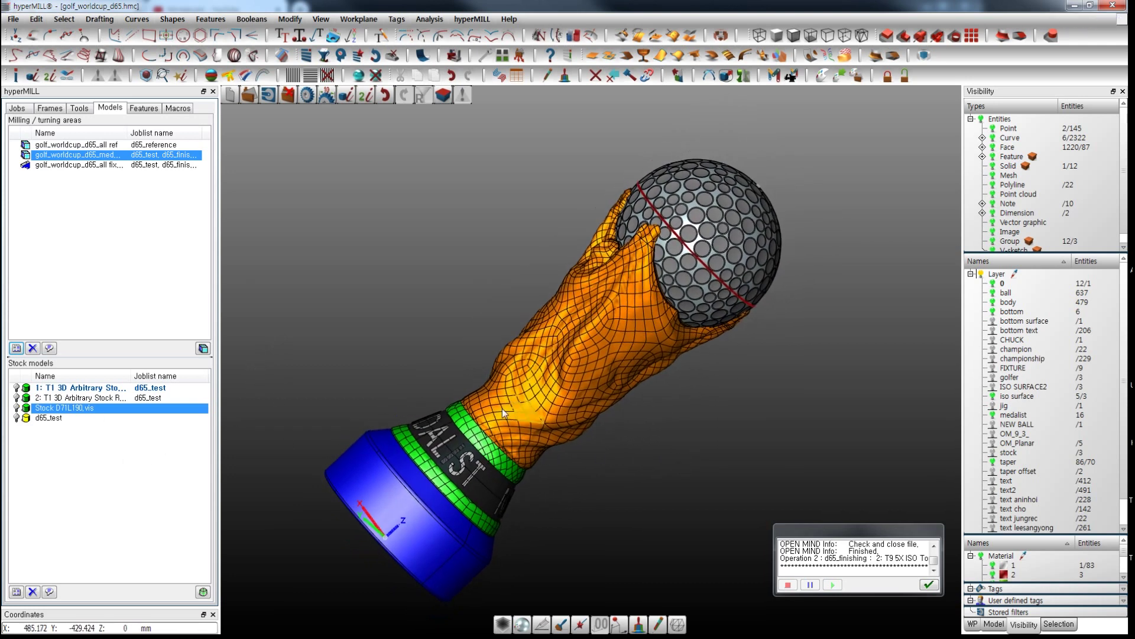
Step: Show all toolpaths of the d65_test joblist together, go through its four jobs and hide the toolpaths again
{"action": "left_click", "coordinate": [80, 110]}
{"action": "left_click", "coordinate": [50, 108]}
{"action": "left_click", "coordinate": [17, 108]}
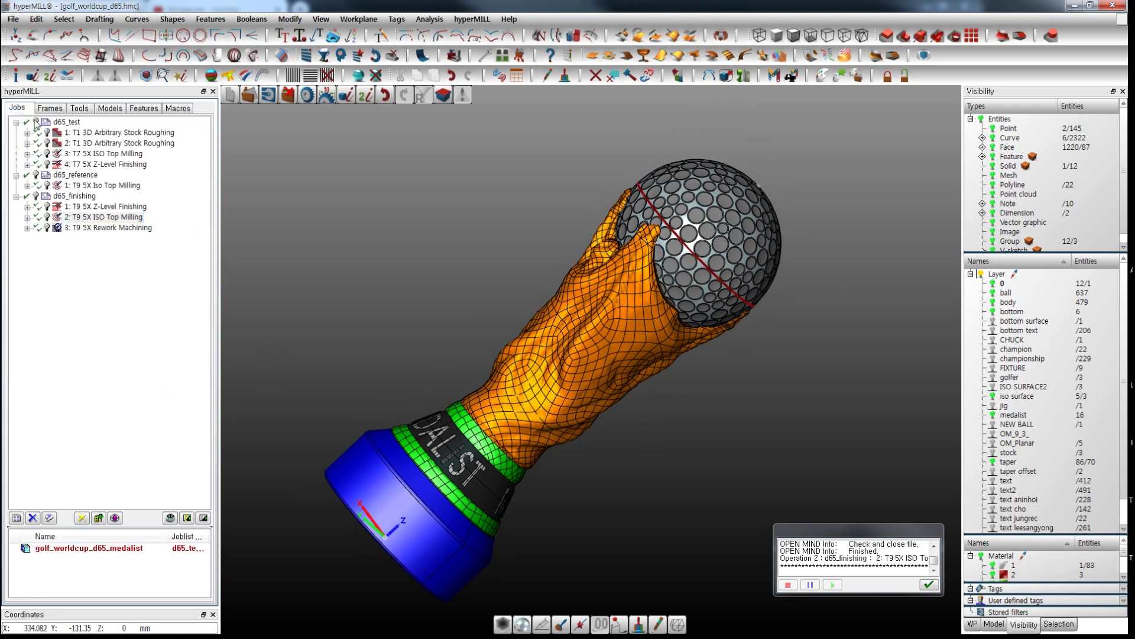
{"action": "left_click", "coordinate": [36, 123]}
{"action": "left_click", "coordinate": [114, 133]}
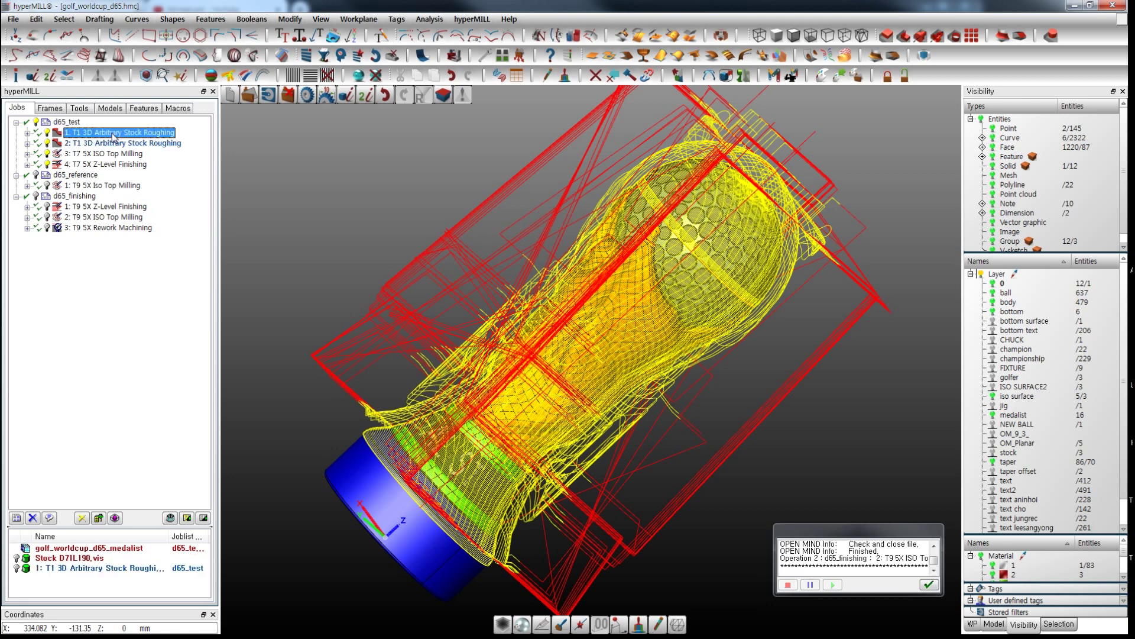
{"action": "left_click", "coordinate": [116, 144]}
{"action": "left_click", "coordinate": [112, 155]}
{"action": "left_click", "coordinate": [113, 165]}
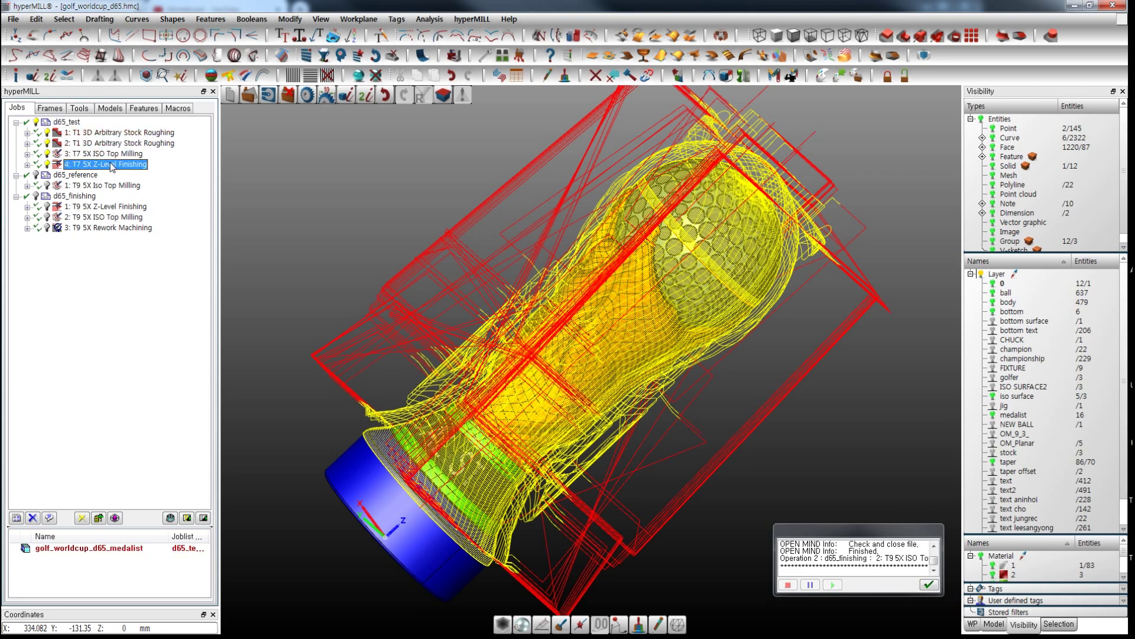
{"action": "left_click", "coordinate": [37, 123]}
Step: Preview the toolpath of each of the four d65_test jobs individually
{"action": "left_click", "coordinate": [114, 135]}
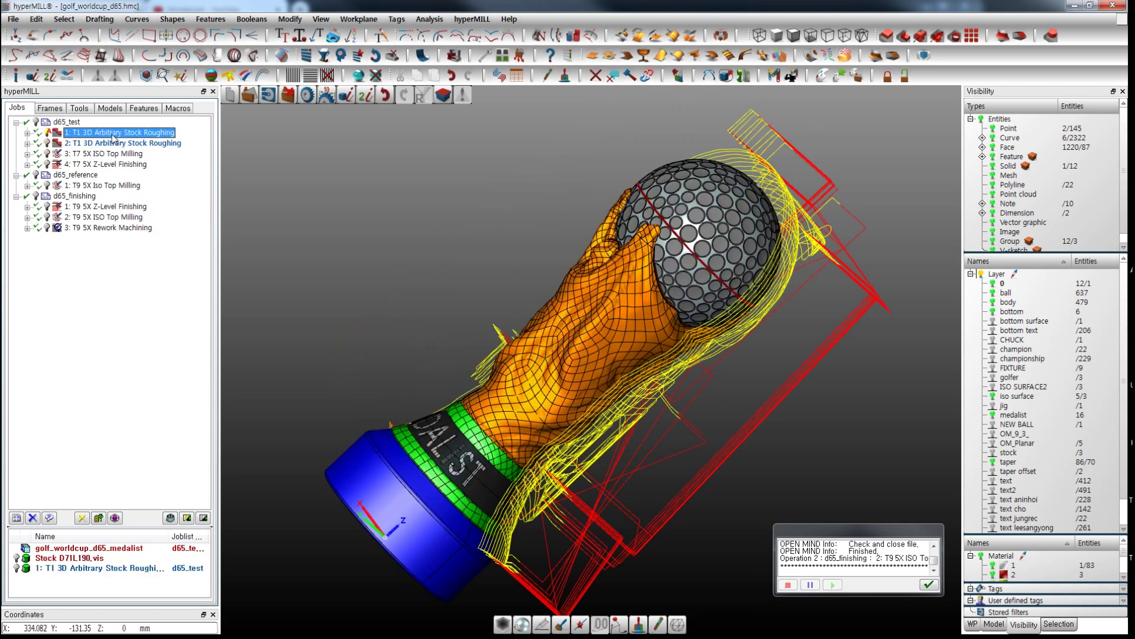
{"action": "left_click", "coordinate": [119, 145]}
{"action": "left_click", "coordinate": [114, 155]}
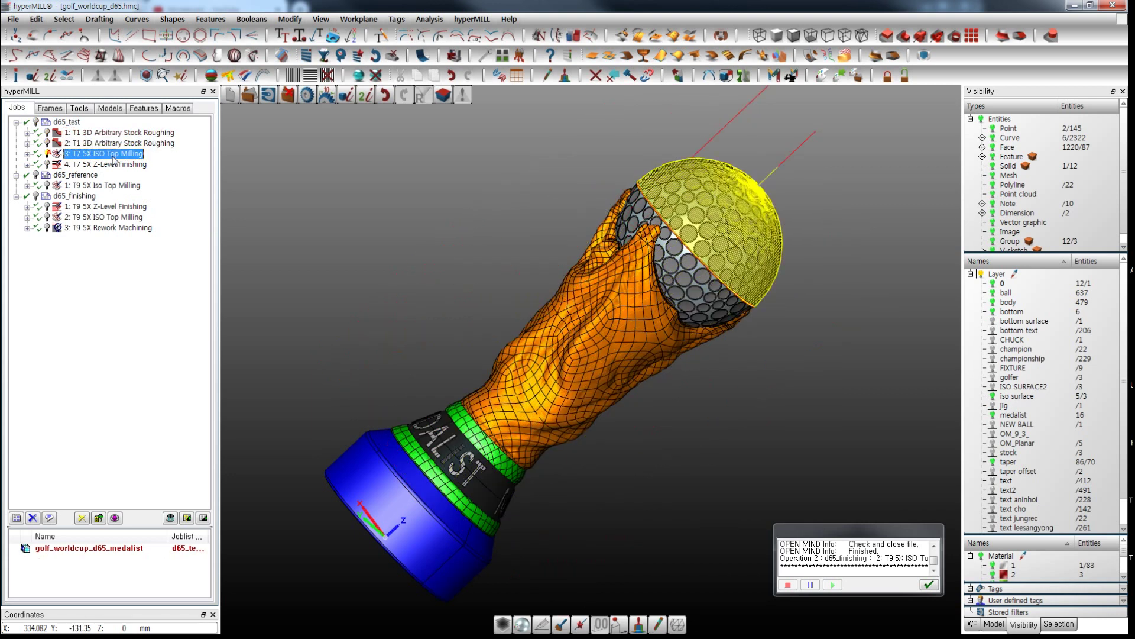
{"action": "left_click", "coordinate": [112, 165]}
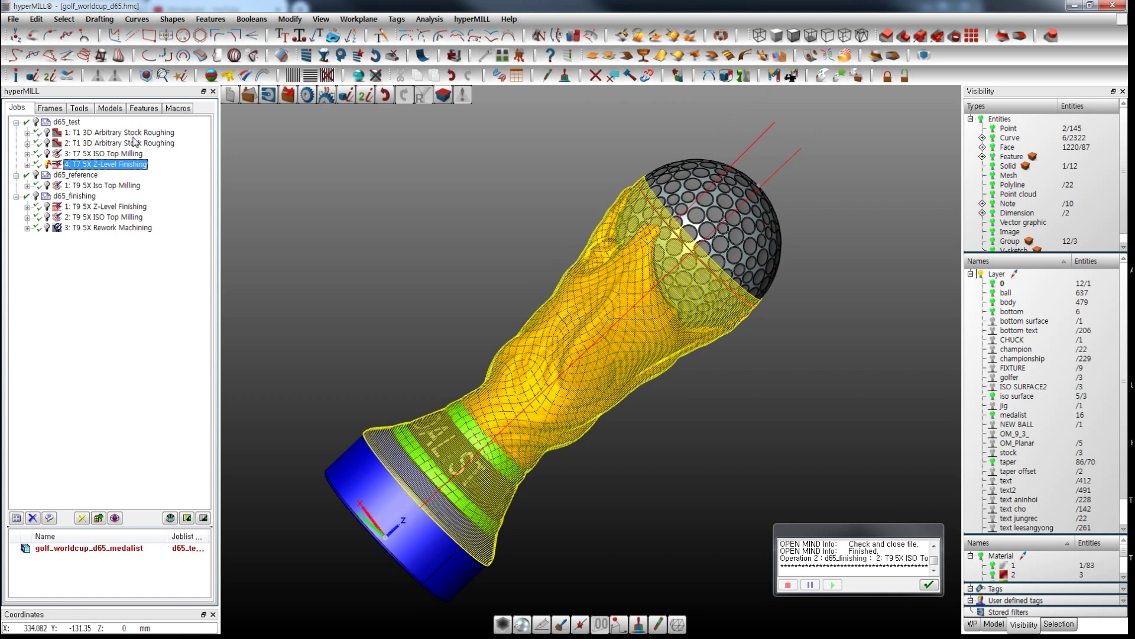
Step: Open the T7 5X ISO Top Milling job of d65_test and review its tool and strategy settings
{"action": "double_click", "coordinate": [121, 155]}
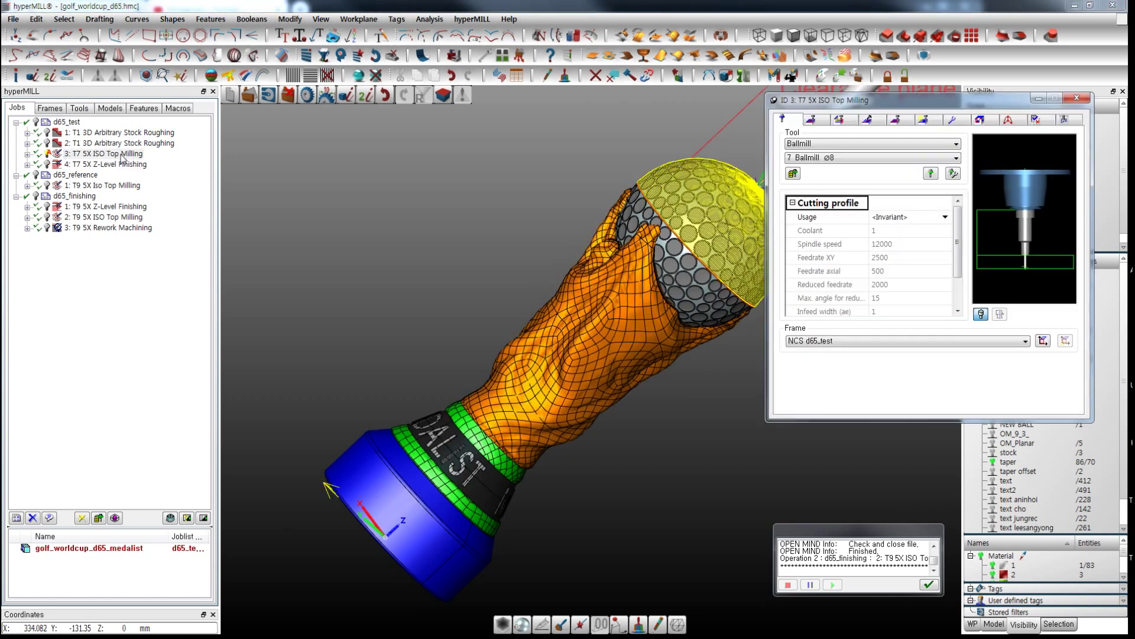
{"action": "middle_click_drag", "start_coordinate": [416, 299], "coordinate": [245, 362]}
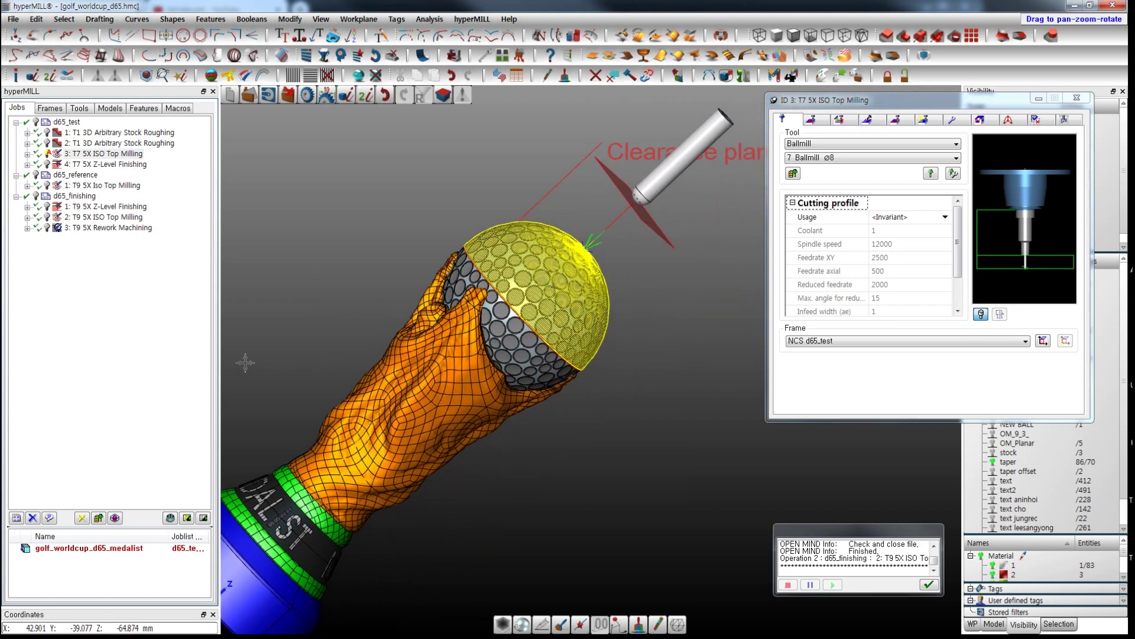
{"action": "left_click", "coordinate": [817, 121]}
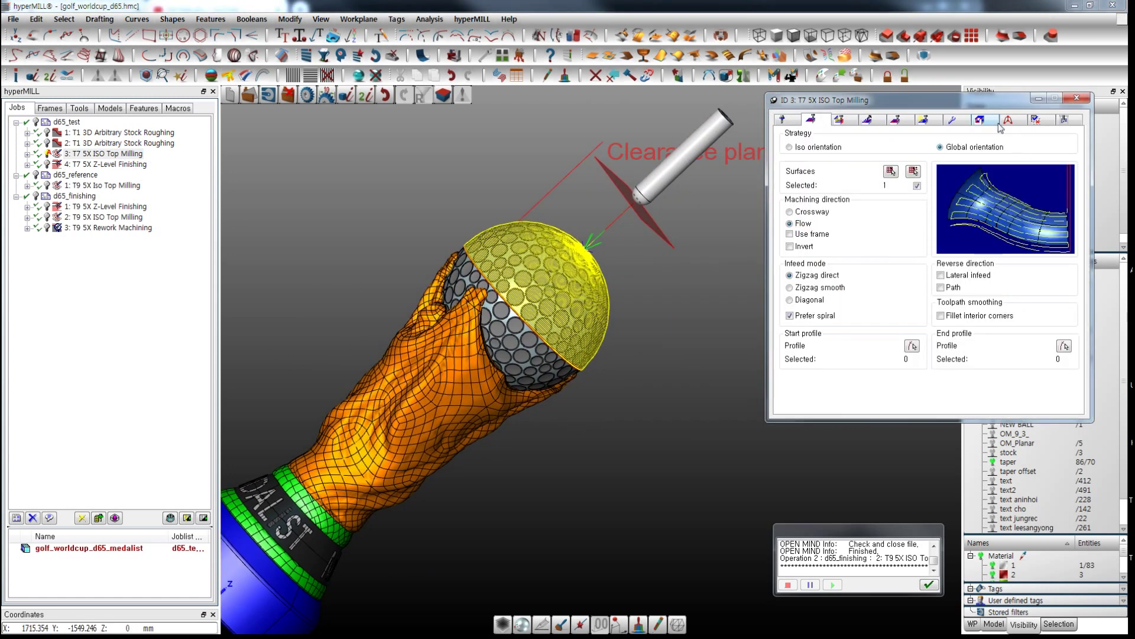
{"action": "left_click_drag", "start_coordinate": [1058, 107], "coordinate": [945, 186]}
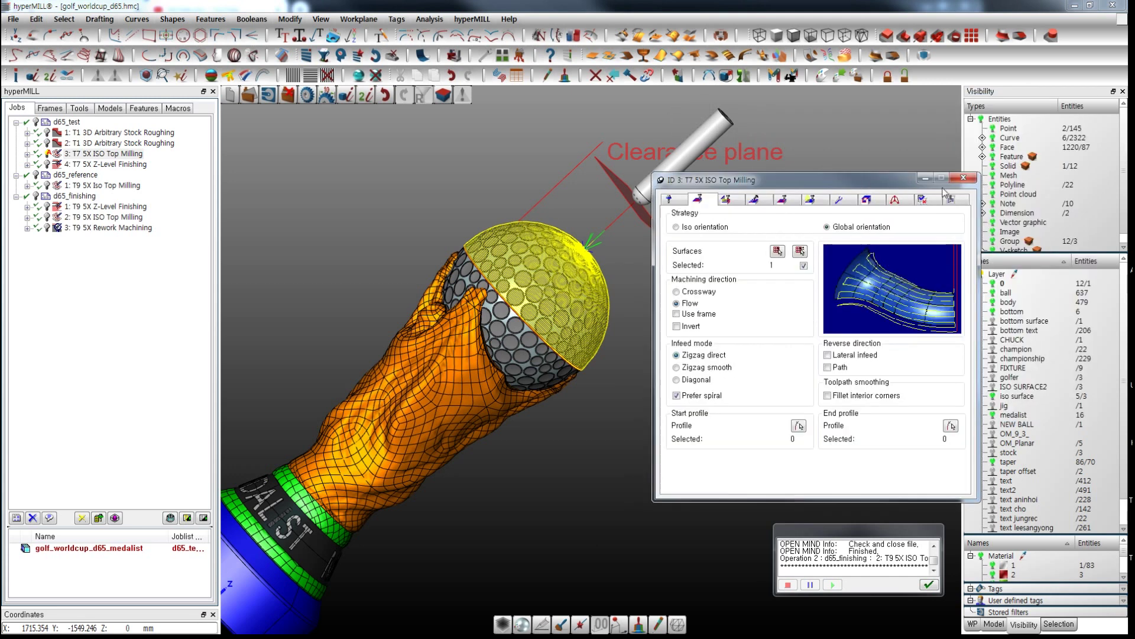
Step: Hide the ball layer and examine the dome surface selected for ISO top milling up close
{"action": "left_click", "coordinate": [994, 294]}
{"action": "middle_click_drag", "start_coordinate": [593, 446], "coordinate": [584, 411]}
{"action": "scroll", "coordinate": [615, 311], "scroll_direction": "up", "scroll_amount": 3}
{"action": "middle_click_drag", "start_coordinate": [615, 310], "coordinate": [534, 377]}
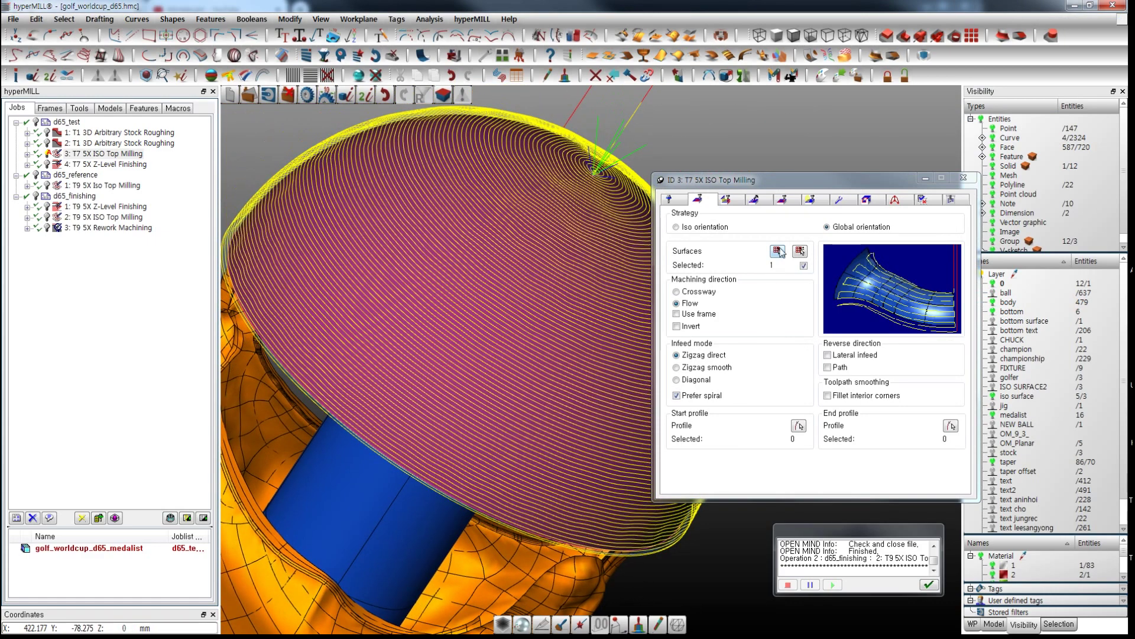
Step: Review the remaining ISO Top Milling parameters, from machining and macros to the setup model, and close the job
{"action": "left_click", "coordinate": [725, 201]}
{"action": "left_click", "coordinate": [760, 201]}
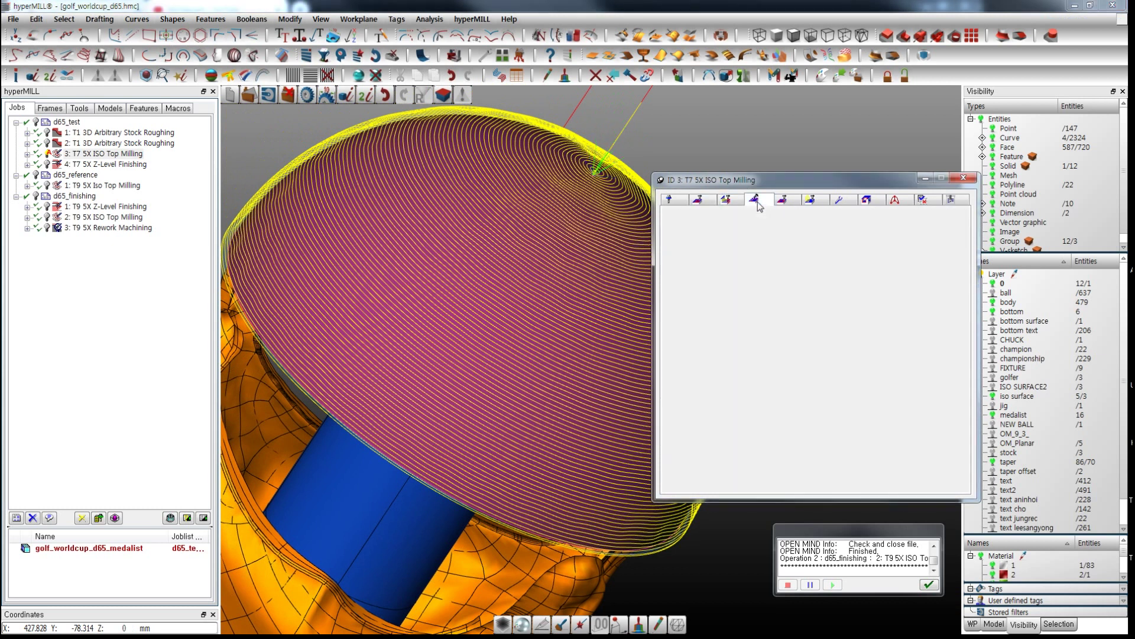
{"action": "left_click", "coordinate": [786, 202]}
{"action": "left_click", "coordinate": [811, 201]}
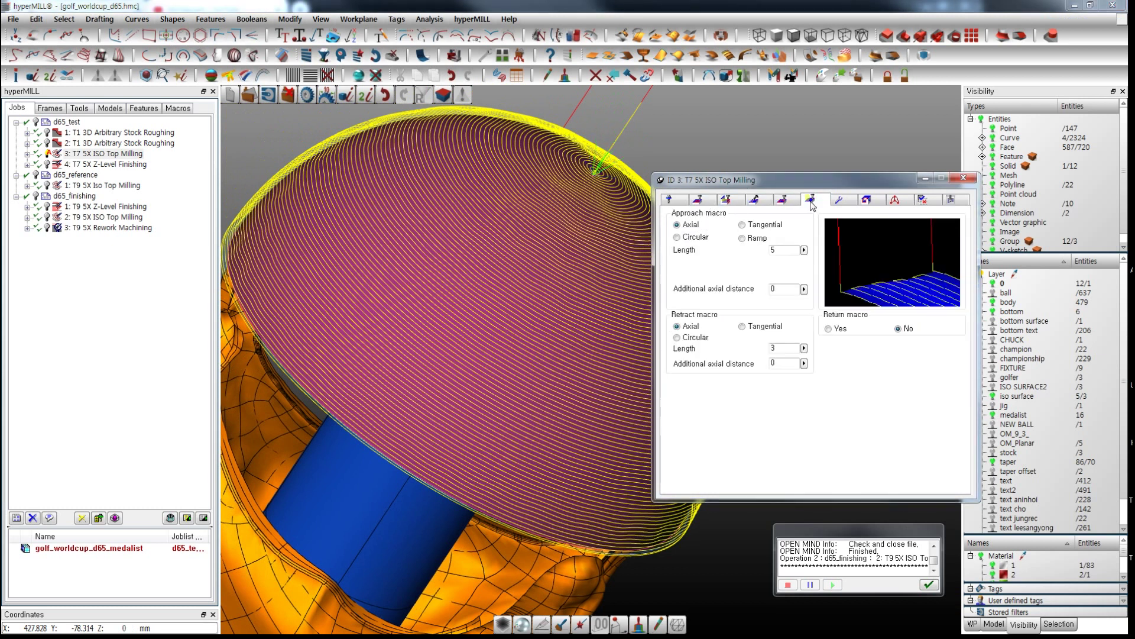
{"action": "left_click", "coordinate": [839, 201]}
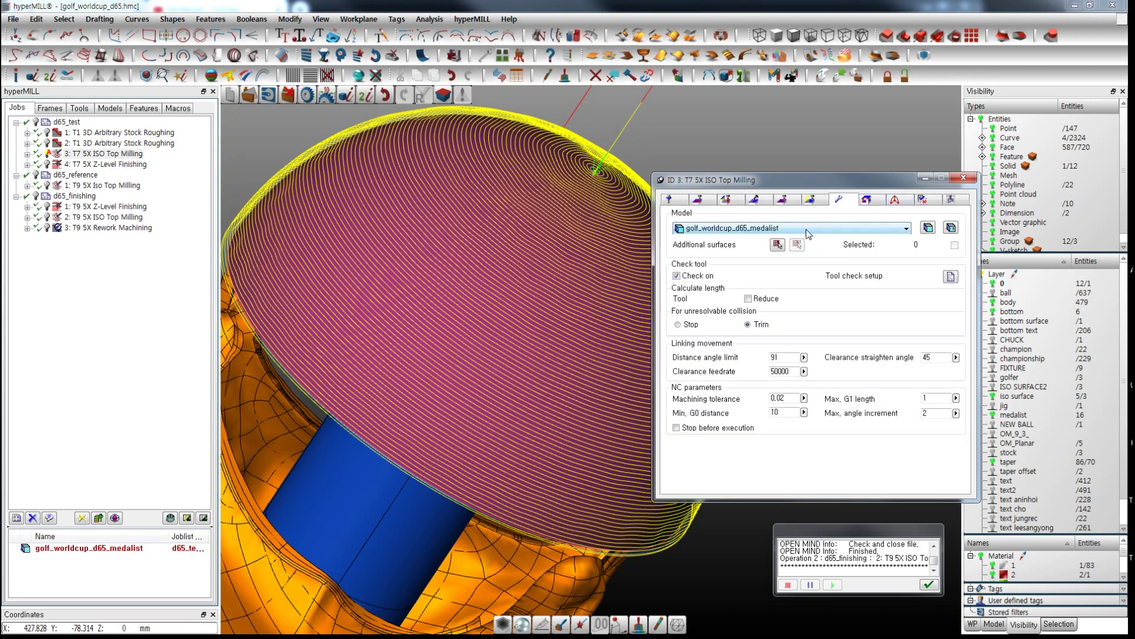
{"action": "left_click", "coordinate": [964, 179]}
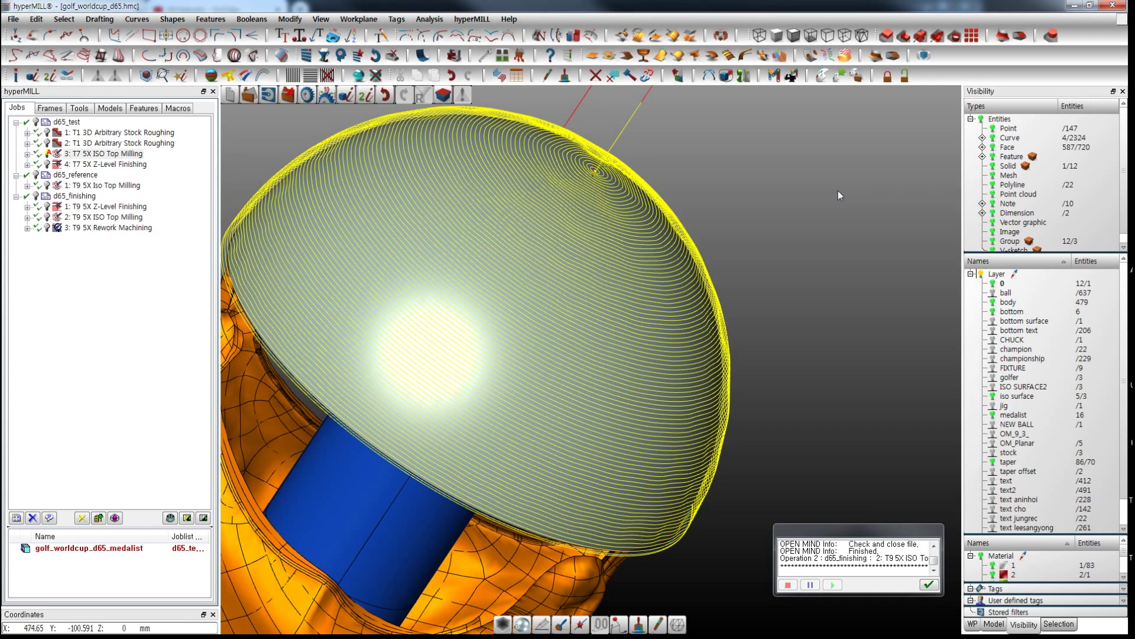
Step: Launch the internal simulation for the T7 5X ISO Top Milling job of d65_test
{"action": "scroll", "coordinate": [756, 241], "scroll_direction": "down", "scroll_amount": 5}
{"action": "middle_click_drag", "start_coordinate": [837, 328], "coordinate": [804, 299]}
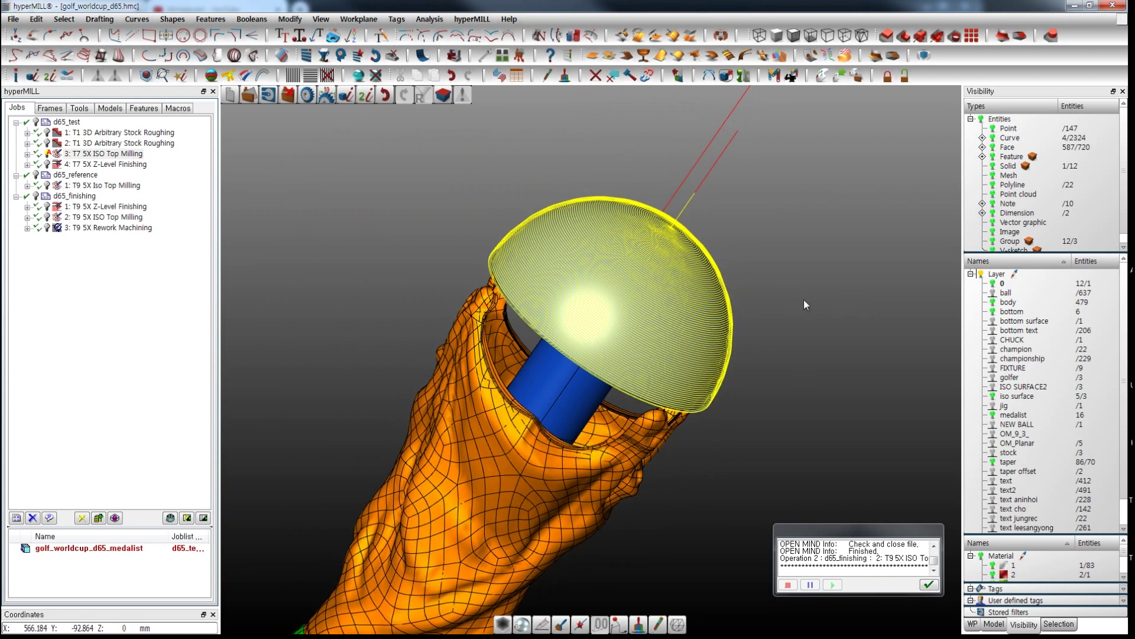
{"action": "right_click", "coordinate": [130, 158]}
{"action": "left_click", "coordinate": [229, 363]}
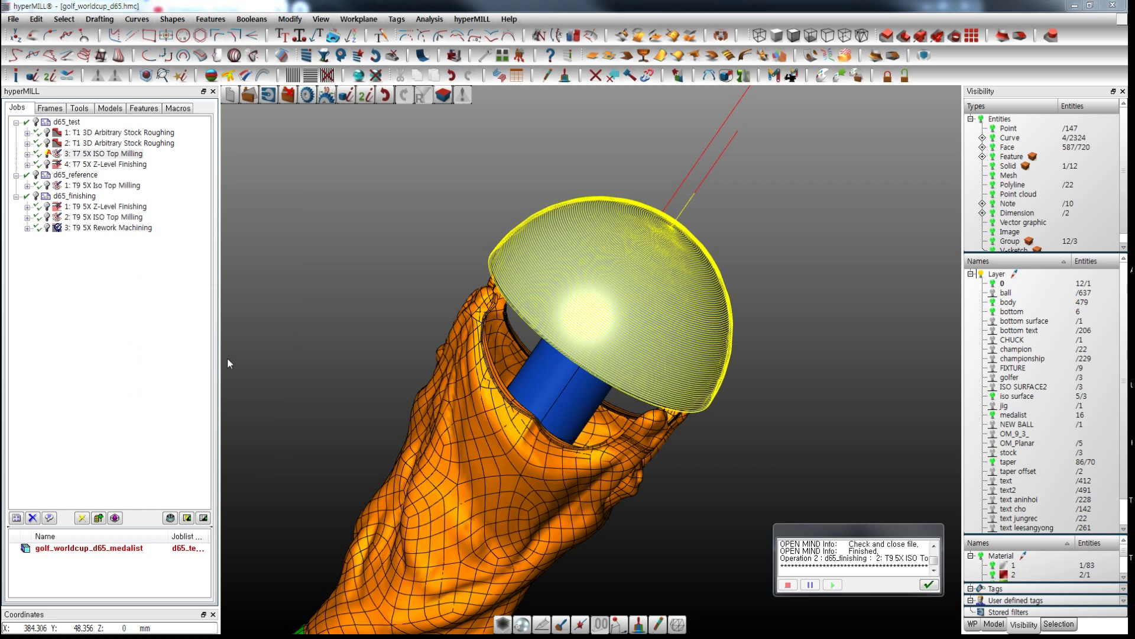
{"action": "left_click", "coordinate": [392, 57]}
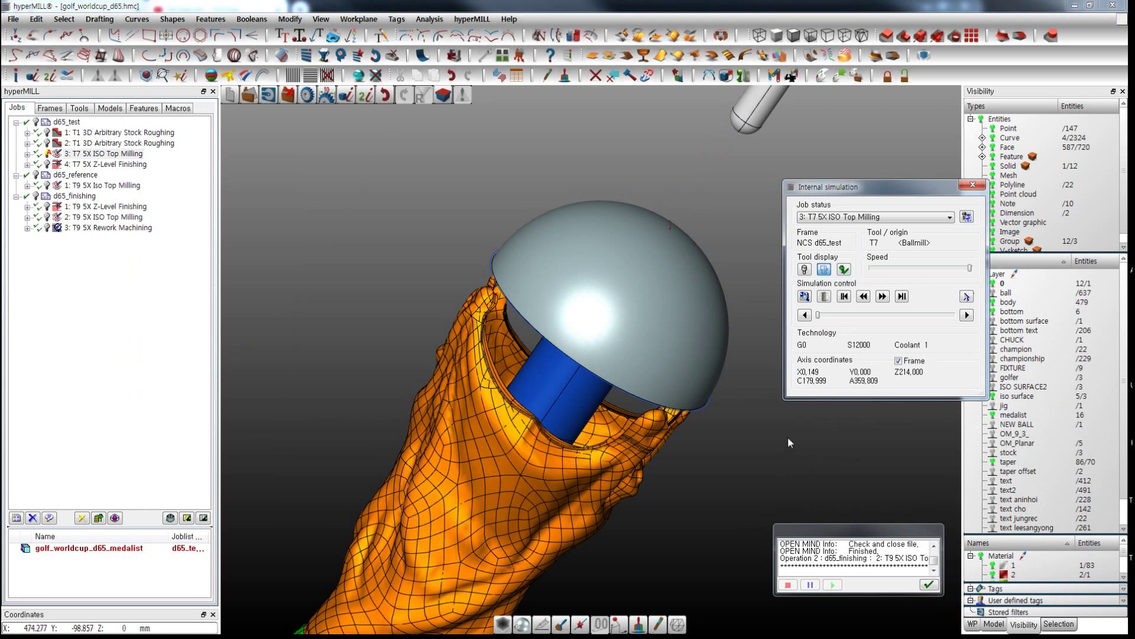
Step: Run the T7 5X ISO Top Milling simulation forward, raising its speed in stages up to the maximum
{"action": "left_click", "coordinate": [917, 267]}
{"action": "left_click", "coordinate": [883, 296]}
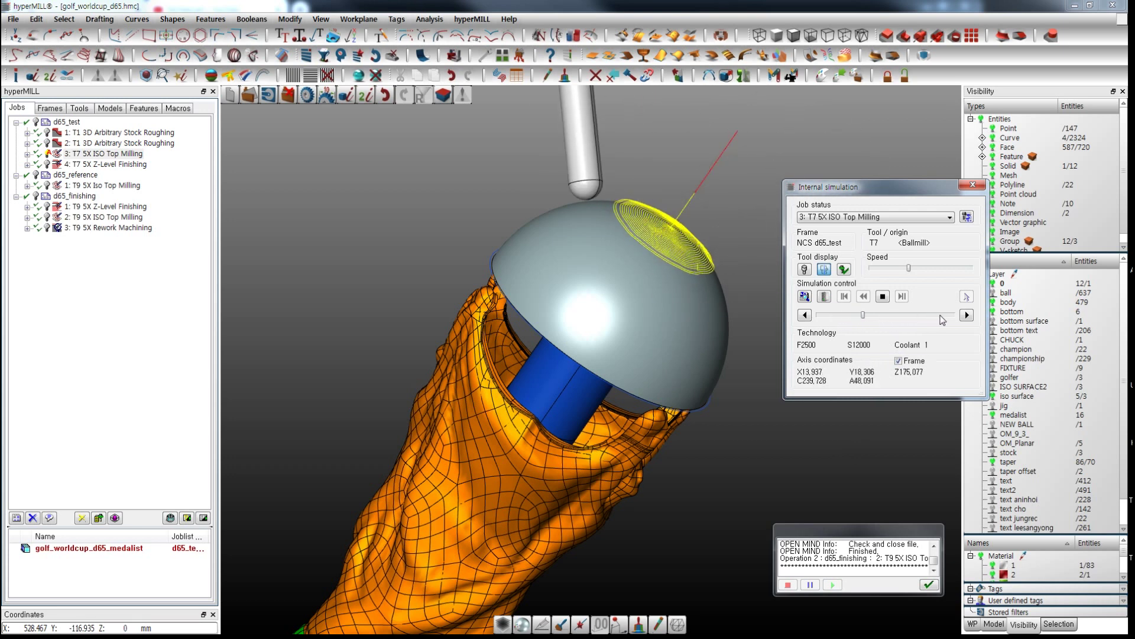
{"action": "left_click", "coordinate": [944, 269]}
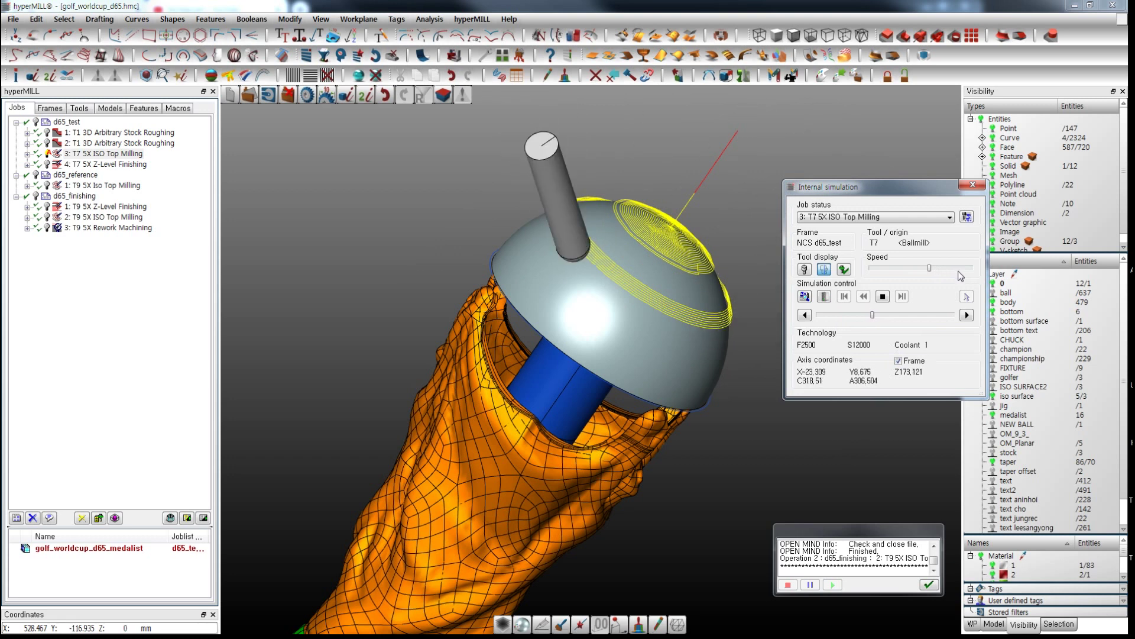
{"action": "left_click", "coordinate": [966, 269]}
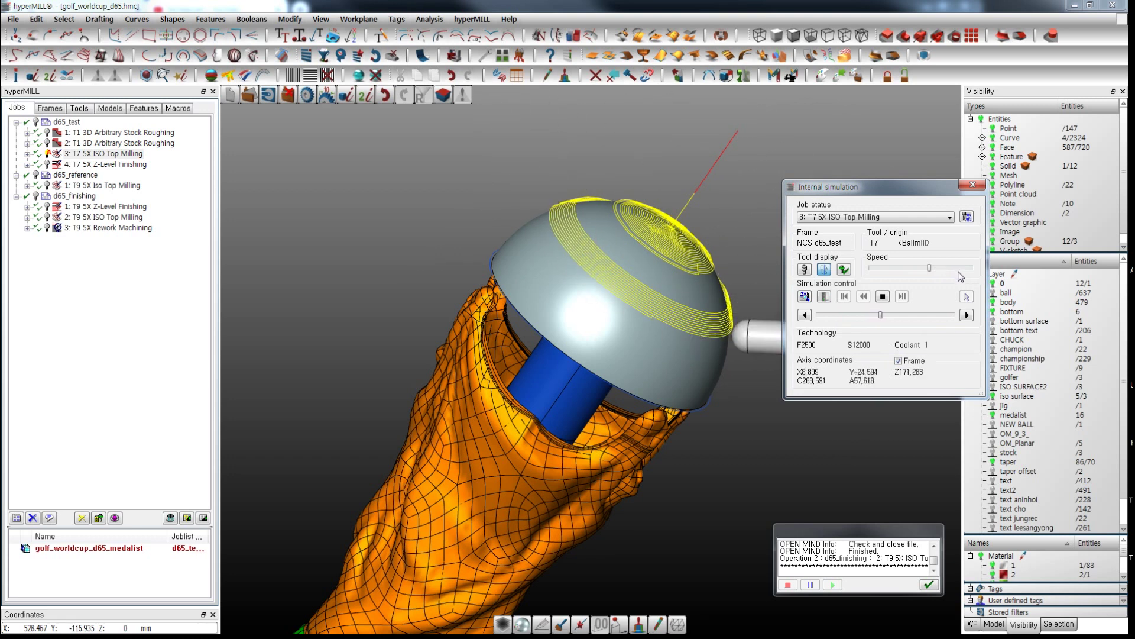
{"action": "left_click", "coordinate": [966, 269]}
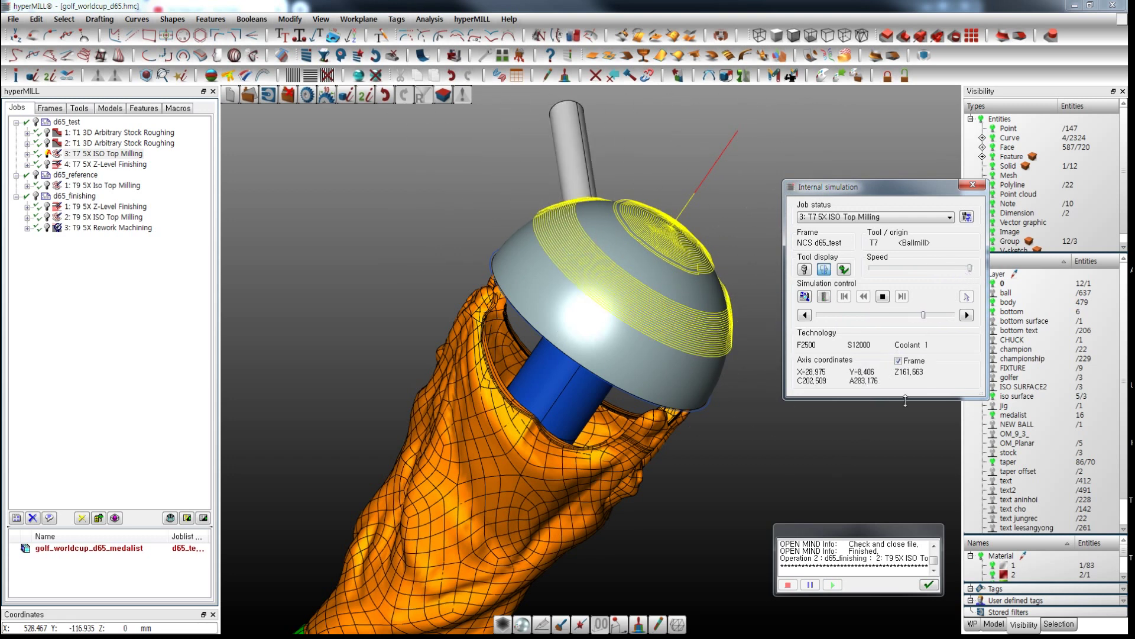
Step: Examine the simulated ISO top milling toolpath on the dome up close, and close the simulation and clear its toolpath display
{"action": "middle_click_drag", "start_coordinate": [763, 402], "coordinate": [703, 381]}
{"action": "scroll", "coordinate": [544, 295], "scroll_direction": "up", "scroll_amount": 4}
{"action": "middle_click_drag", "start_coordinate": [545, 296], "coordinate": [602, 362]}
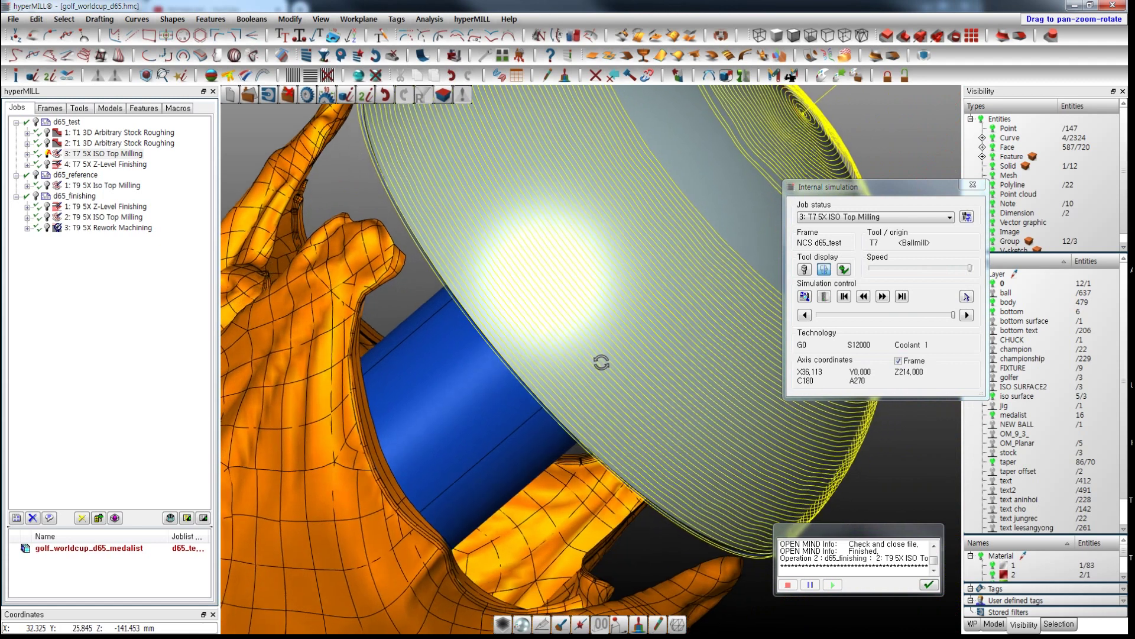
{"action": "scroll", "coordinate": [591, 364], "scroll_direction": "down", "scroll_amount": 5}
{"action": "left_click", "coordinate": [971, 185]}
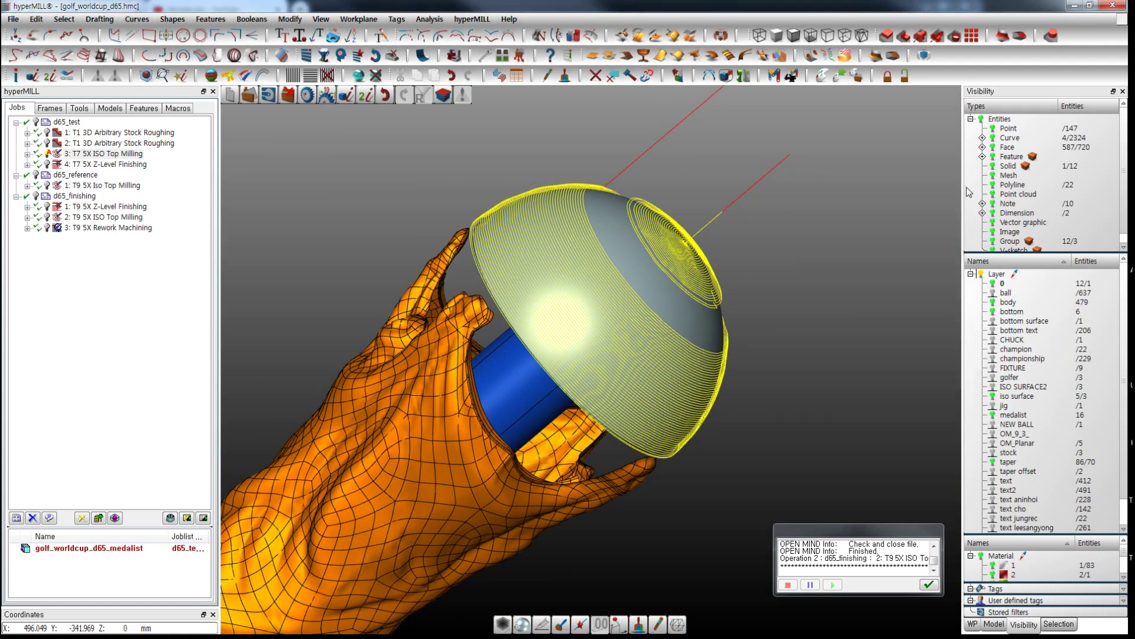
{"action": "left_click", "coordinate": [392, 55]}
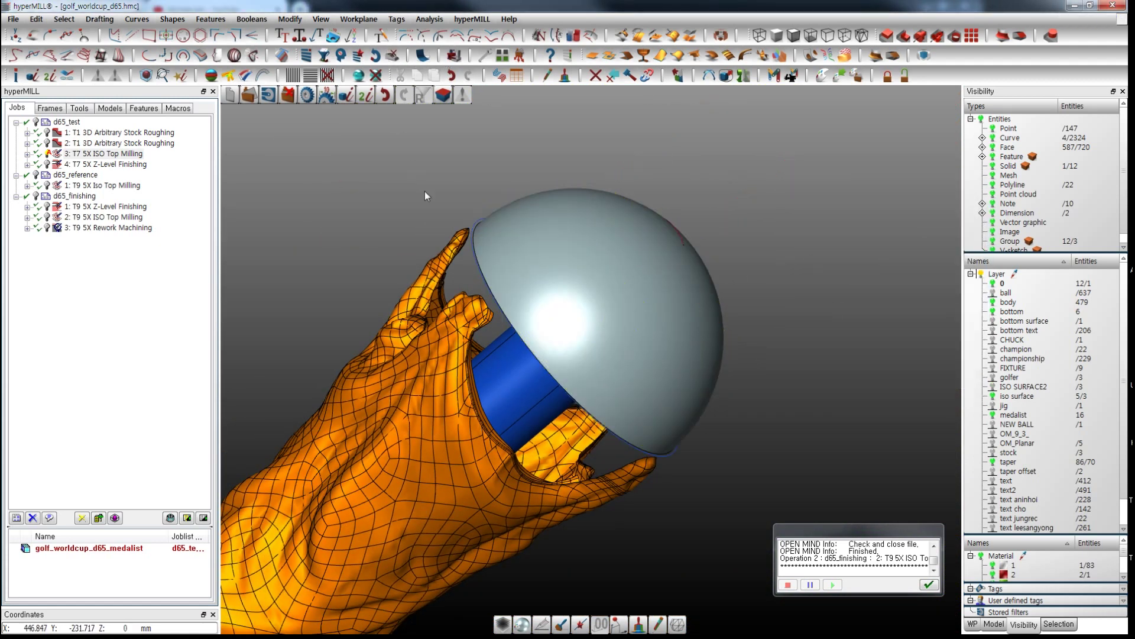
Step: Open the T7 5X Z-Level Finishing job of d65_test and review its strategy, machining parameters and 5-axis tilt settings
{"action": "middle_click_drag", "start_coordinate": [425, 191], "coordinate": [422, 227]}
{"action": "left_click", "coordinate": [136, 164]}
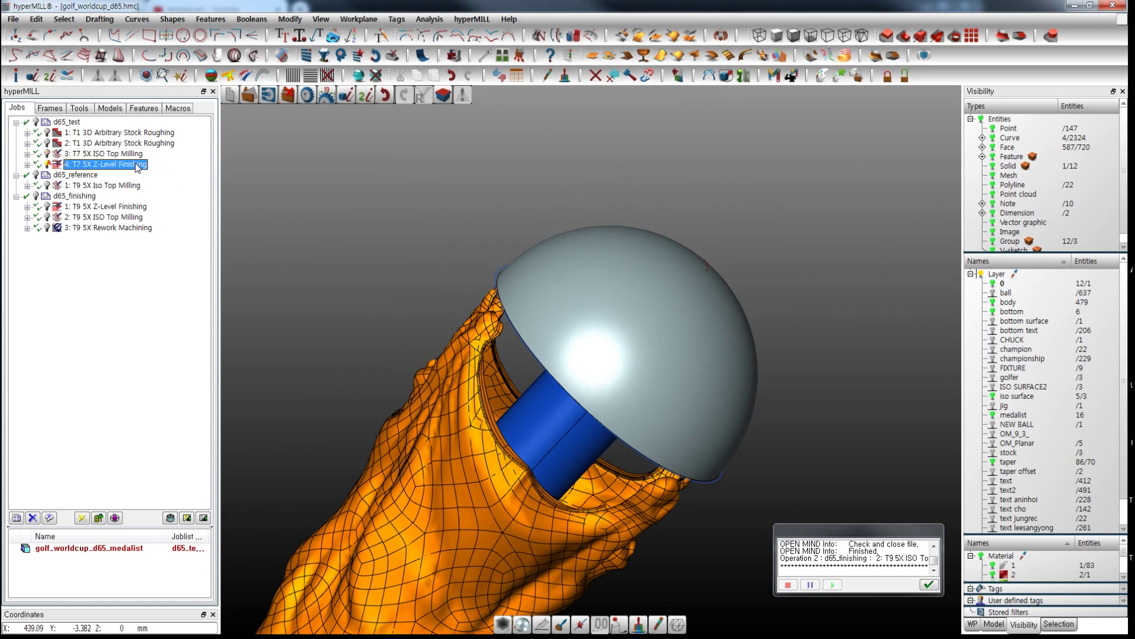
{"action": "double_click", "coordinate": [136, 165]}
{"action": "middle_click_drag", "start_coordinate": [392, 258], "coordinate": [609, 230]}
{"action": "left_click", "coordinate": [698, 200]}
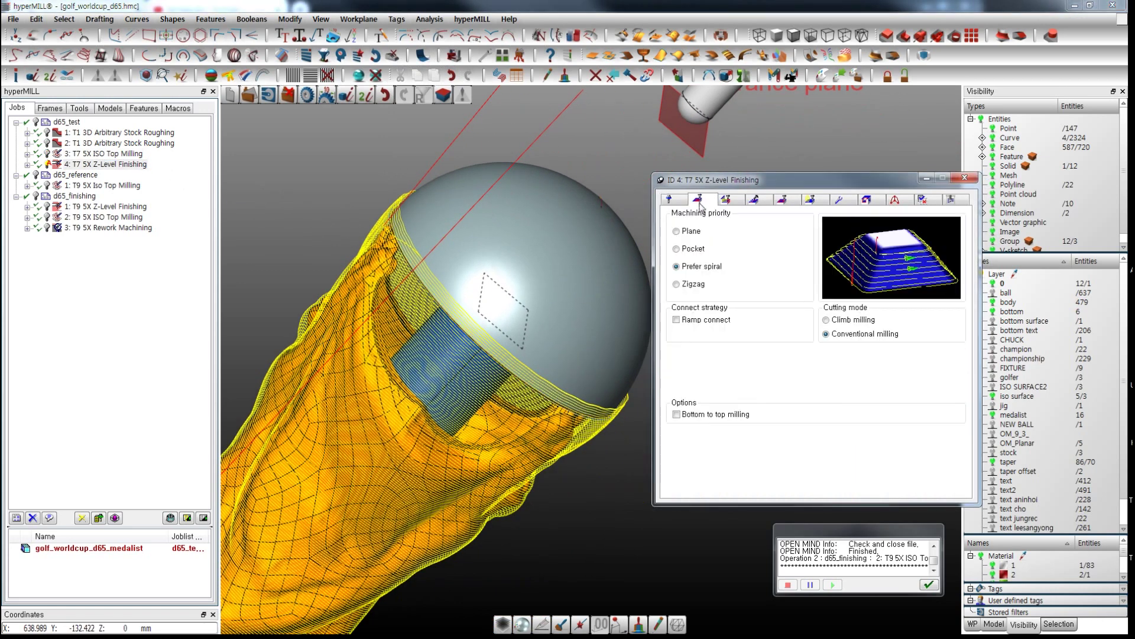
{"action": "left_click", "coordinate": [725, 200]}
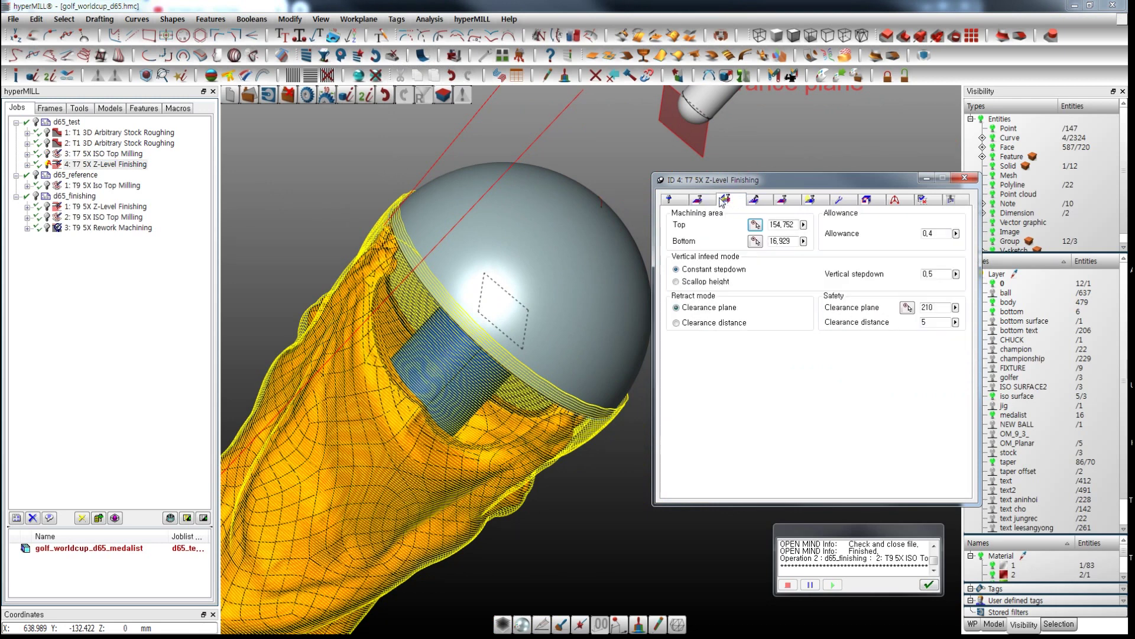
{"action": "left_click", "coordinate": [756, 201]}
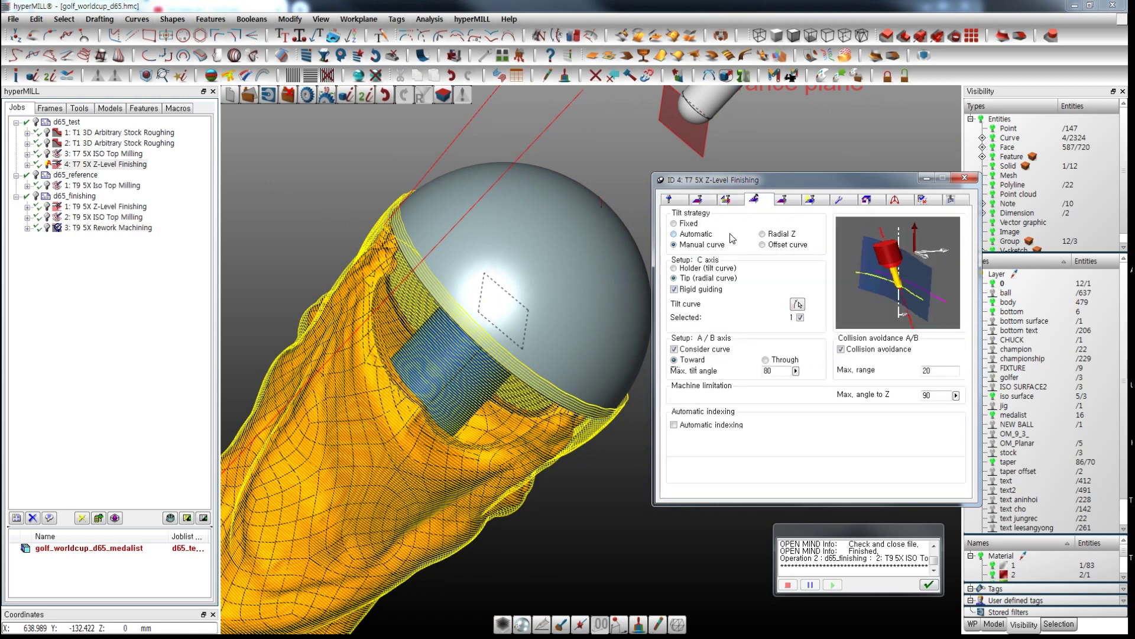
Step: Examine the Z-level finishing toolpath over the whole trophy and the job's boundary settings, and close the job
{"action": "middle_click_drag", "start_coordinate": [608, 245], "coordinate": [615, 271]}
{"action": "scroll", "coordinate": [591, 334], "scroll_direction": "down", "scroll_amount": 3}
{"action": "middle_click_drag", "start_coordinate": [587, 339], "coordinate": [612, 358]}
{"action": "scroll", "coordinate": [603, 375], "scroll_direction": "down", "scroll_amount": 3}
{"action": "middle_click_drag", "start_coordinate": [595, 397], "coordinate": [510, 438]}
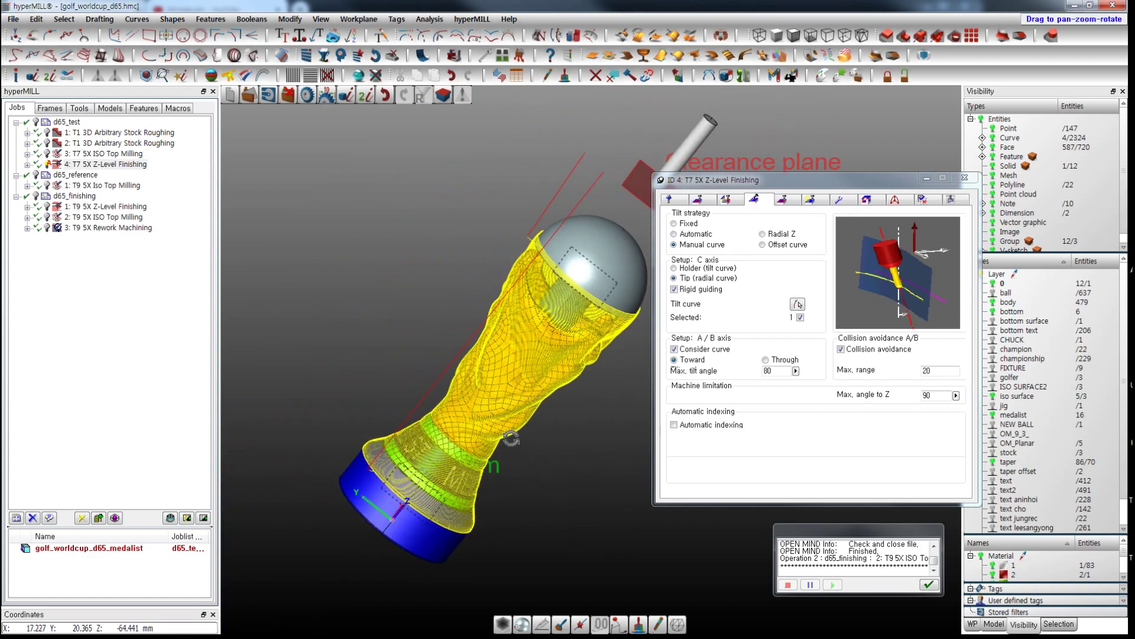
{"action": "scroll", "coordinate": [598, 402], "scroll_direction": "up", "scroll_amount": 3}
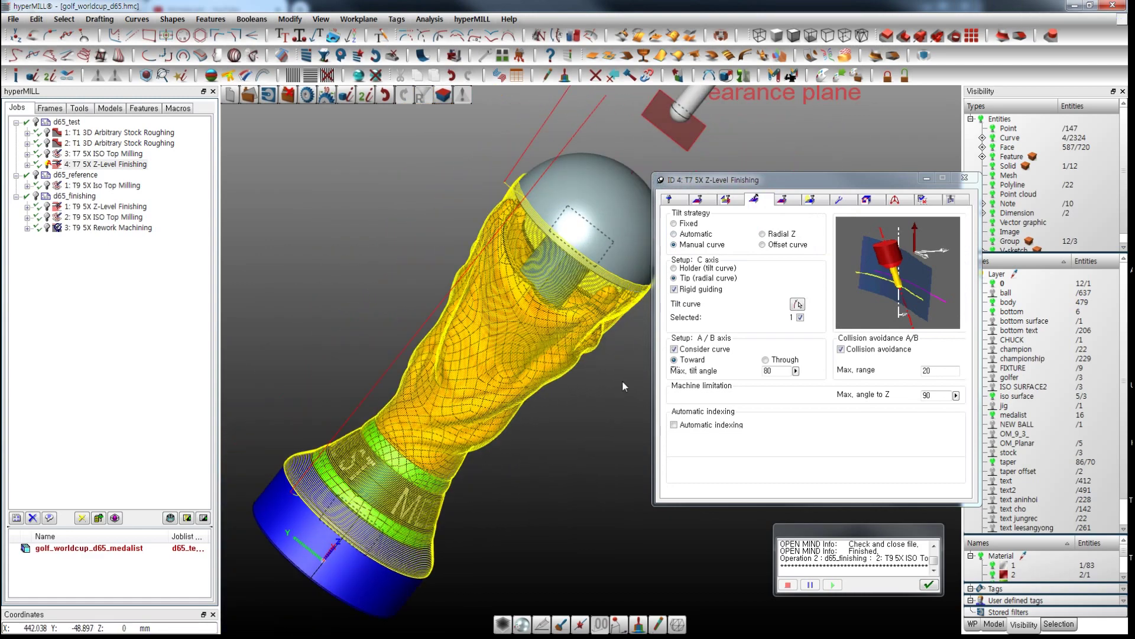
{"action": "left_click", "coordinate": [782, 202]}
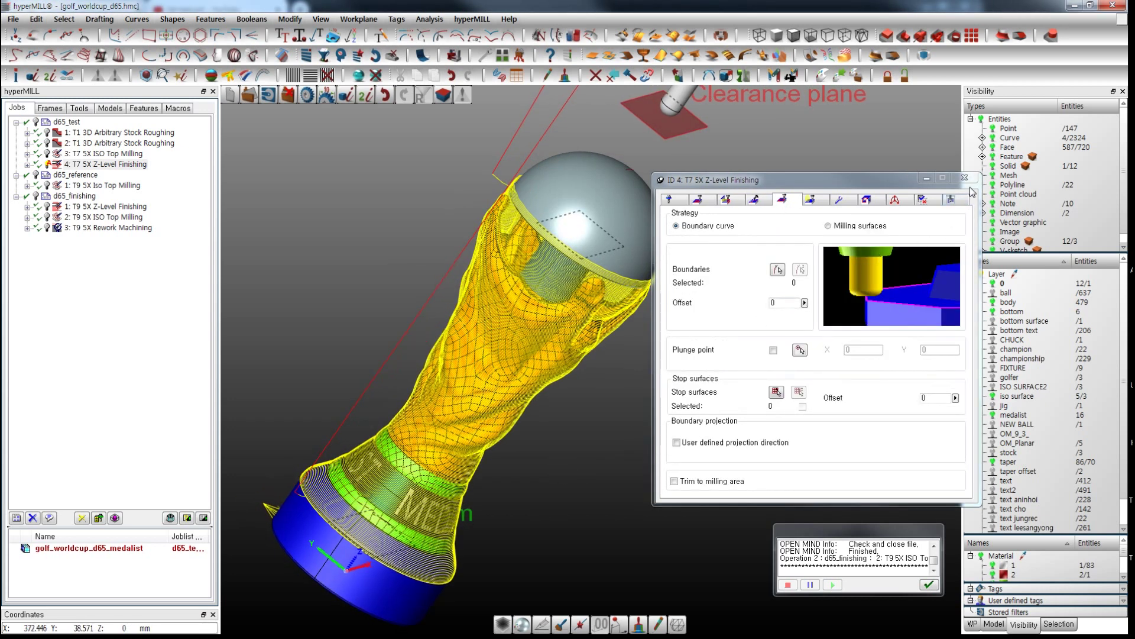
{"action": "left_click", "coordinate": [965, 177]}
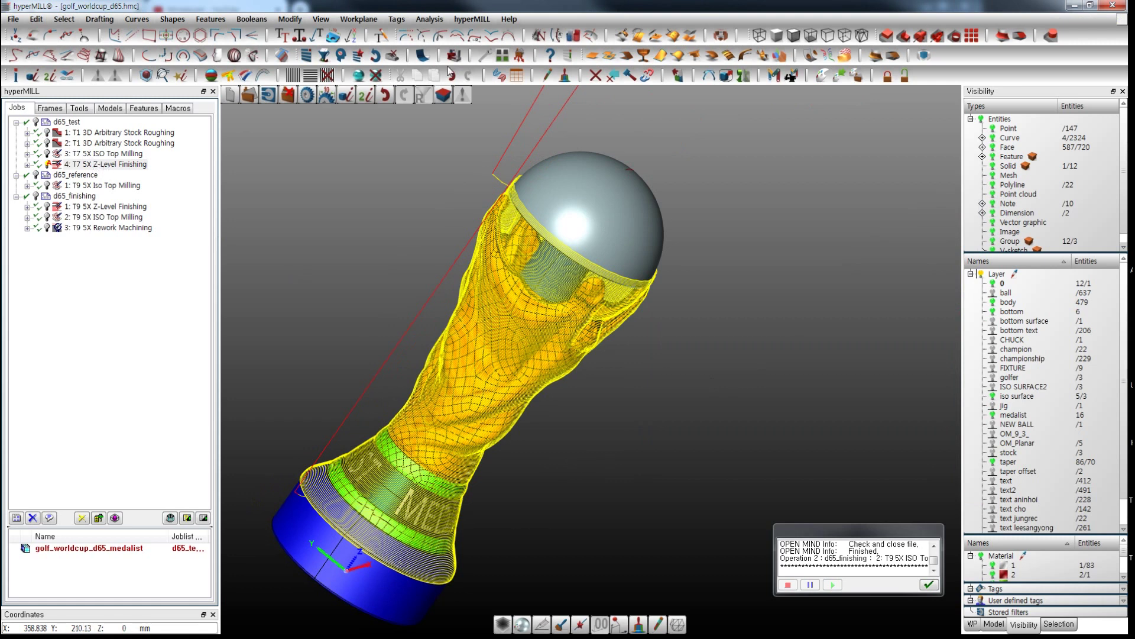
{"action": "left_click", "coordinate": [394, 55]}
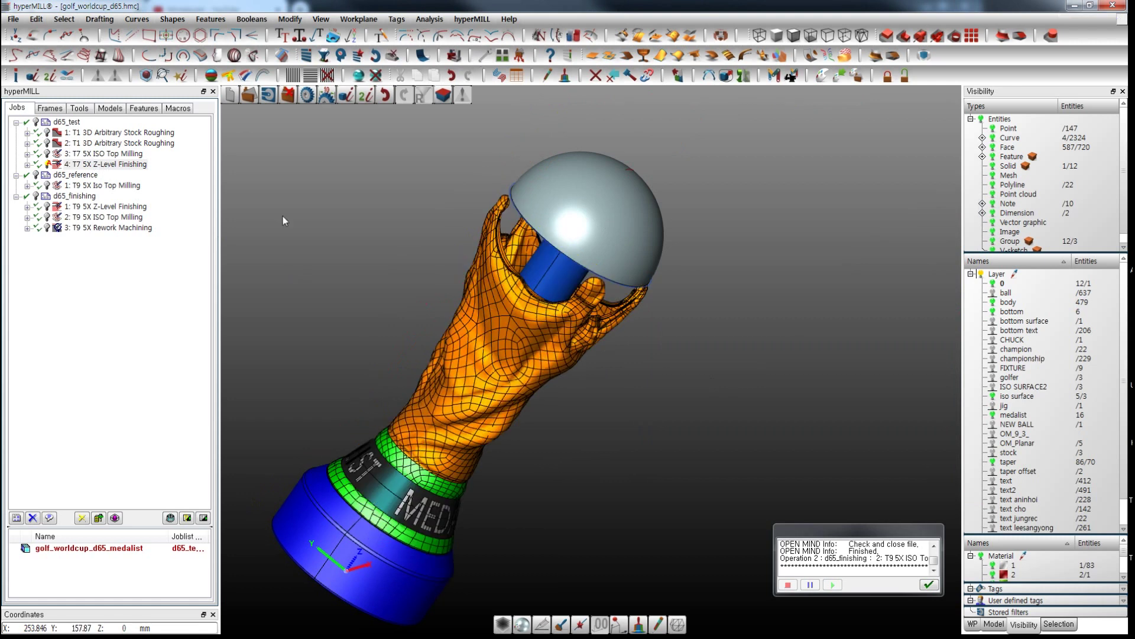
Step: Simulate the T7 5X Z-Level Finishing job internally, skip ahead to the trophy's base, and close the simulation
{"action": "right_click", "coordinate": [95, 167]}
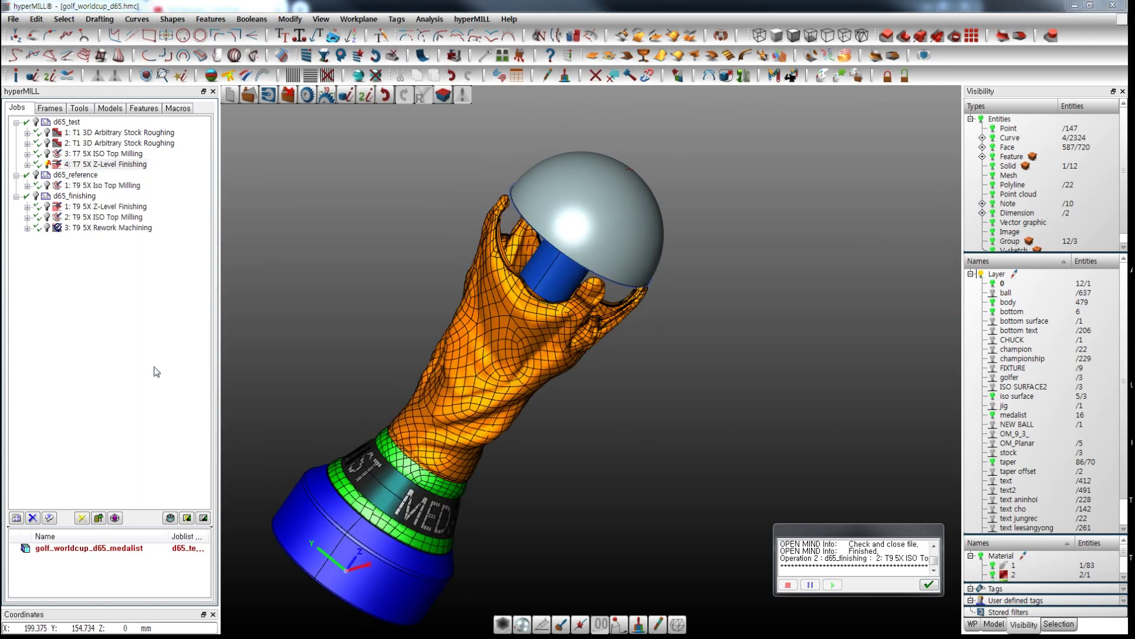
{"action": "left_click", "coordinate": [883, 296]}
{"action": "left_click", "coordinate": [916, 268]}
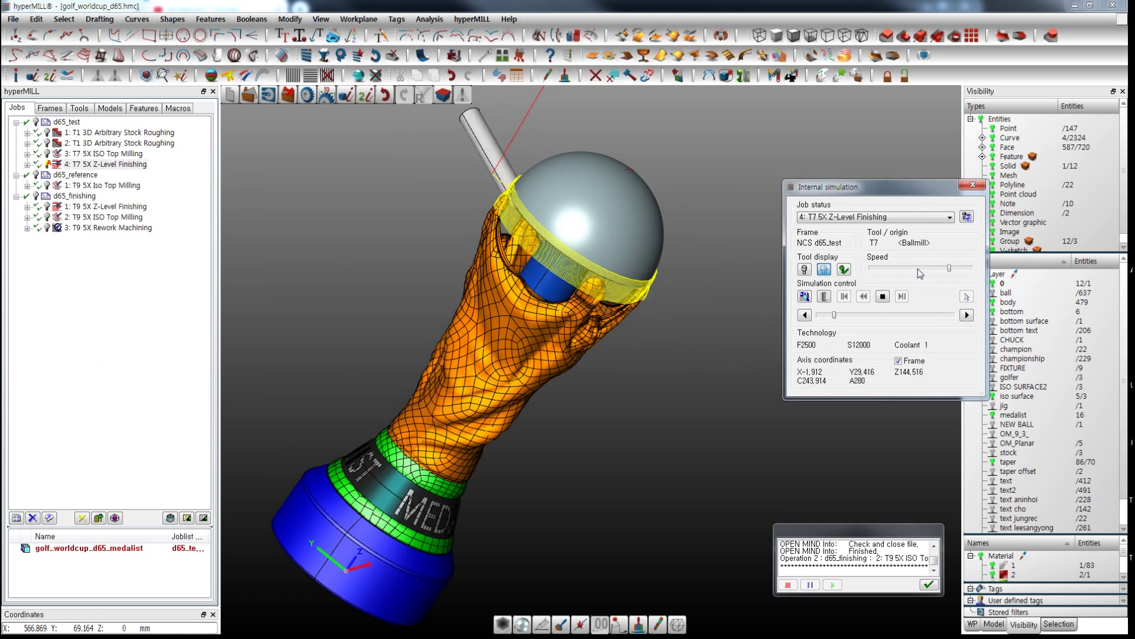
{"action": "left_click", "coordinate": [883, 297]}
{"action": "left_click_drag", "start_coordinate": [837, 315], "coordinate": [950, 317]}
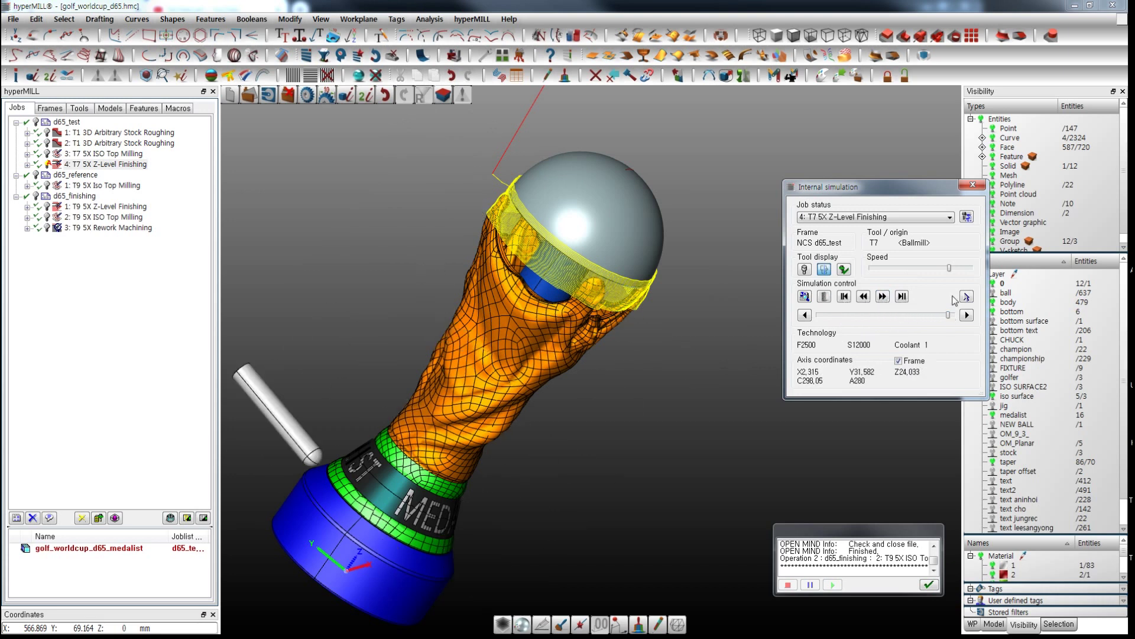
{"action": "left_click", "coordinate": [972, 185]}
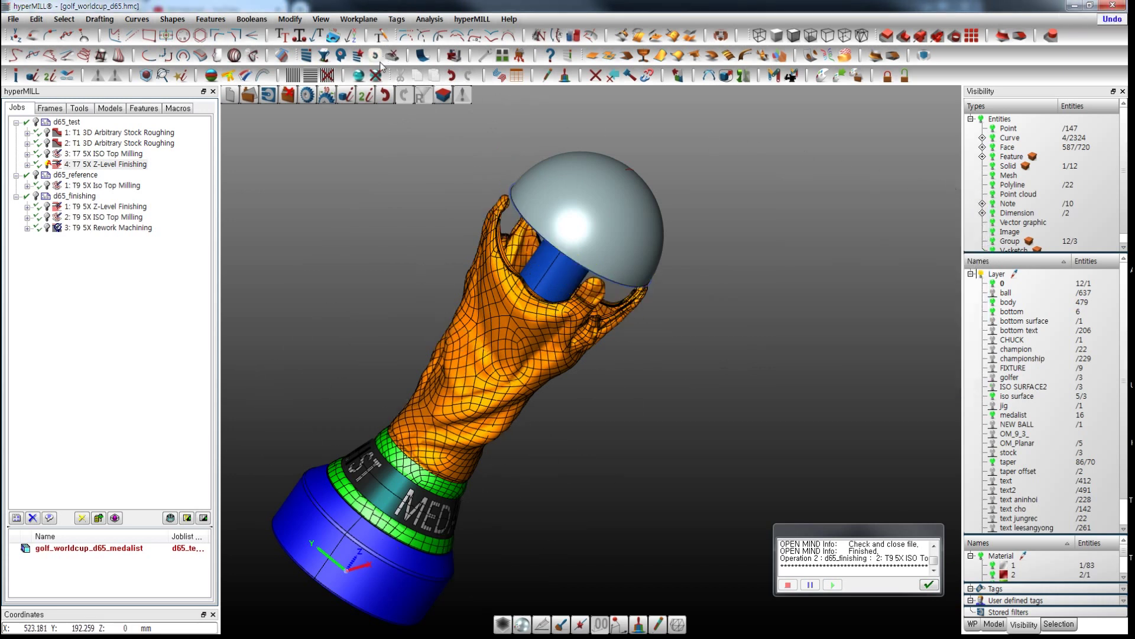
Step: Collapse the d65_test joblist and hide its toolpaths and stock around the trophy
{"action": "left_click", "coordinate": [16, 123]}
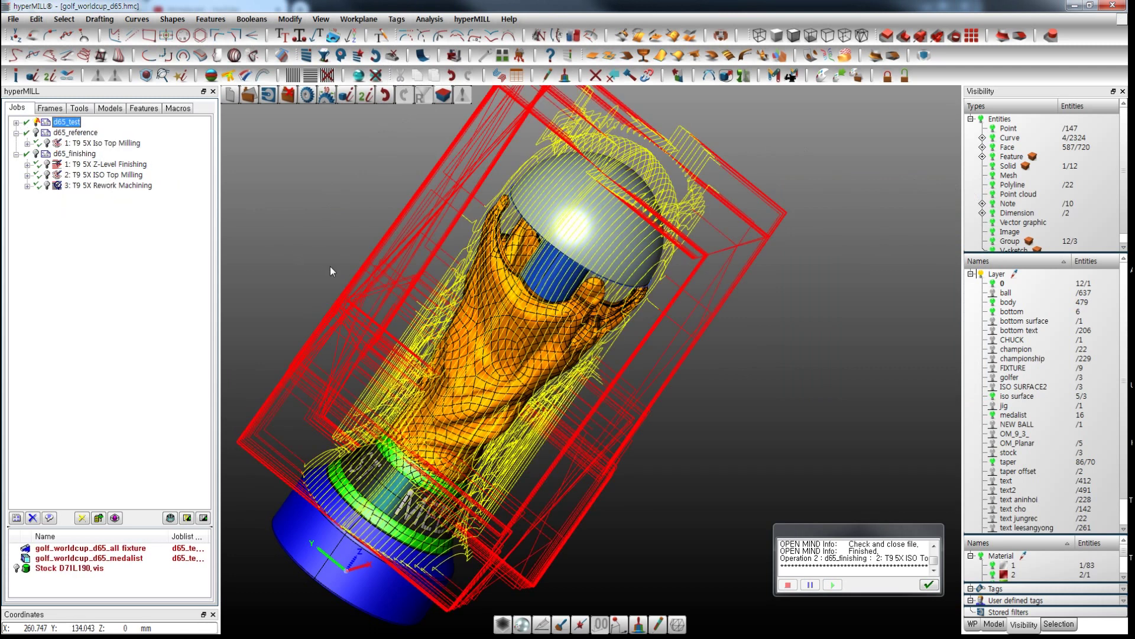
{"action": "left_click", "coordinate": [36, 123]}
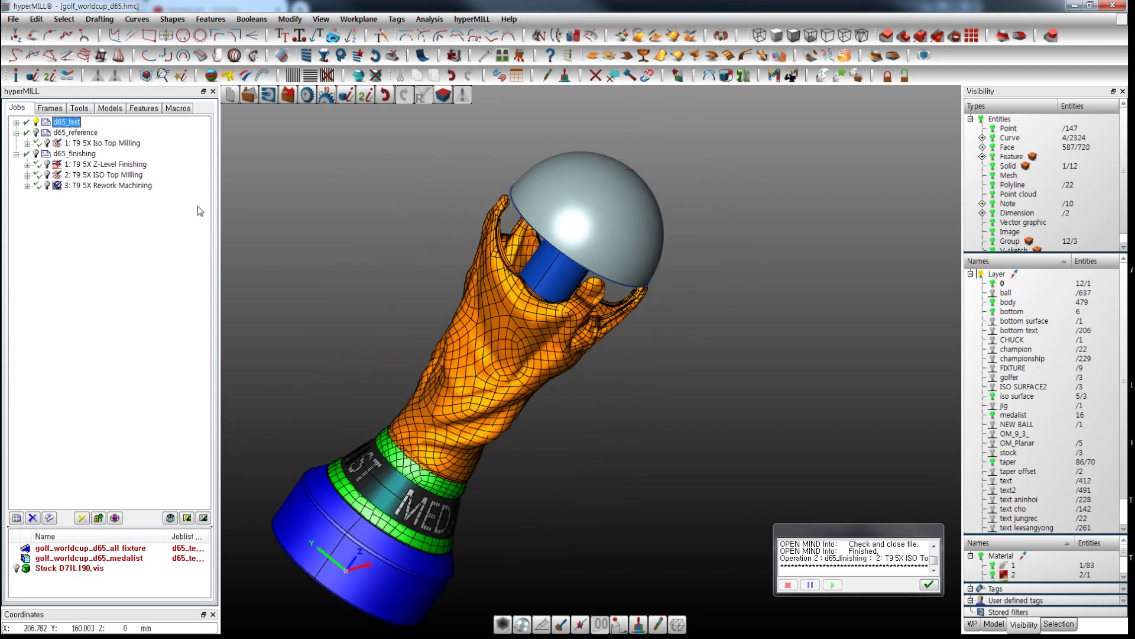
{"action": "middle_click_drag", "start_coordinate": [313, 267], "coordinate": [340, 290]}
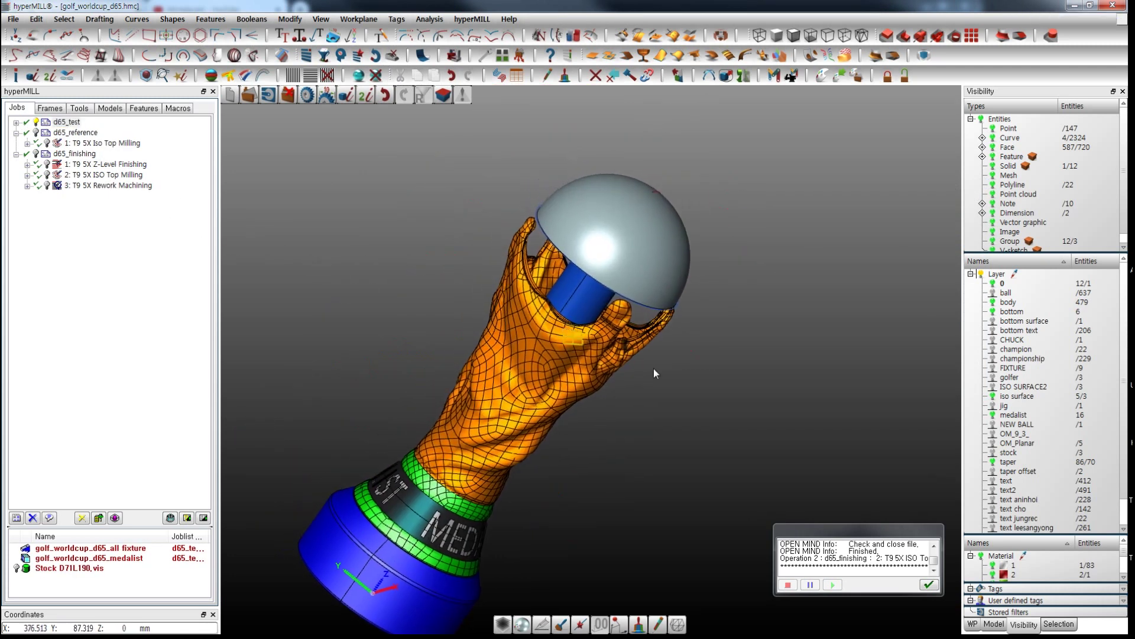
{"action": "middle_click_drag", "start_coordinate": [710, 397], "coordinate": [735, 400]}
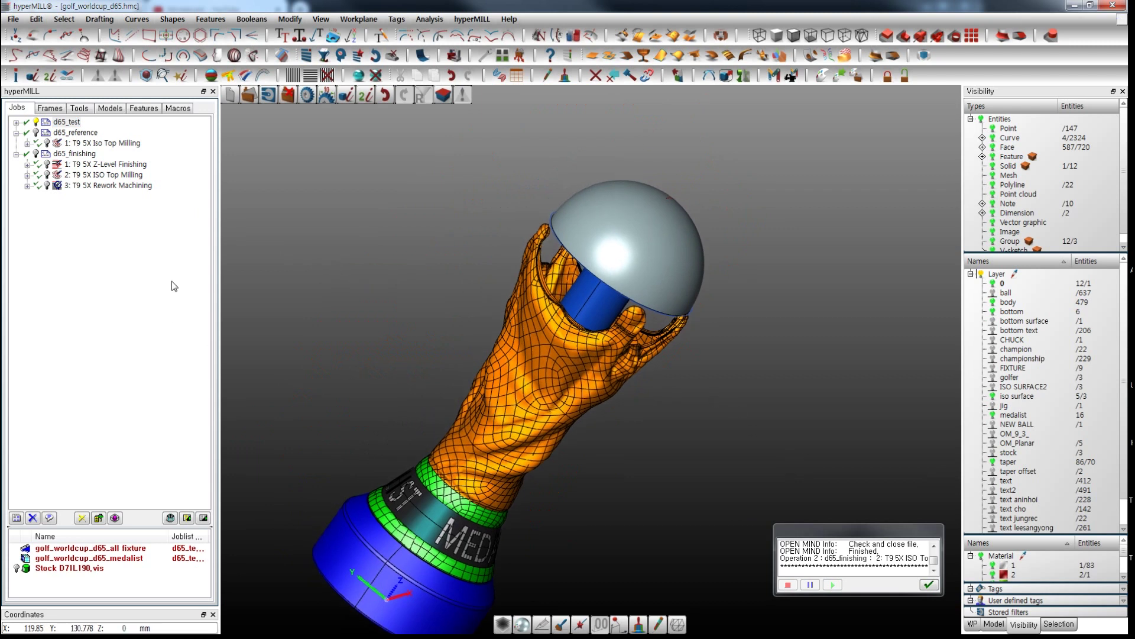
Step: Open the T9 5X Iso Top Milling job of d65_reference and review its tool, selected dome surface and strategy
{"action": "left_click", "coordinate": [104, 144]}
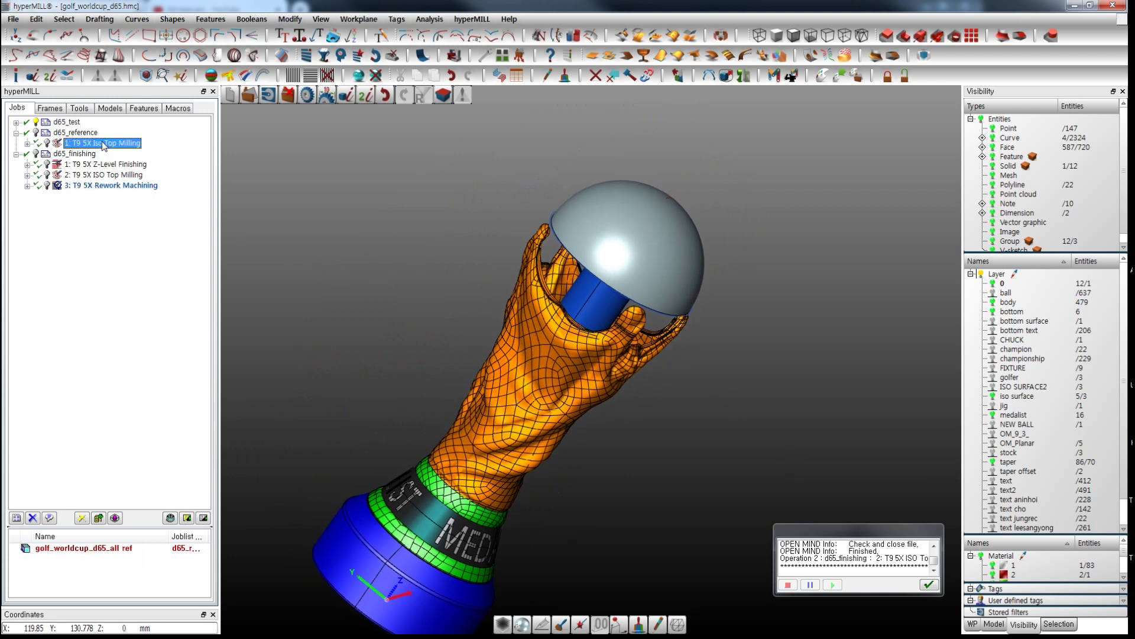
{"action": "double_click", "coordinate": [104, 145]}
{"action": "middle_click_drag", "start_coordinate": [611, 437], "coordinate": [513, 474]}
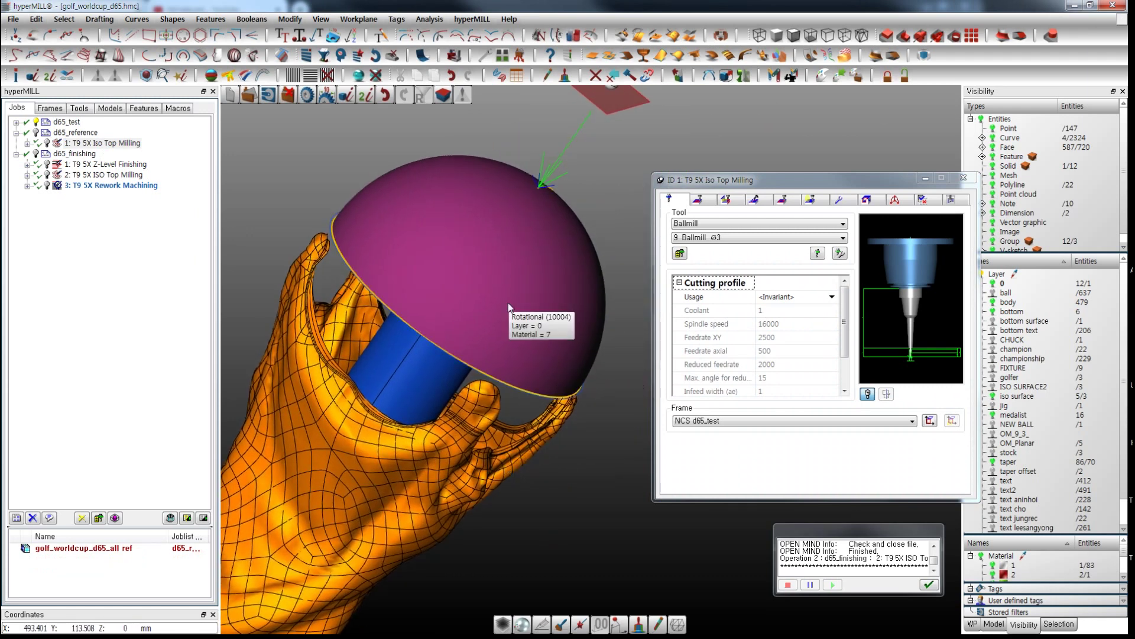
{"action": "right_click_drag", "start_coordinate": [543, 371], "coordinate": [592, 387]}
{"action": "left_click", "coordinate": [699, 200]}
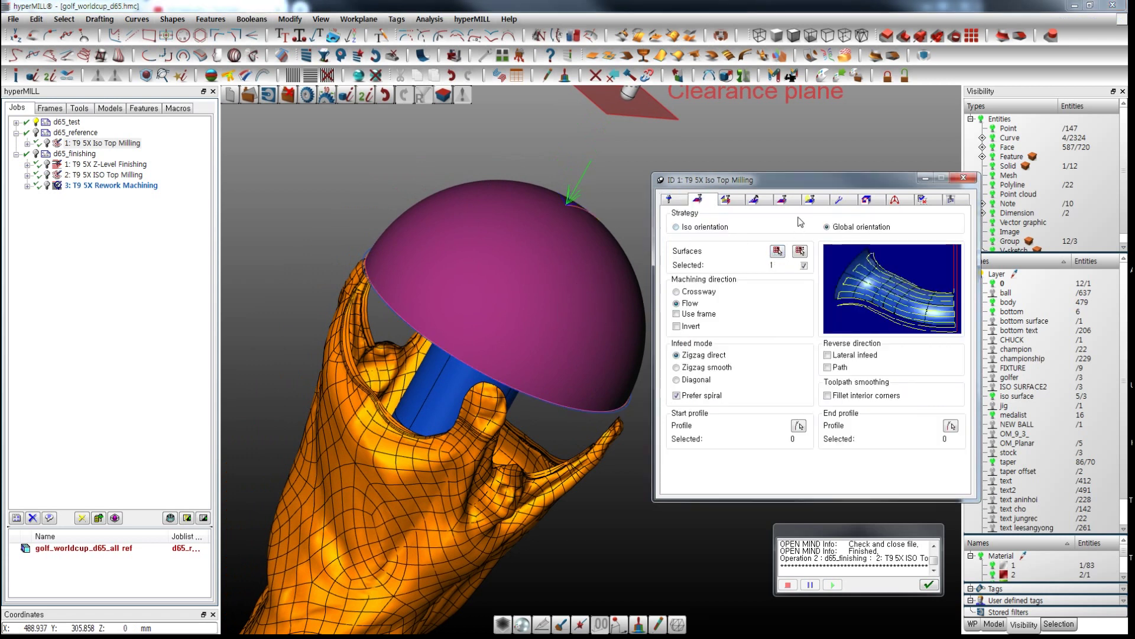
Step: Review the reference job's remaining settings, from infeed and tilt to boundaries and the setup model, and close the job
{"action": "left_click", "coordinate": [727, 201]}
{"action": "left_click", "coordinate": [754, 200]}
{"action": "left_click", "coordinate": [728, 202]}
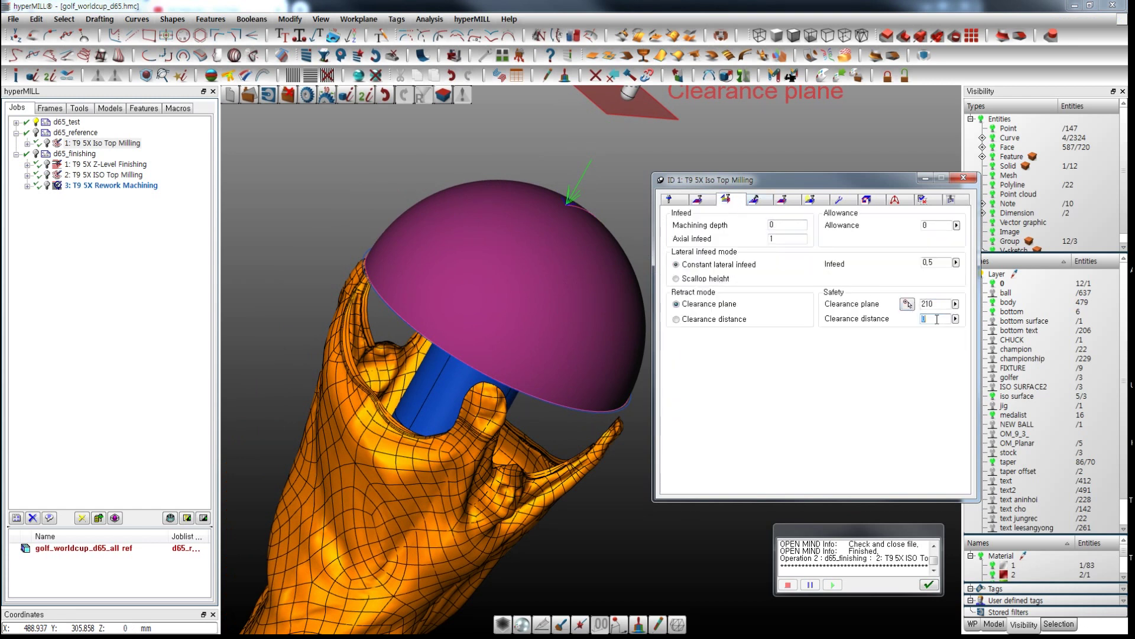
{"action": "left_click", "coordinate": [755, 199]}
{"action": "left_click", "coordinate": [784, 200]}
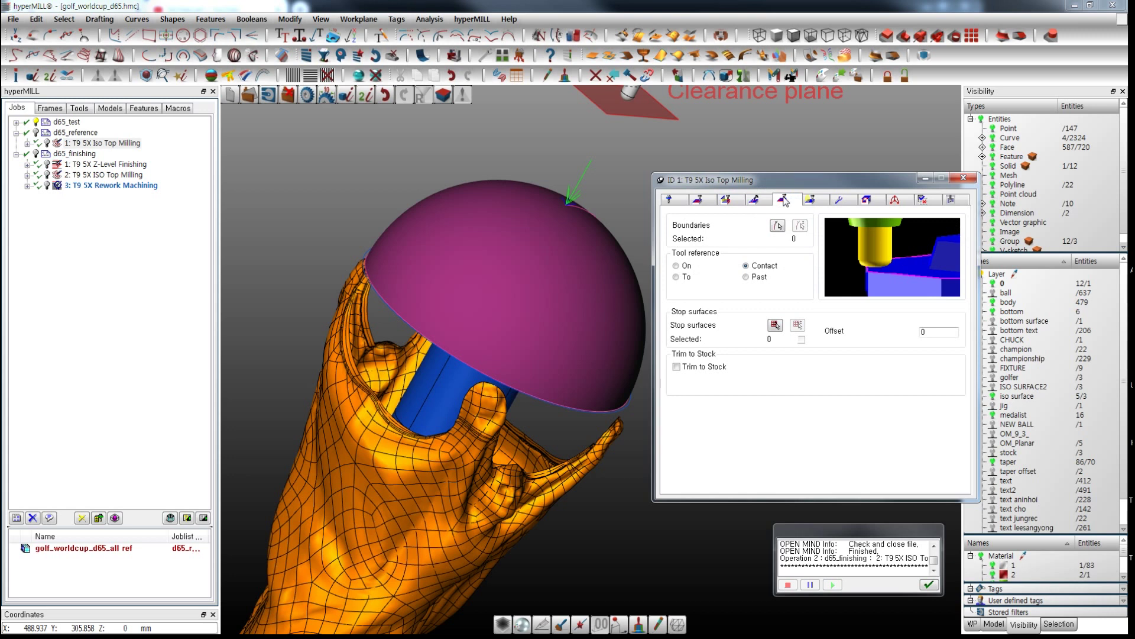
{"action": "left_click", "coordinate": [813, 201]}
{"action": "left_click", "coordinate": [840, 201]}
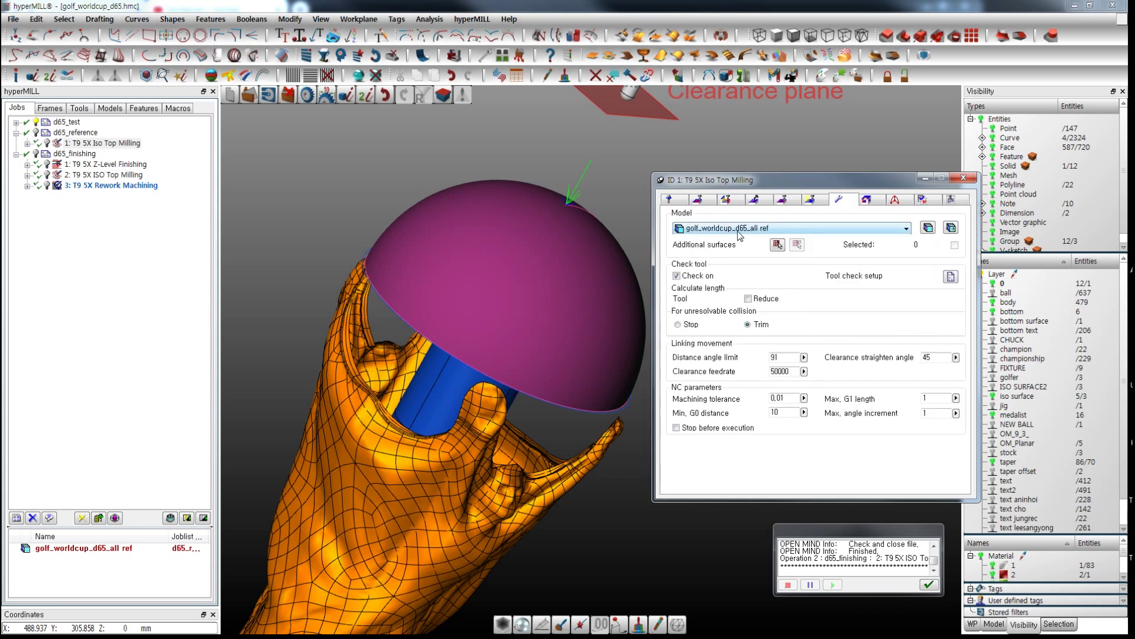
{"action": "left_click", "coordinate": [963, 177]}
{"action": "middle_click_drag", "start_coordinate": [782, 268], "coordinate": [795, 293]}
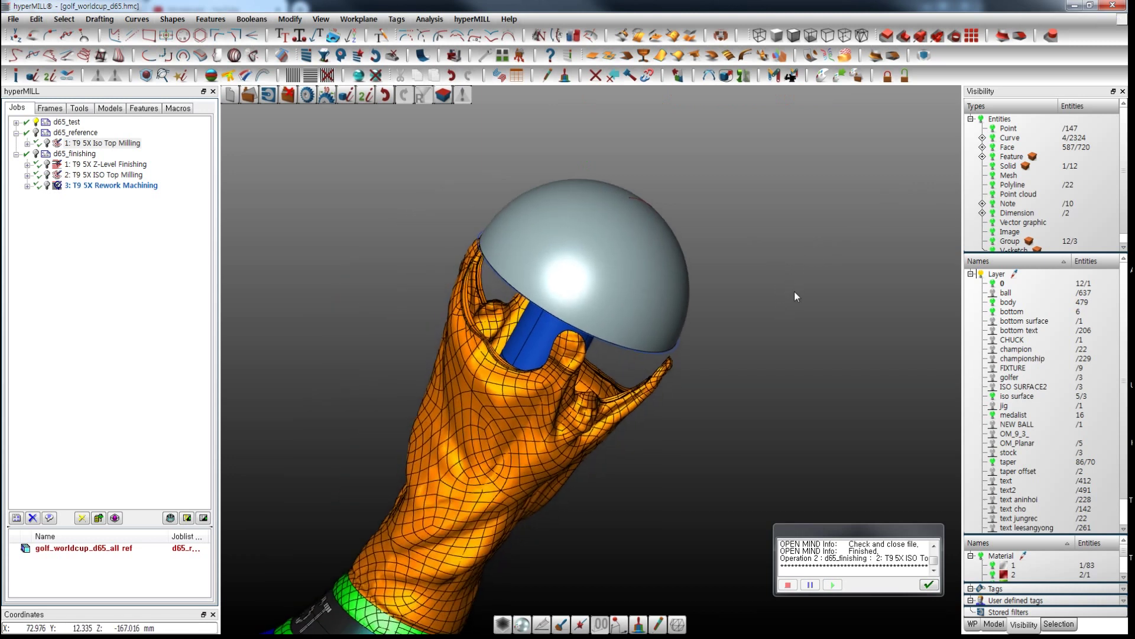
Step: Display the T9 5X Iso Top Milling toolpath of d65_reference and examine its spiral around the dome's pole
{"action": "right_click", "coordinate": [113, 145]}
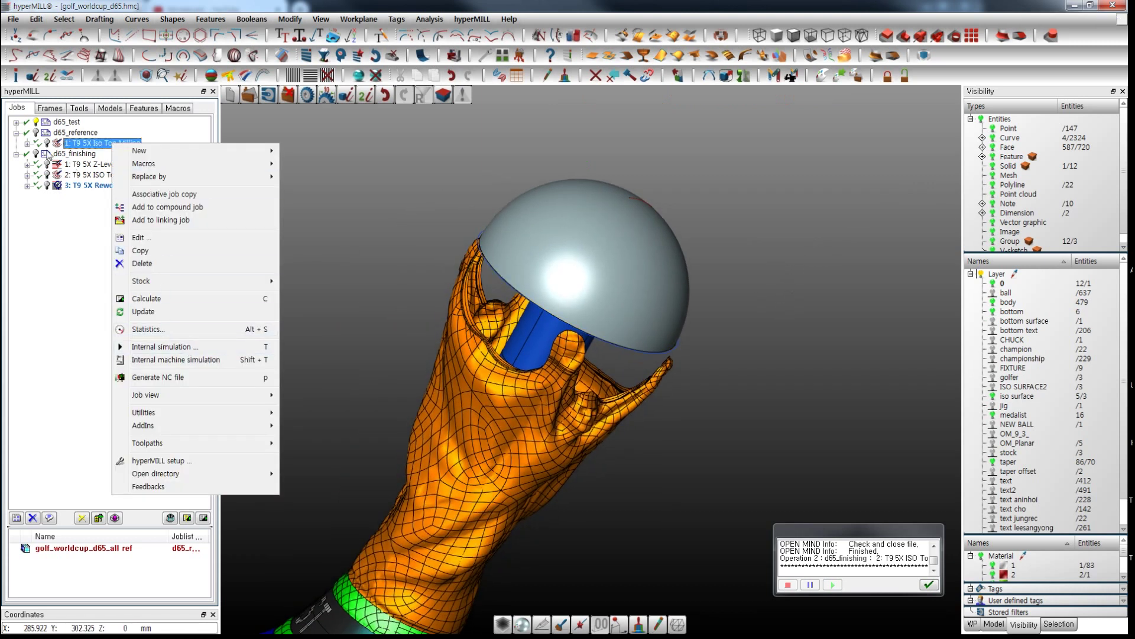
{"action": "left_click", "coordinate": [47, 144]}
{"action": "middle_click_drag", "start_coordinate": [374, 324], "coordinate": [379, 373]}
{"action": "scroll", "coordinate": [630, 228], "scroll_direction": "up", "scroll_amount": 6}
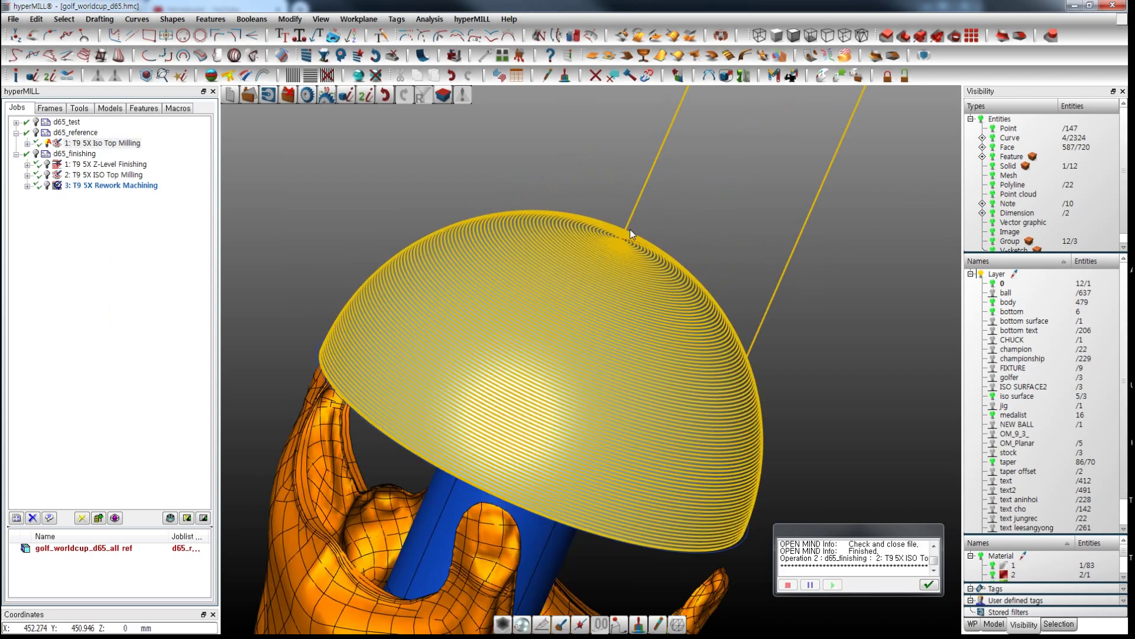
{"action": "scroll", "coordinate": [608, 259], "scroll_direction": "up", "scroll_amount": 5}
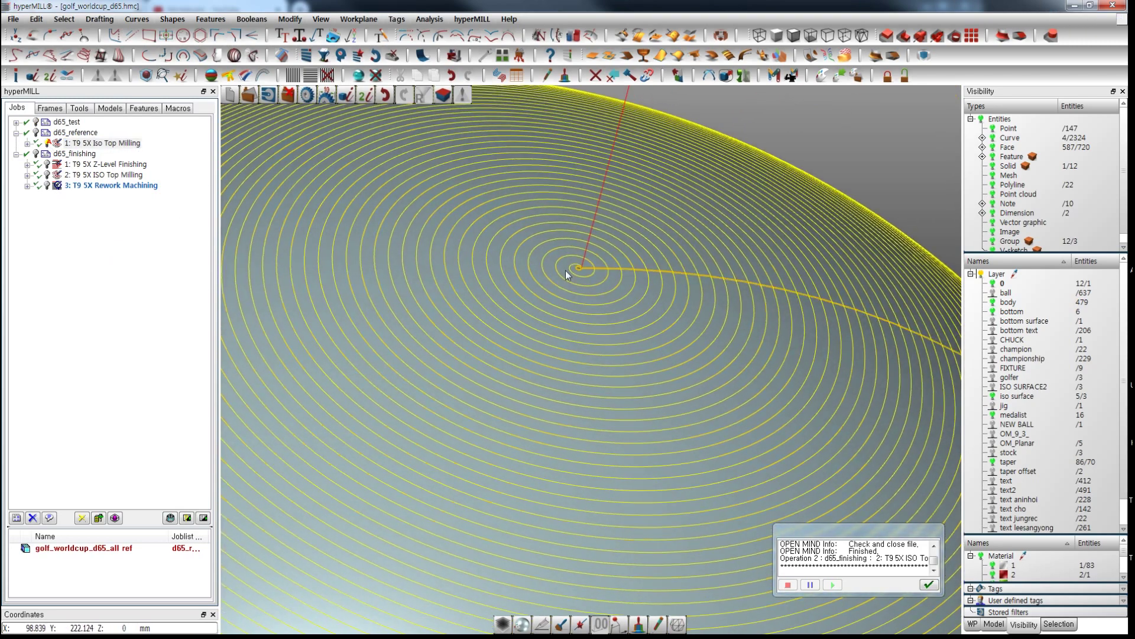
{"action": "scroll", "coordinate": [560, 256], "scroll_direction": "down", "scroll_amount": 5}
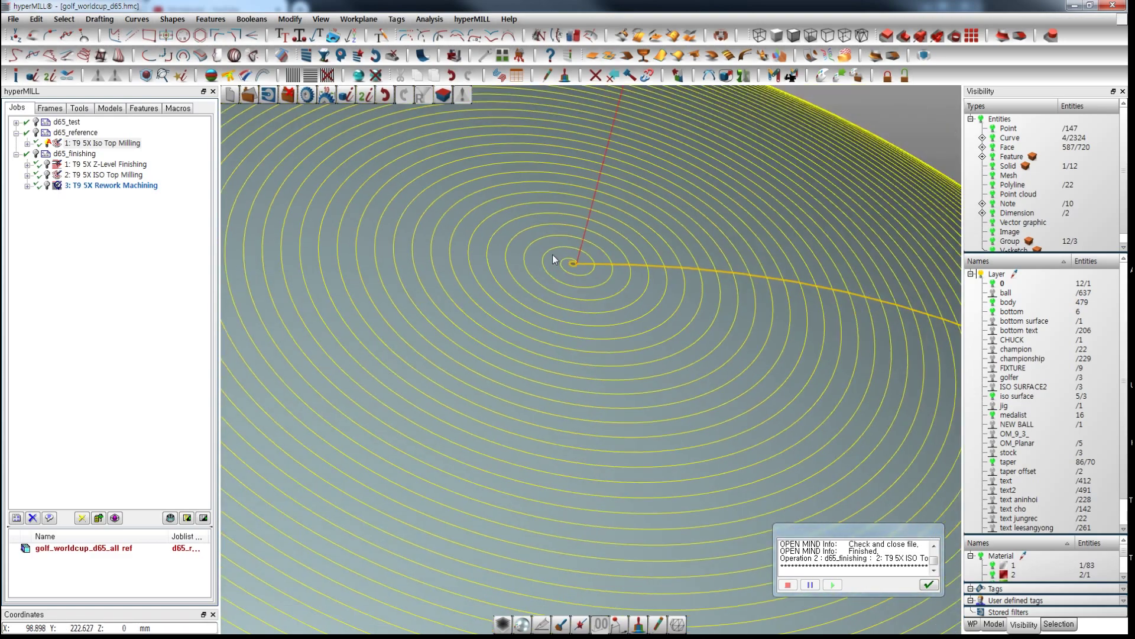
Step: Examine the reference job's spiral toolpath and line spacing from the dome's pole down to its lower edge
{"action": "scroll", "coordinate": [554, 259], "scroll_direction": "down", "scroll_amount": 3}
{"action": "middle_click_drag", "start_coordinate": [641, 352], "coordinate": [551, 376]}
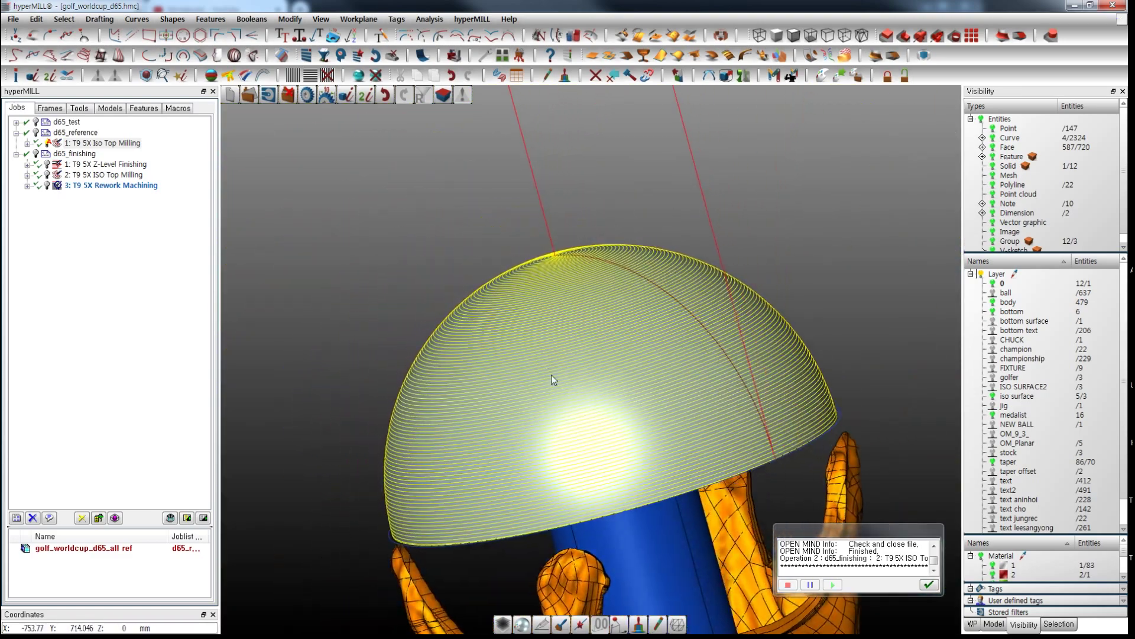
{"action": "scroll", "coordinate": [783, 450], "scroll_direction": "up", "scroll_amount": 5}
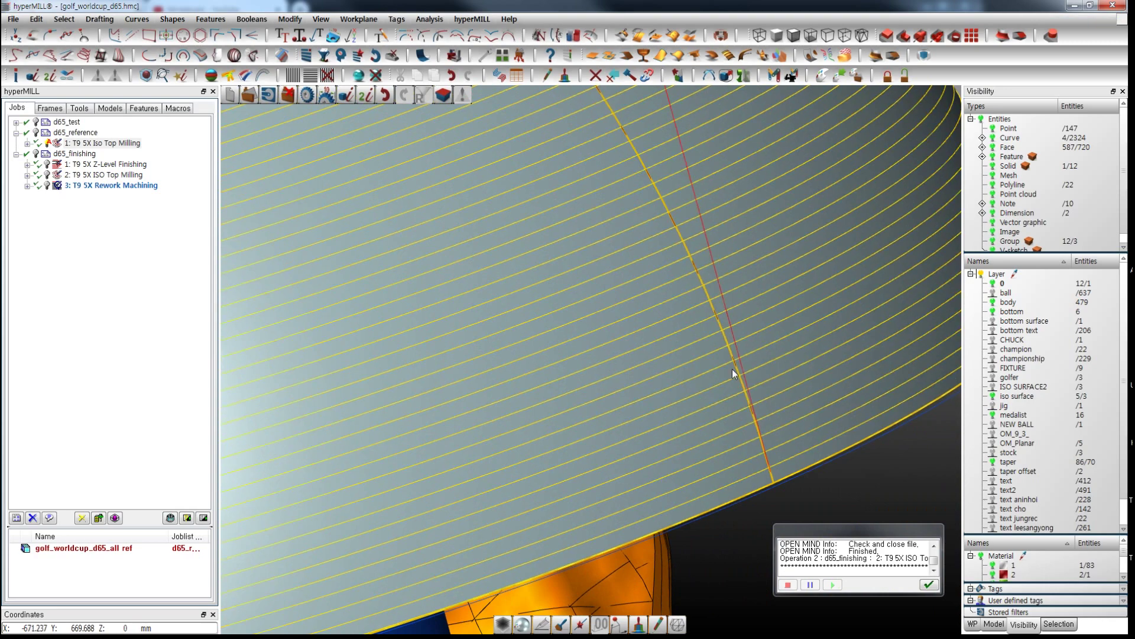
{"action": "left_click", "coordinate": [733, 369]}
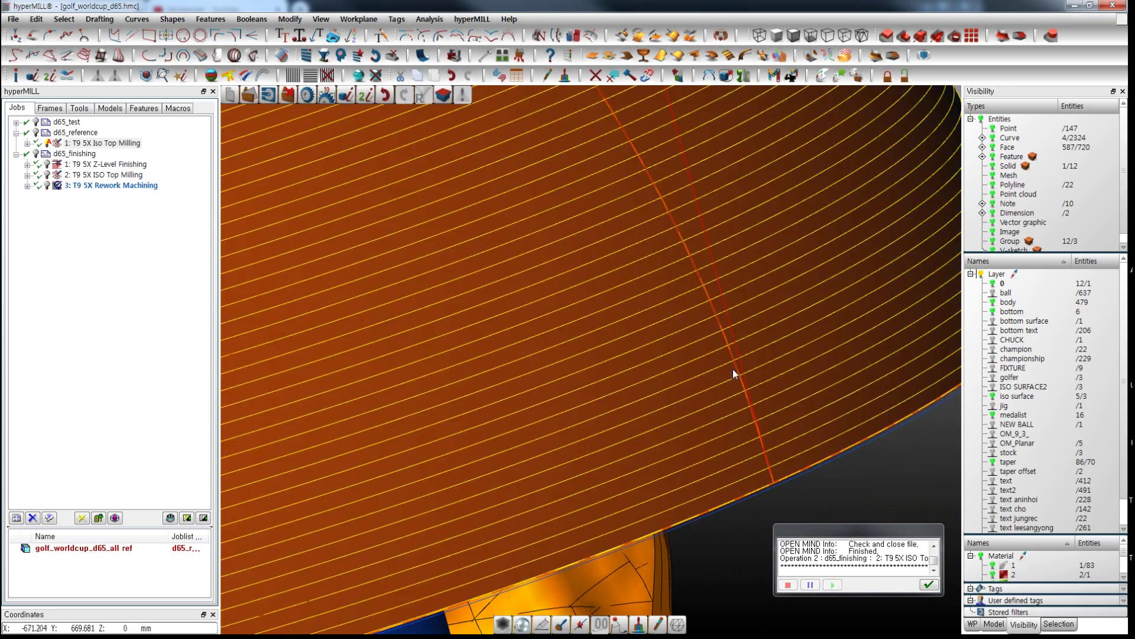
{"action": "left_click", "coordinate": [788, 492]}
{"action": "scroll", "coordinate": [736, 367], "scroll_direction": "up", "scroll_amount": 3}
{"action": "scroll", "coordinate": [570, 297], "scroll_direction": "down", "scroll_amount": 3}
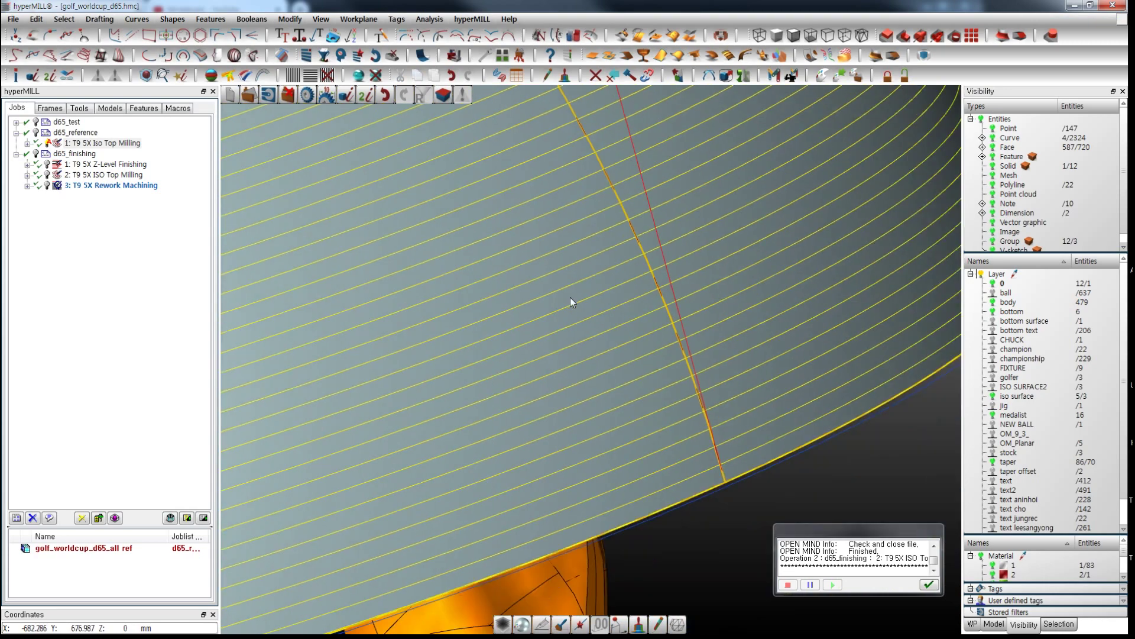
{"action": "scroll", "coordinate": [684, 417], "scroll_direction": "up", "scroll_amount": 3}
{"action": "scroll", "coordinate": [615, 369], "scroll_direction": "down", "scroll_amount": 1}
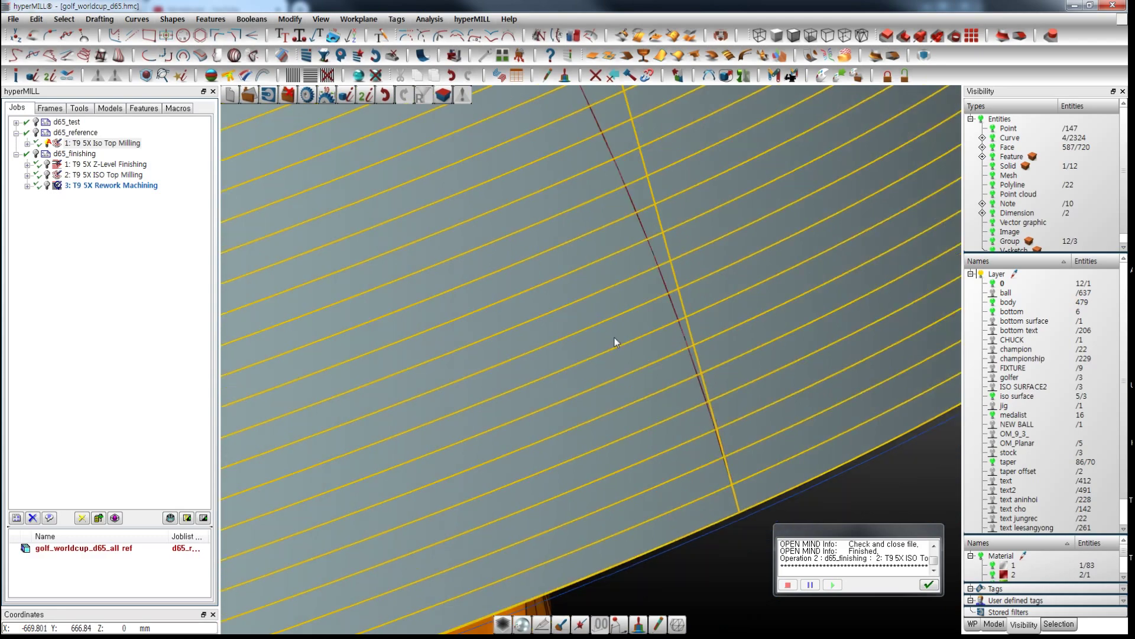
Step: Hide the curve running down the dome from its pole to its lower edge beneath the toolpath
{"action": "left_click", "coordinate": [643, 229]}
{"action": "key", "text": "h"}
{"action": "middle_click_drag", "start_coordinate": [705, 537], "coordinate": [756, 520]}
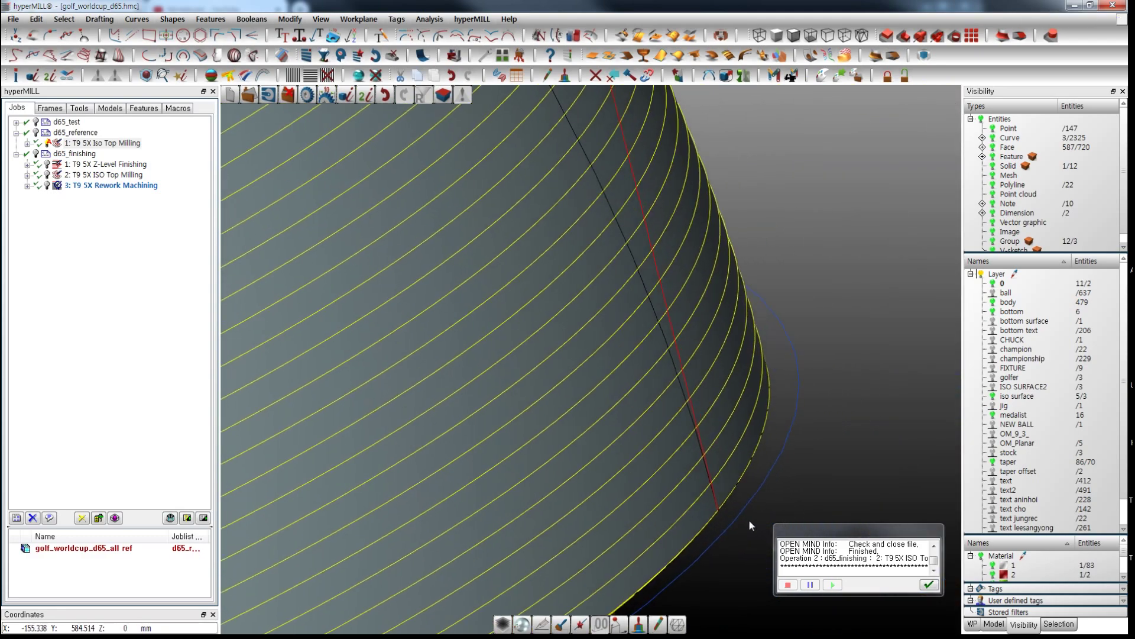
{"action": "scroll", "coordinate": [640, 327], "scroll_direction": "down", "scroll_amount": 3}
{"action": "middle_click_drag", "start_coordinate": [639, 328], "coordinate": [769, 411]}
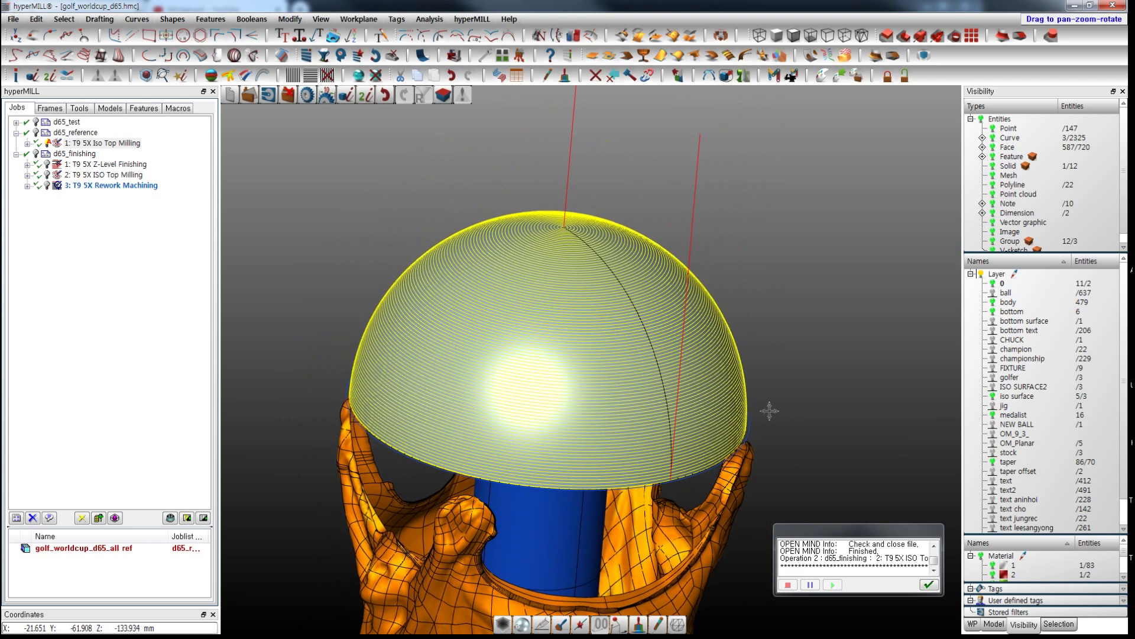
Step: Reopen the T9 5X Iso Top Milling job of d65_reference, review its approach and retract macros, and close it
{"action": "double_click", "coordinate": [126, 148]}
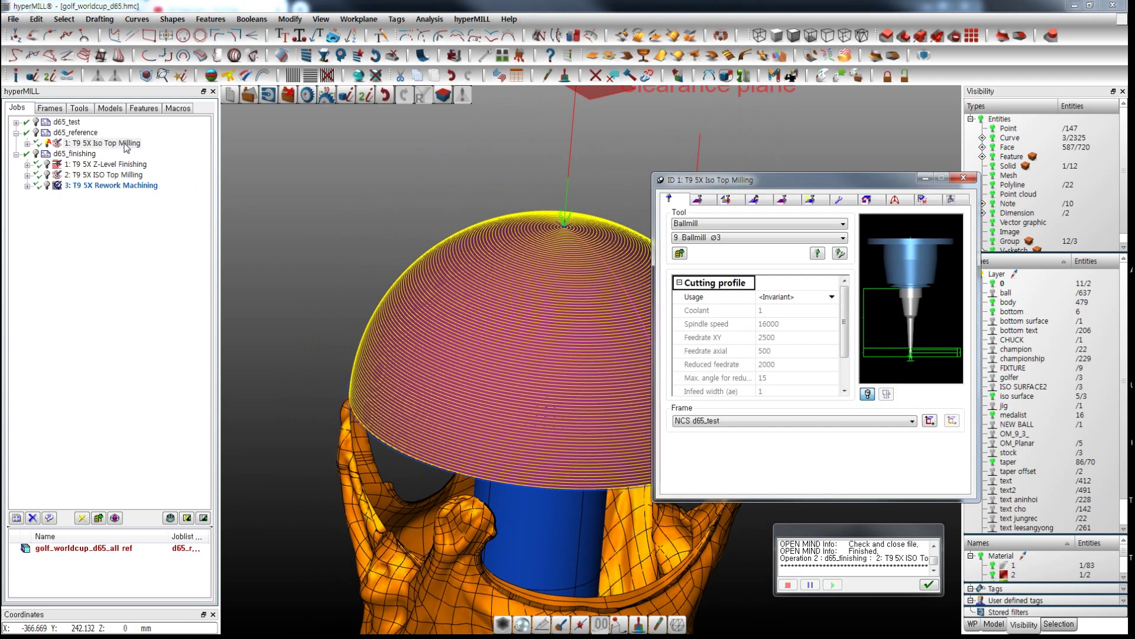
{"action": "left_click", "coordinate": [808, 201]}
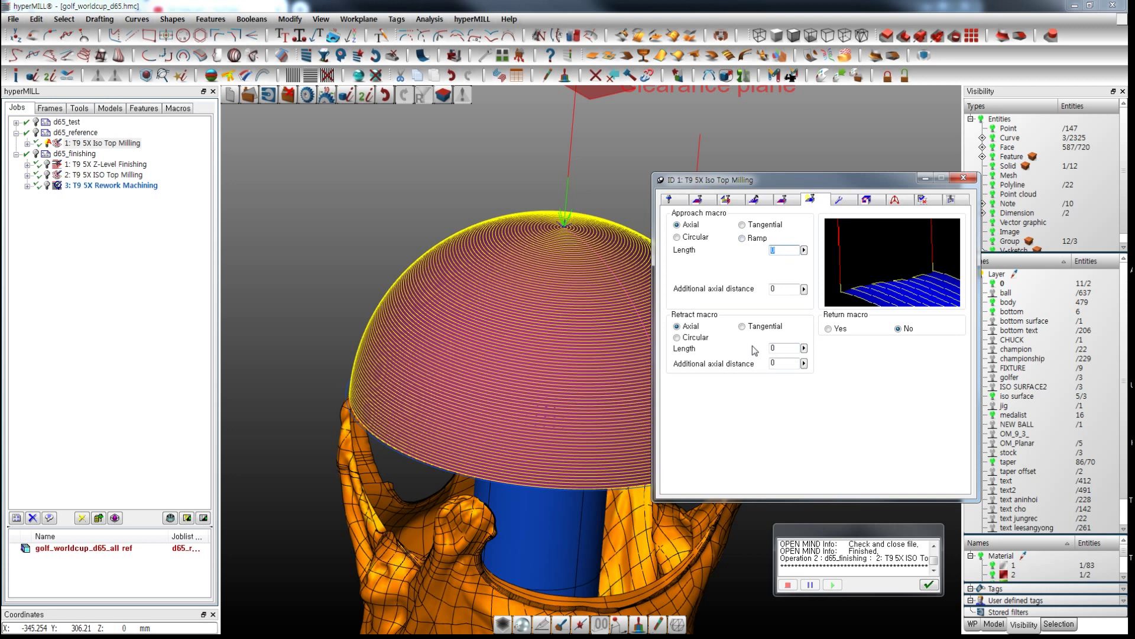
{"action": "left_click", "coordinate": [963, 178]}
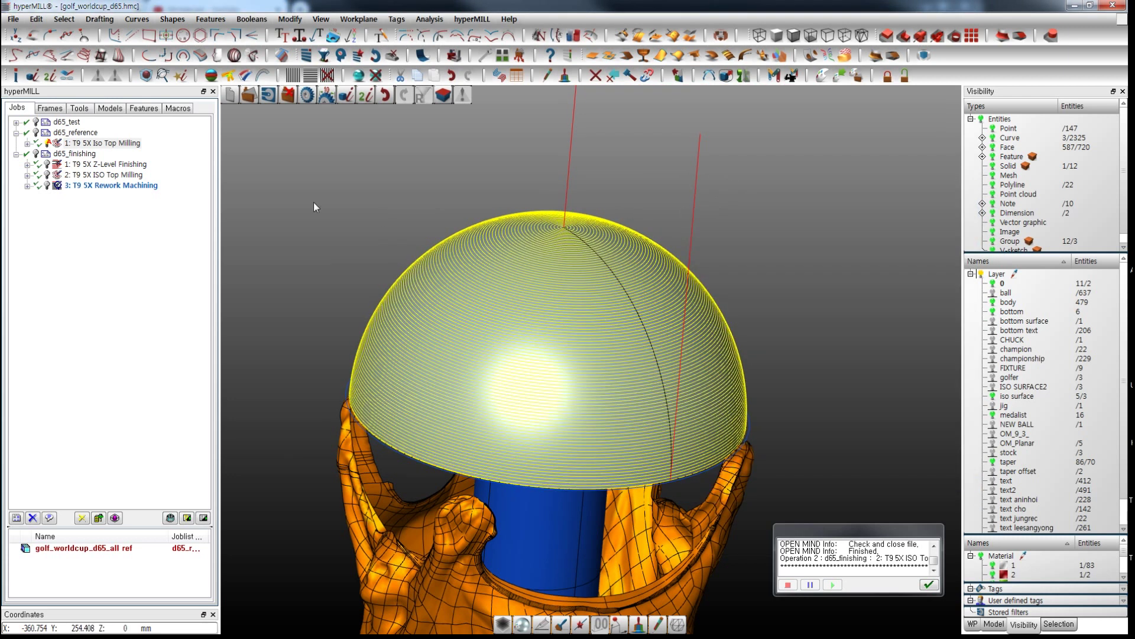
Step: Clear the reference toolpath, run the job's internal simulation over the dome at varied speeds, and close the simulation
{"action": "right_click", "coordinate": [124, 145]}
{"action": "left_click", "coordinate": [397, 57]}
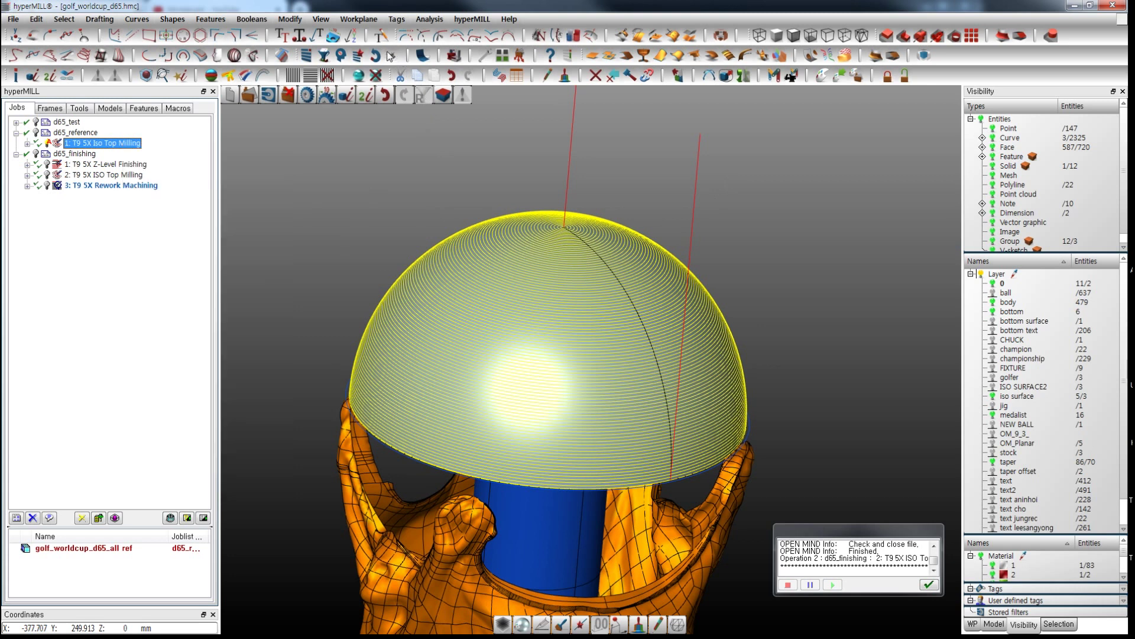
{"action": "right_click", "coordinate": [120, 147]}
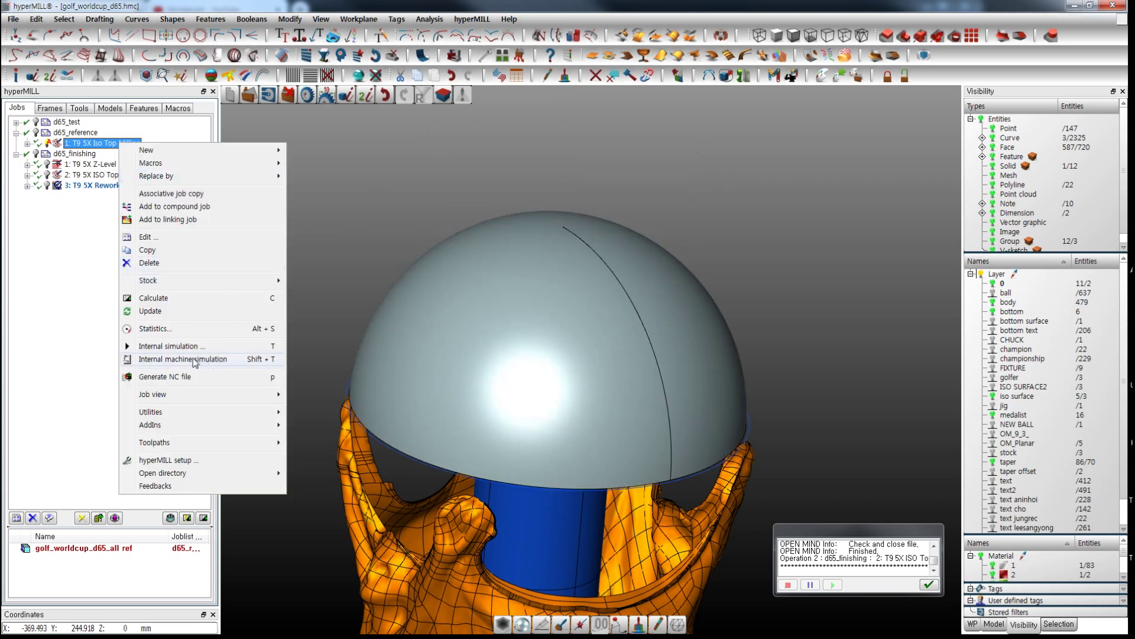
{"action": "left_click", "coordinate": [172, 346]}
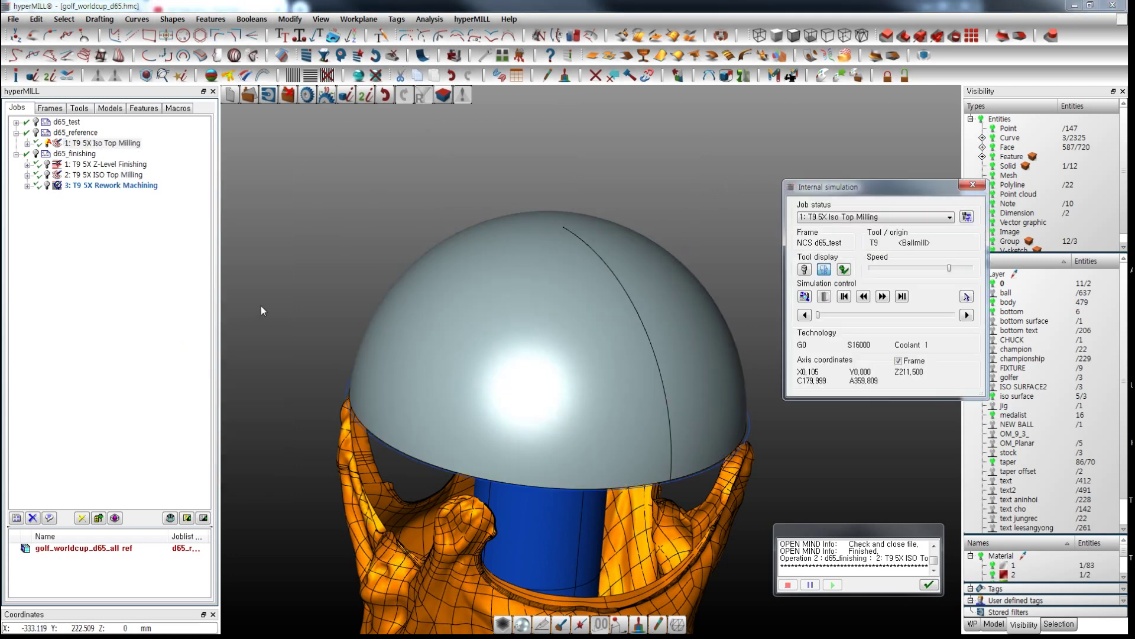
{"action": "left_click", "coordinate": [882, 296]}
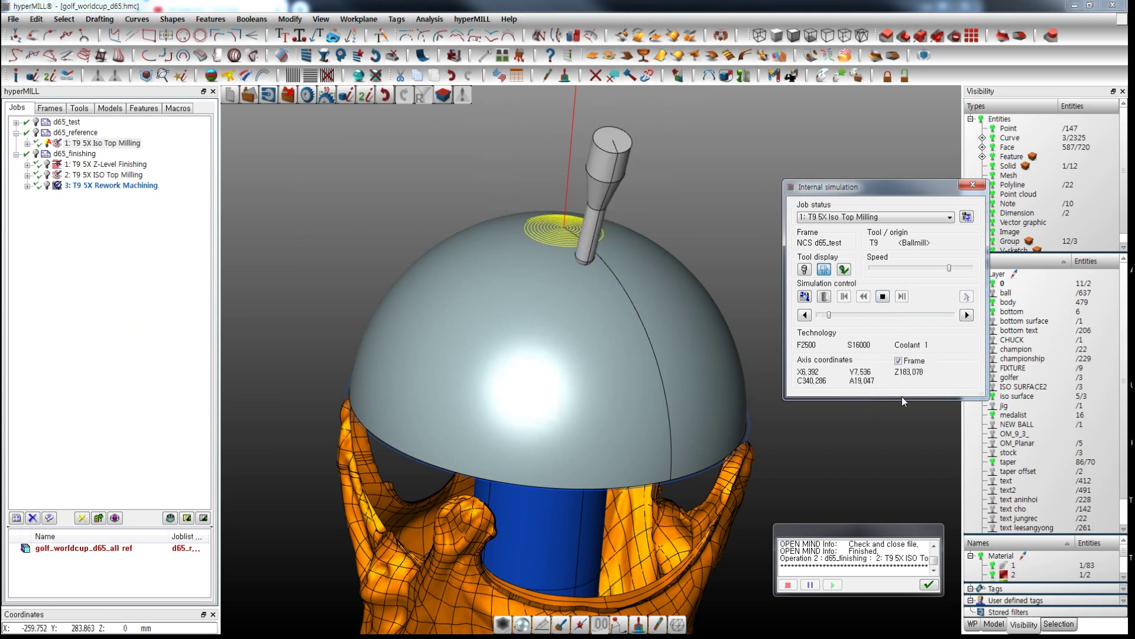
{"action": "left_click", "coordinate": [936, 268]}
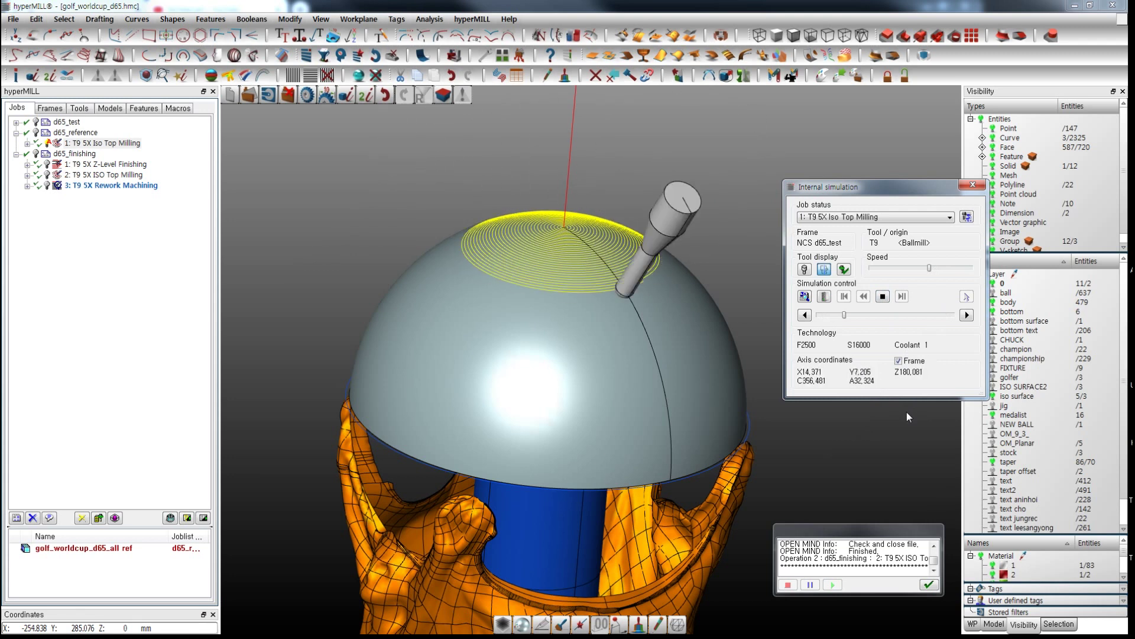
{"action": "left_click", "coordinate": [946, 268]}
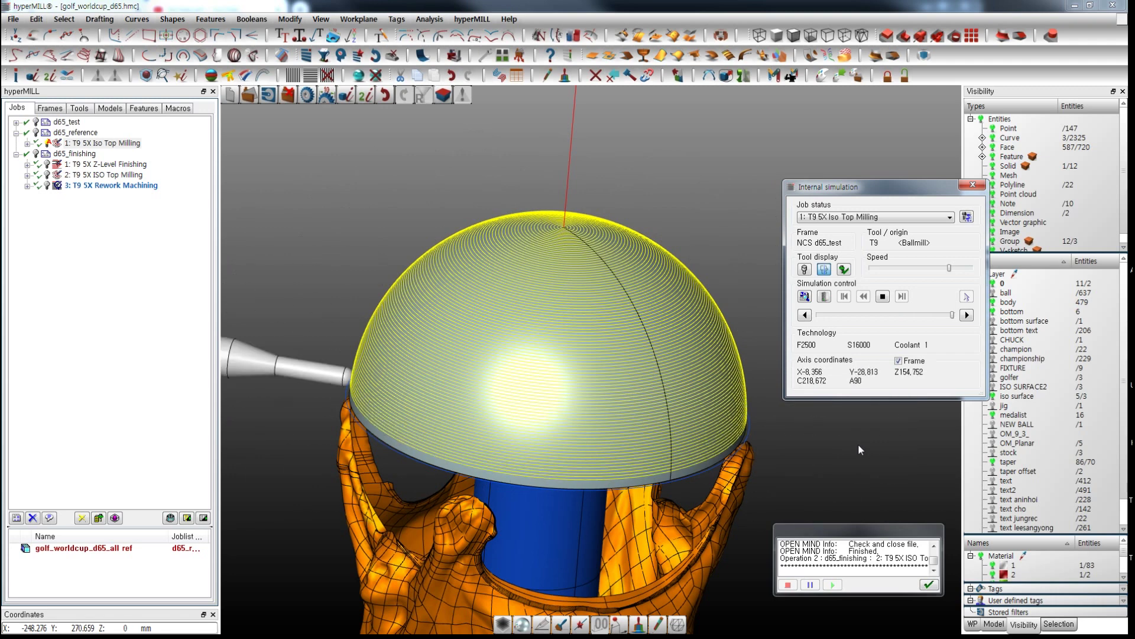
{"action": "left_click", "coordinate": [970, 187]}
Step: Display all d65_finishing toolpaths on the dome, and isolate the T9 5X Z-Level Finishing toolpath
{"action": "mouse_move", "coordinate": [745, 292]}
{"action": "middle_mouse_down"}
{"action": "mouse_move", "coordinate": [773, 263]}
{"action": "mouse_move", "coordinate": [673, 315]}
{"action": "mouse_move", "coordinate": [743, 322]}
{"action": "mouse_move", "coordinate": [645, 333]}
{"action": "middle_mouse_up"}
{"action": "middle_click_drag", "start_coordinate": [845, 398], "coordinate": [810, 414]}
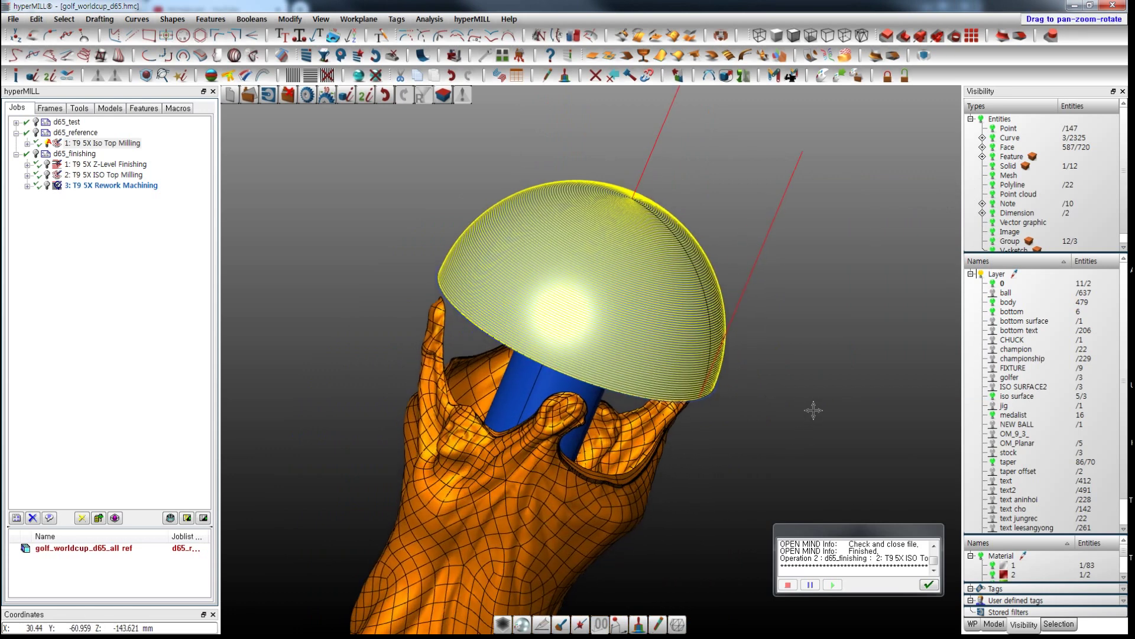
{"action": "left_click", "coordinate": [88, 155]}
{"action": "middle_click_drag", "start_coordinate": [329, 232], "coordinate": [186, 217]}
{"action": "left_click", "coordinate": [43, 154]}
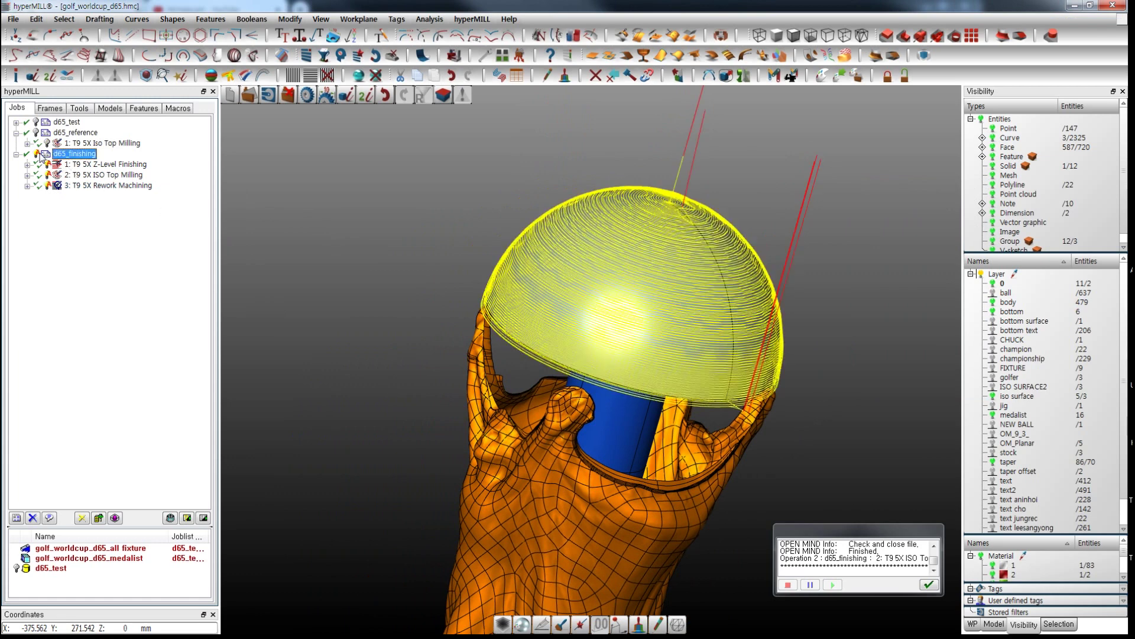
{"action": "left_click", "coordinate": [129, 167]}
{"action": "middle_click_drag", "start_coordinate": [414, 322], "coordinate": [412, 368]}
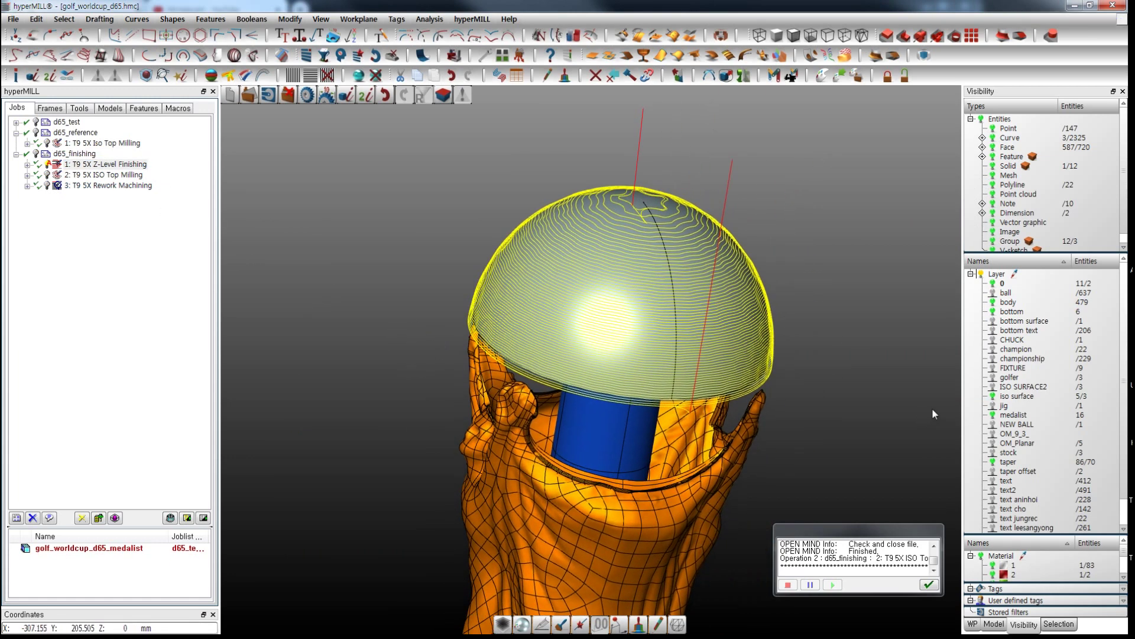
Step: Show the ball layer and clear the displayed toolpath from the model
{"action": "left_click", "coordinate": [993, 293]}
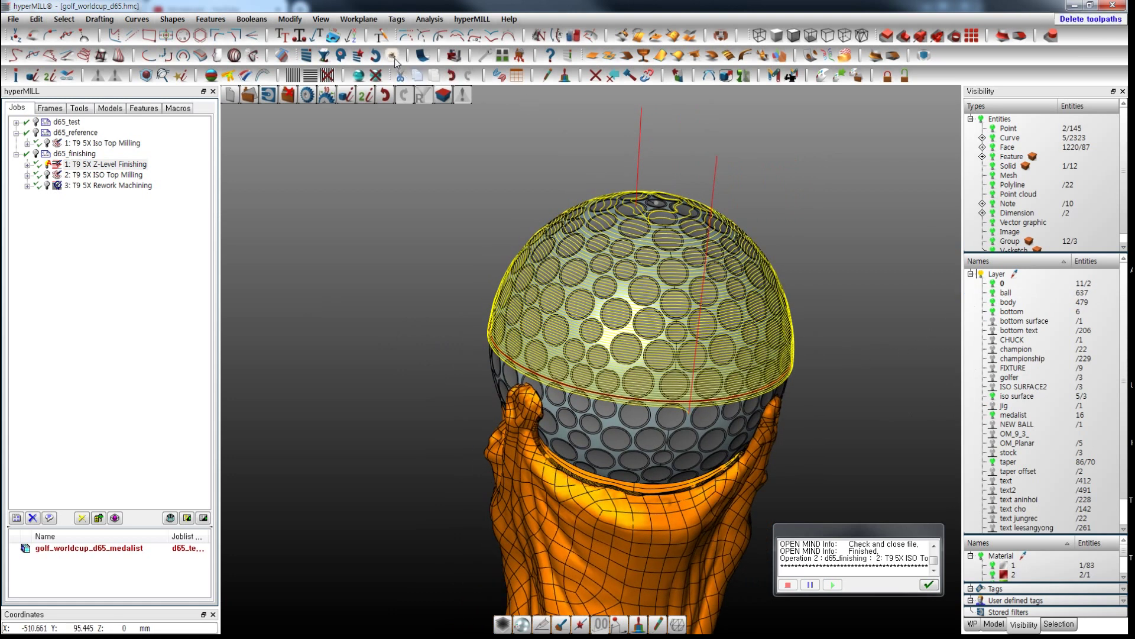
{"action": "left_click", "coordinate": [376, 76]}
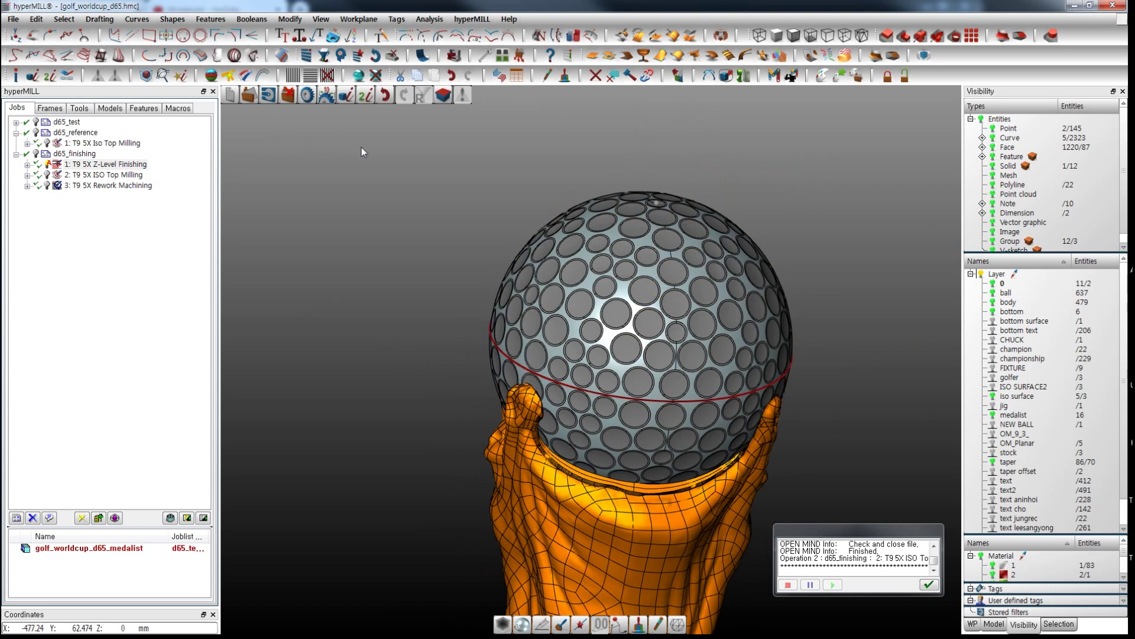
Step: Open the T9 5X Z-Level Finishing job, review its tool, strategy, infeed, tilt, boundaries, macros and setup, and close it
{"action": "double_click", "coordinate": [100, 168]}
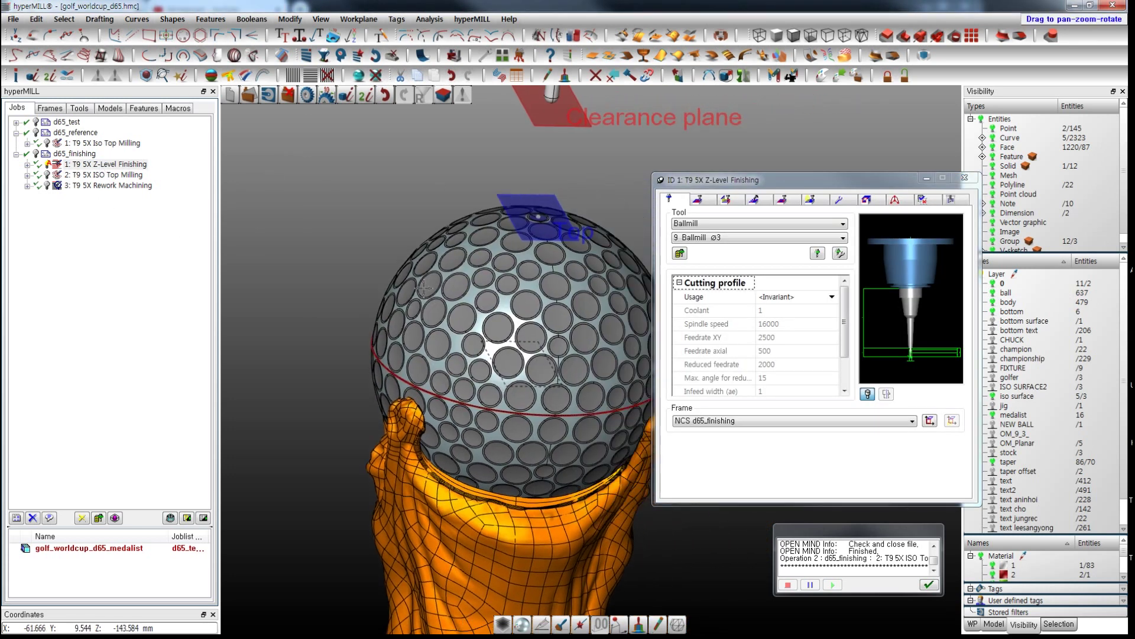
{"action": "left_click", "coordinate": [699, 200]}
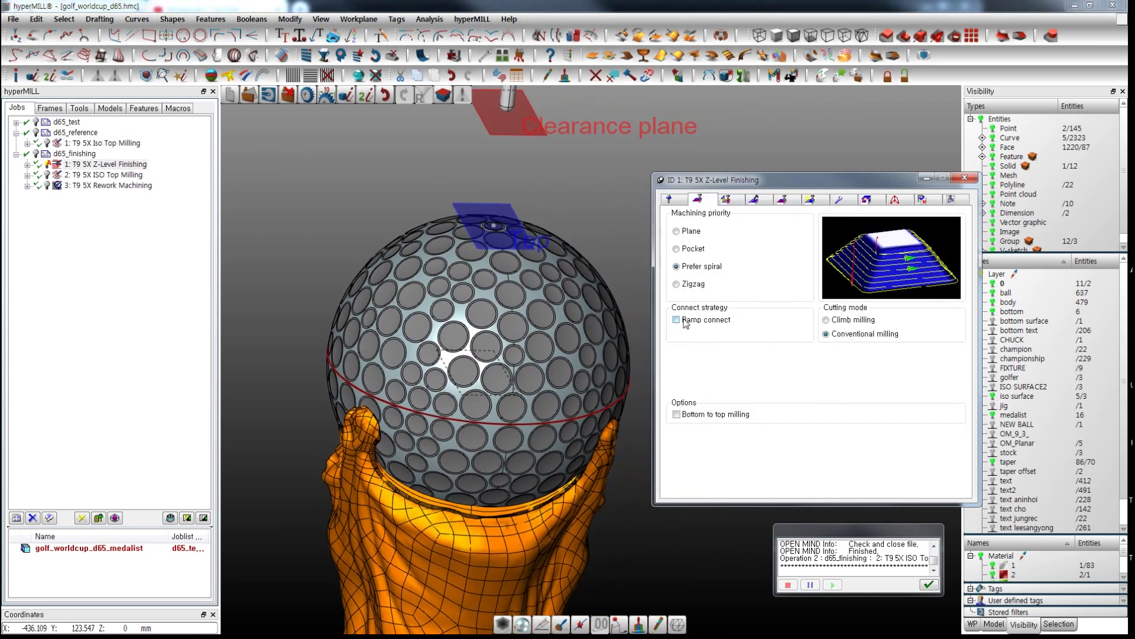
{"action": "left_click", "coordinate": [675, 201]}
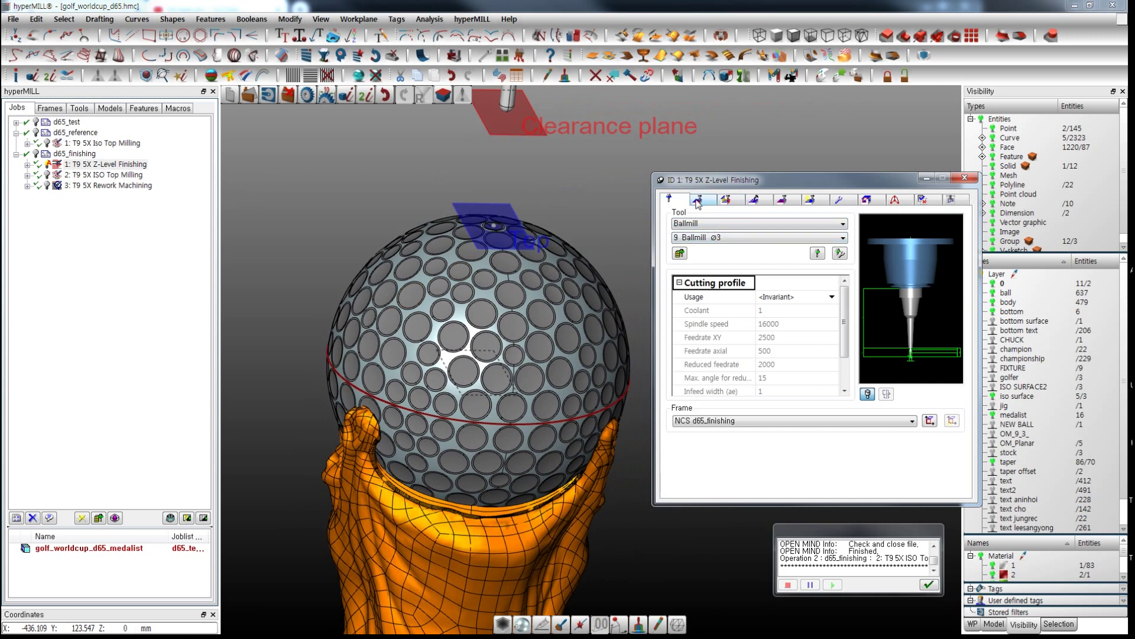
{"action": "left_click", "coordinate": [697, 201]}
{"action": "left_click", "coordinate": [725, 201]}
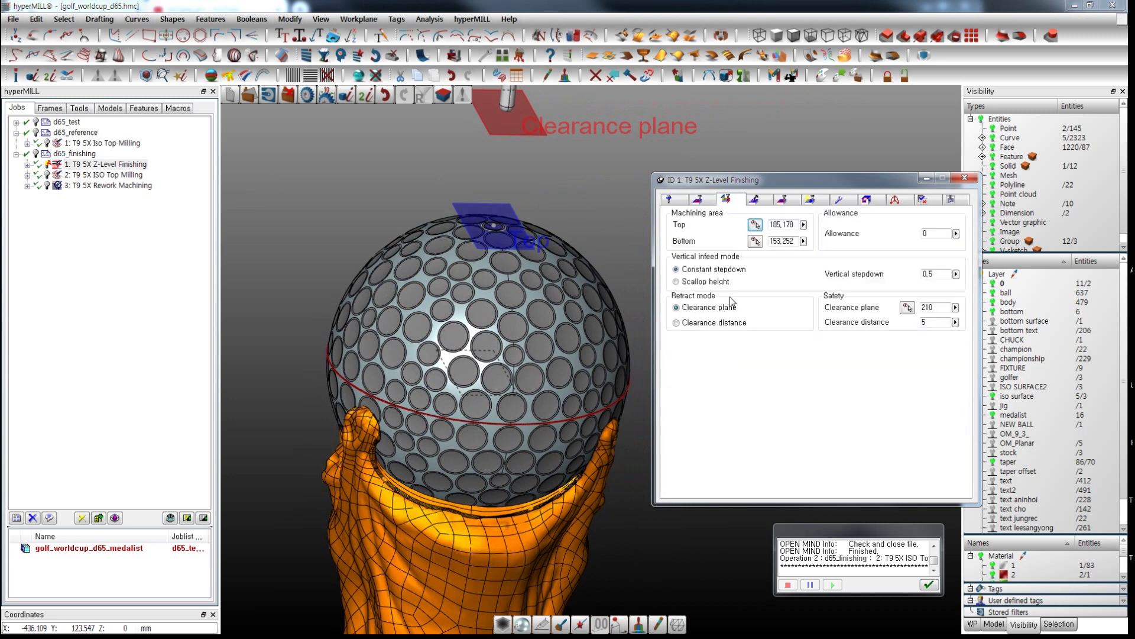
{"action": "left_click", "coordinate": [755, 201]}
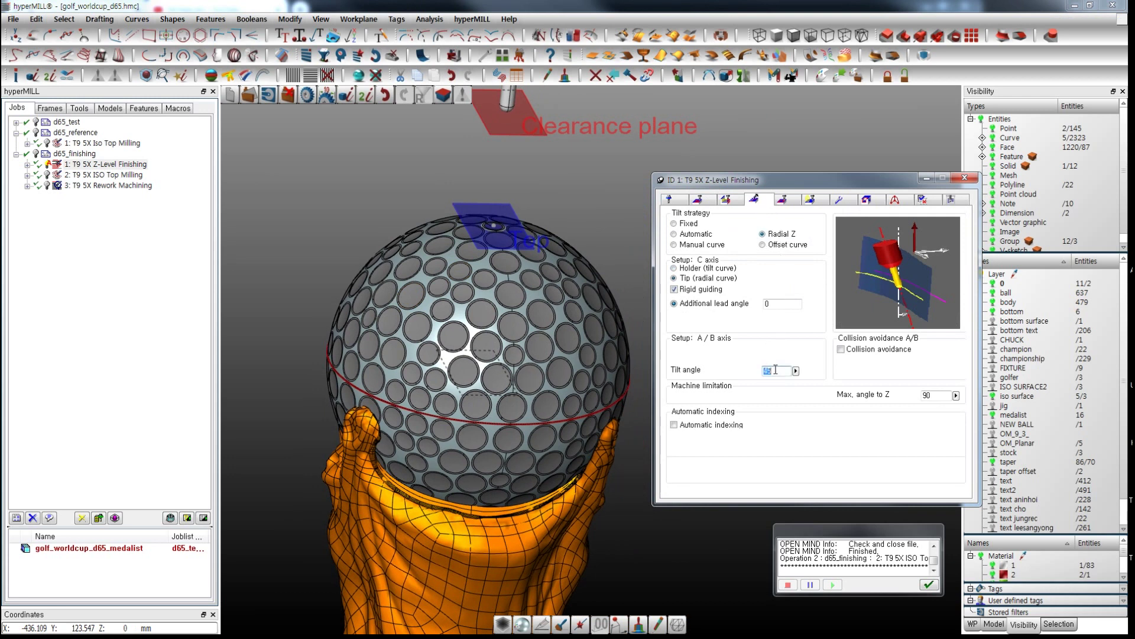
{"action": "left_click", "coordinate": [784, 200]}
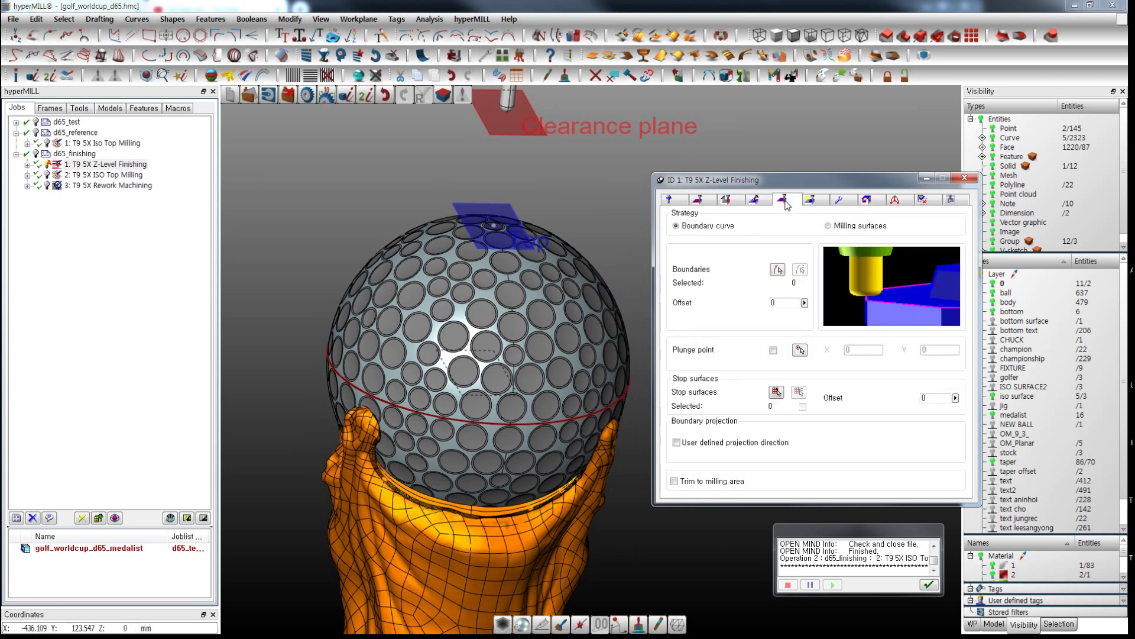
{"action": "left_click", "coordinate": [812, 200]}
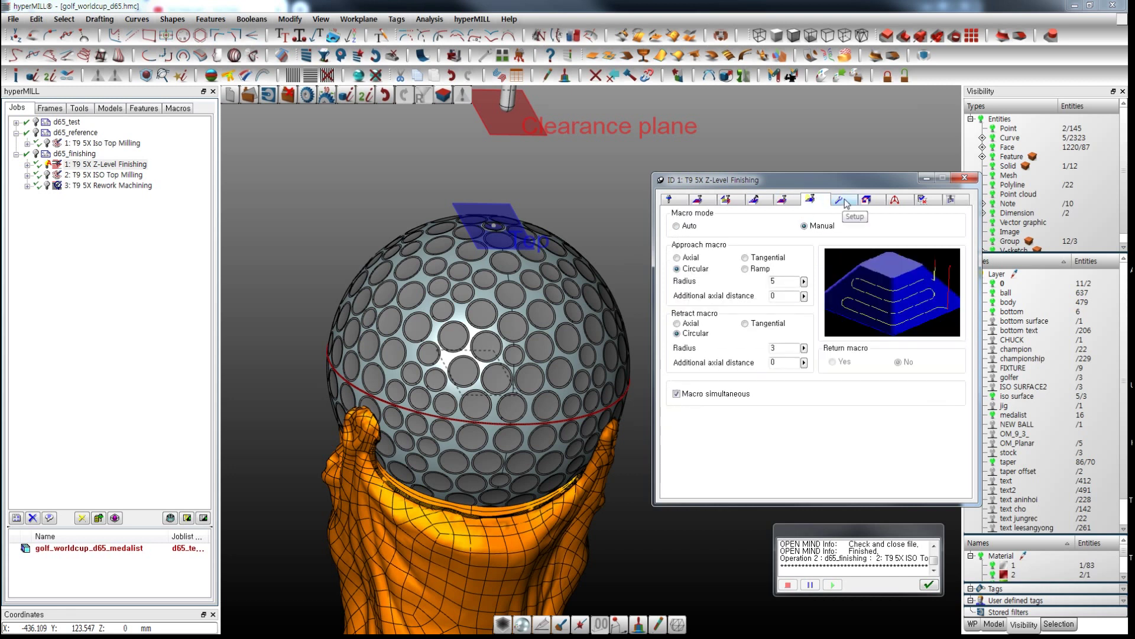
{"action": "left_click", "coordinate": [842, 200]}
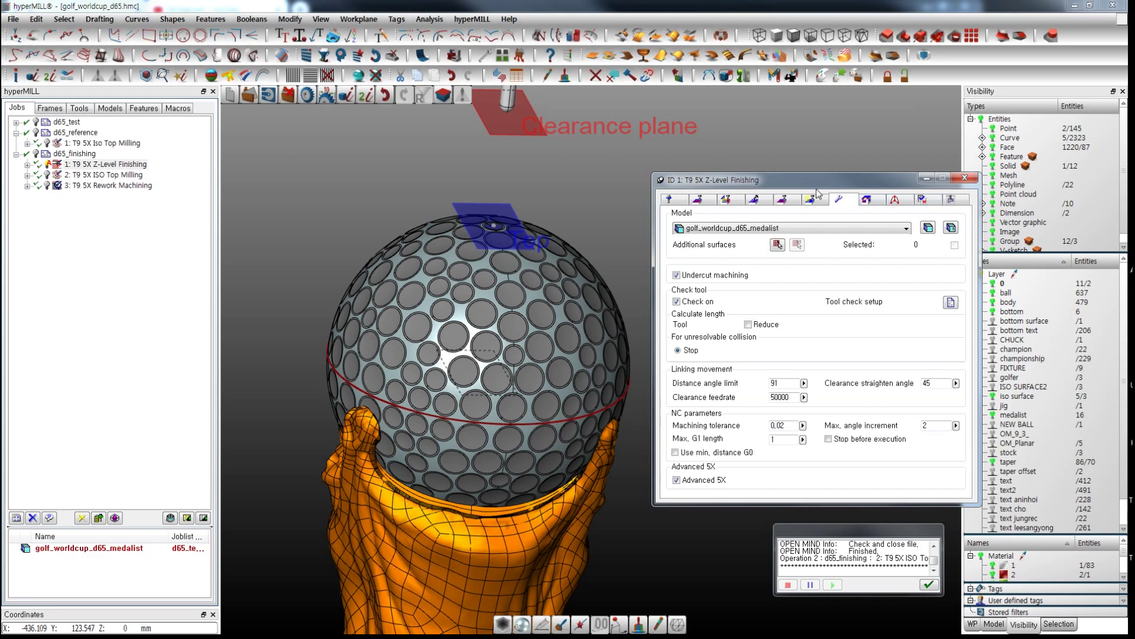
{"action": "left_click", "coordinate": [965, 179]}
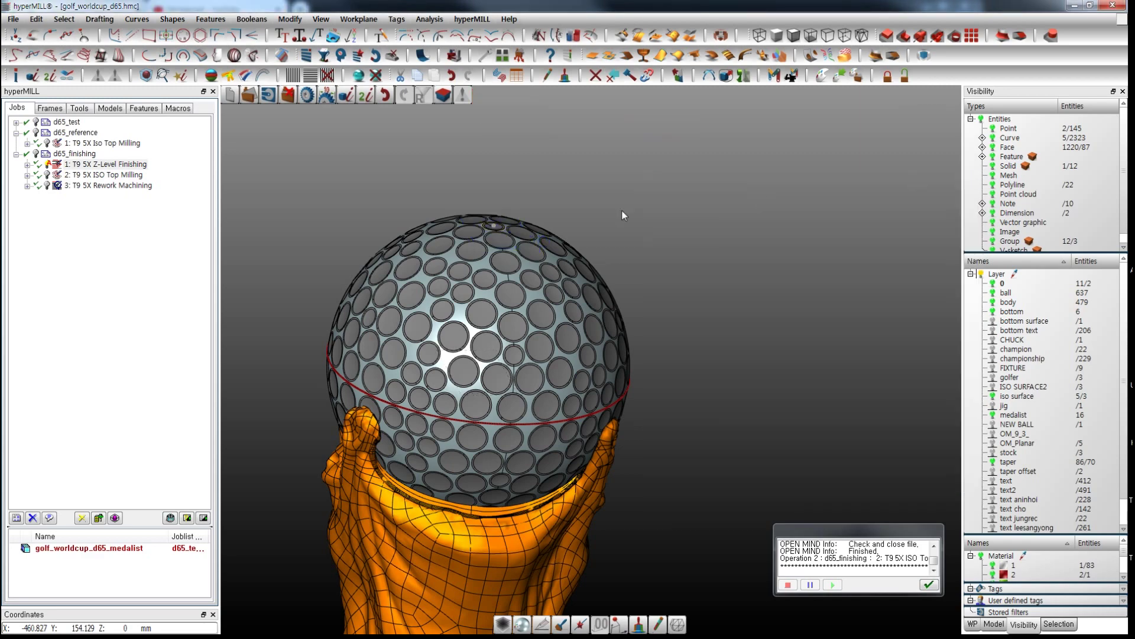
Step: Display the Z-Level Finishing toolpath on the ball and recheck the job's tilt strategy and vertical stepdown
{"action": "left_click", "coordinate": [47, 168]}
{"action": "middle_click_drag", "start_coordinate": [648, 321], "coordinate": [656, 348]}
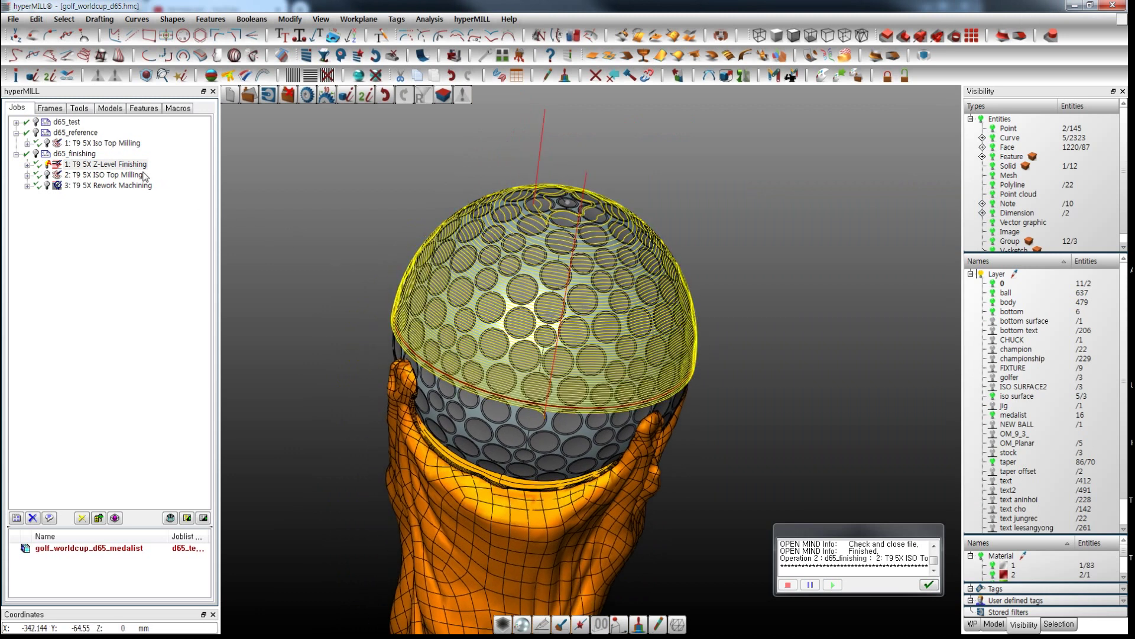
{"action": "double_click", "coordinate": [106, 164]}
{"action": "left_click", "coordinate": [755, 200]}
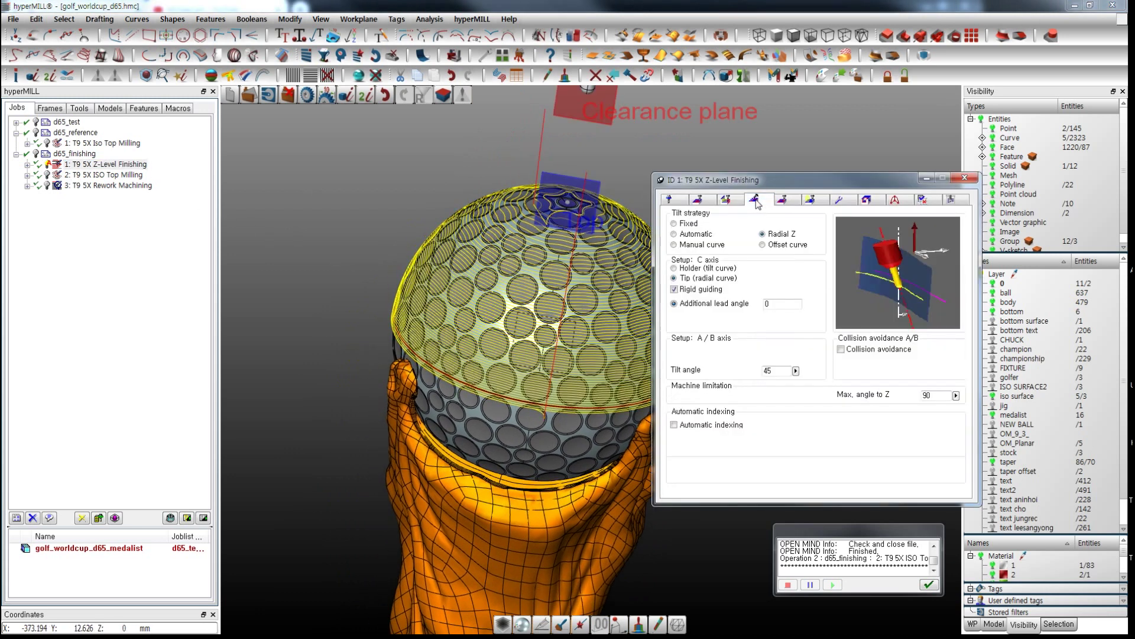
{"action": "left_click", "coordinate": [726, 200]}
{"action": "left_click", "coordinate": [941, 276]}
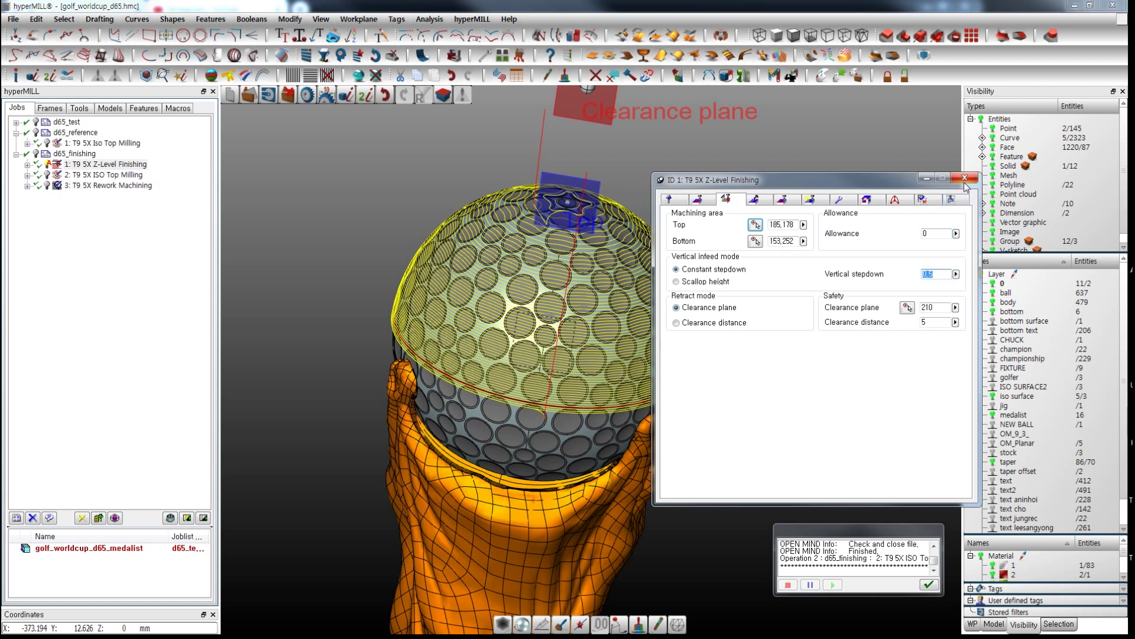
{"action": "left_click", "coordinate": [964, 179]}
Step: Examine the Z-Level Finishing toolpath from the front, checking its horizontal passes and the approach at the ball's crown
{"action": "middle_click_drag", "start_coordinate": [789, 292], "coordinate": [805, 299]}
{"action": "middle_click_drag", "start_coordinate": [780, 356], "coordinate": [744, 359]}
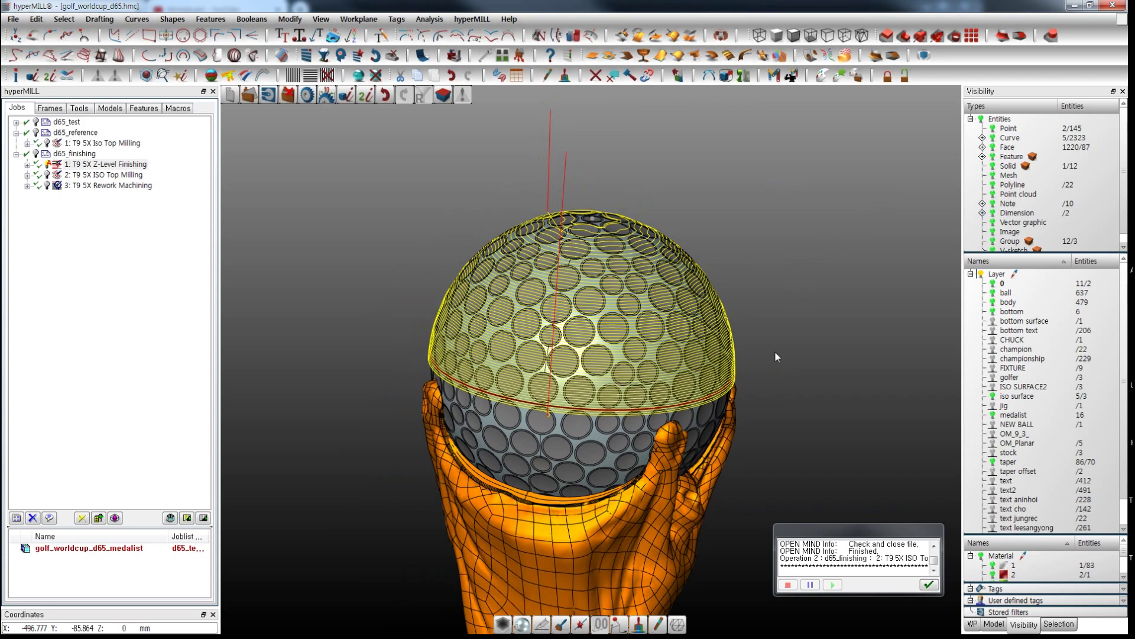
{"action": "key", "text": "t"}
{"action": "key", "text": "f"}
{"action": "middle_click_drag", "start_coordinate": [497, 334], "coordinate": [592, 338]}
{"action": "scroll", "coordinate": [535, 245], "scroll_direction": "up", "scroll_amount": 5}
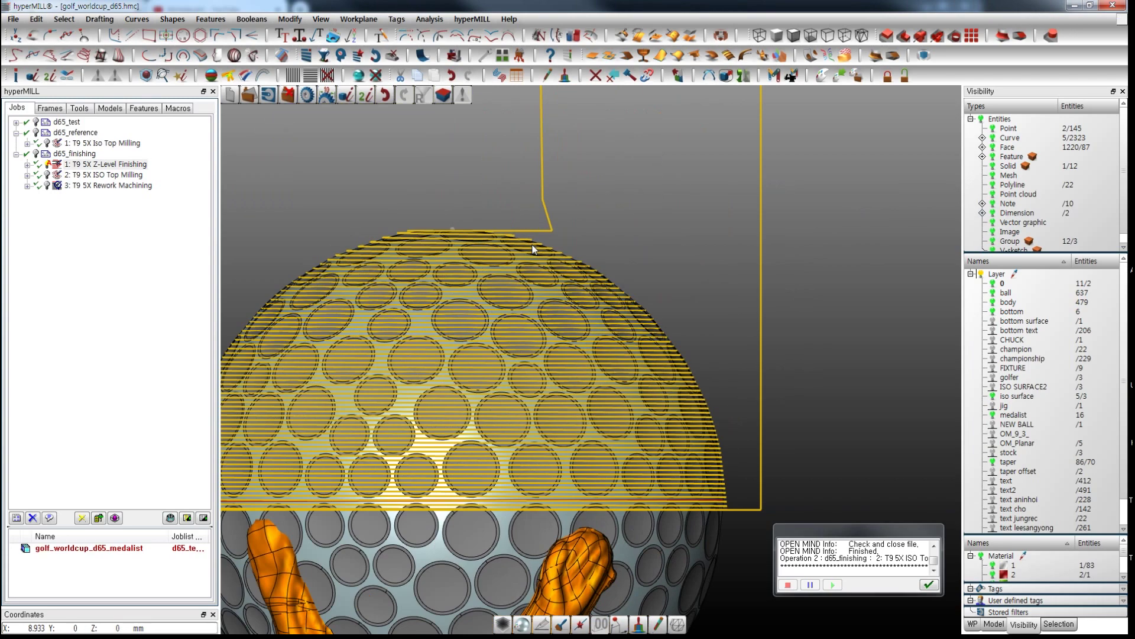
Step: Examine the Z-Level Finishing passes down to the ball's equator and clear the displayed toolpath
{"action": "scroll", "coordinate": [665, 261], "scroll_direction": "up", "scroll_amount": 5}
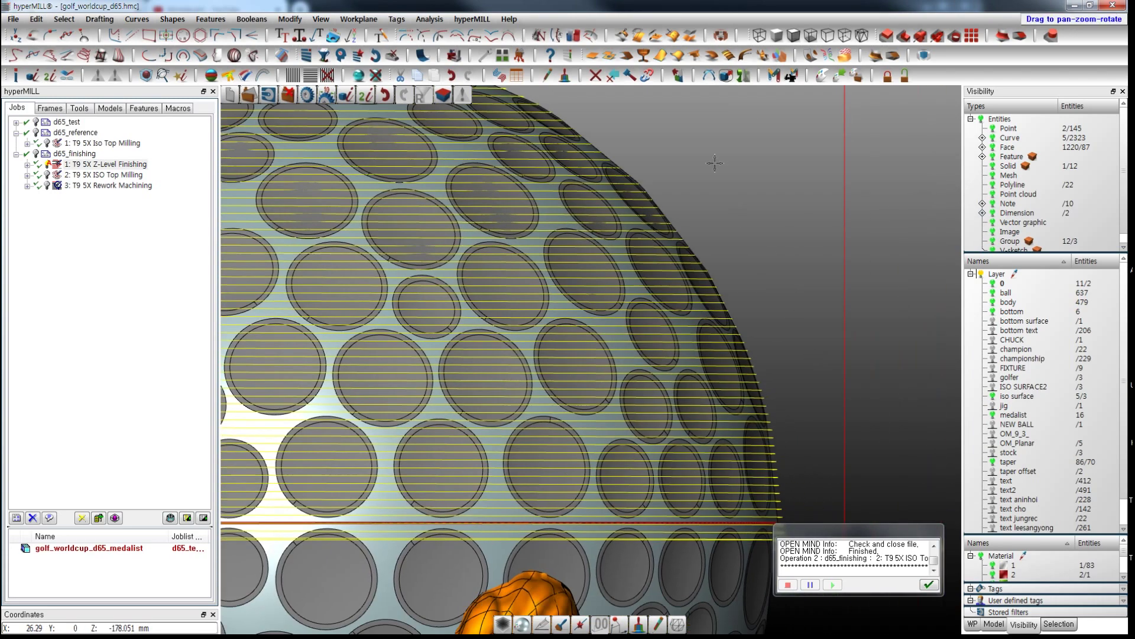
{"action": "scroll", "coordinate": [823, 447], "scroll_direction": "down", "scroll_amount": 4}
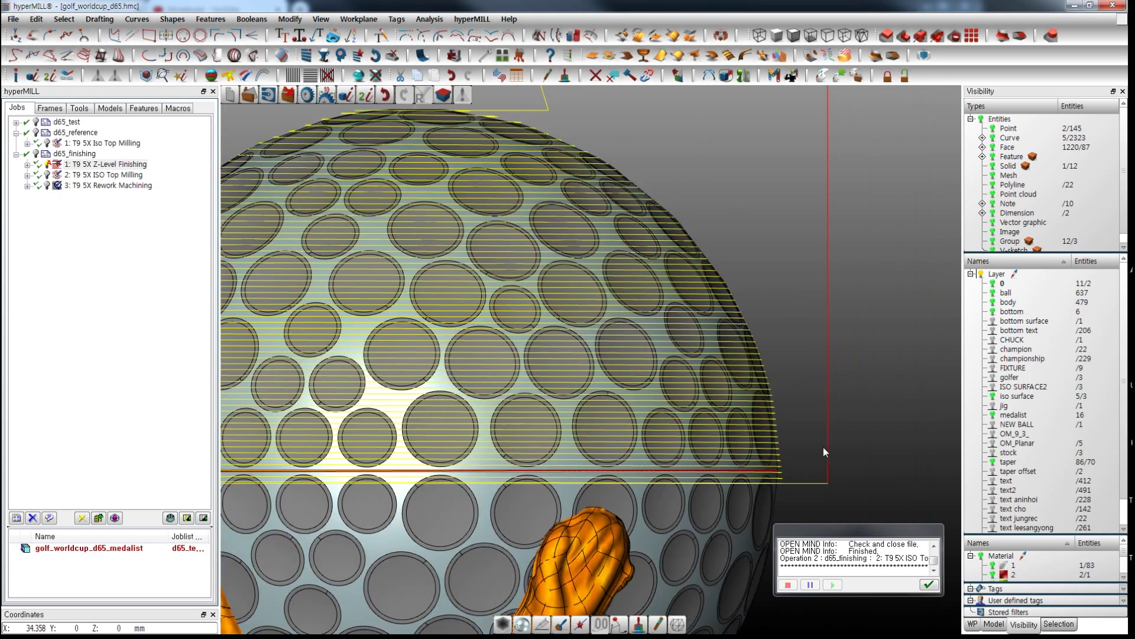
{"action": "middle_click_drag", "start_coordinate": [701, 346], "coordinate": [737, 459]}
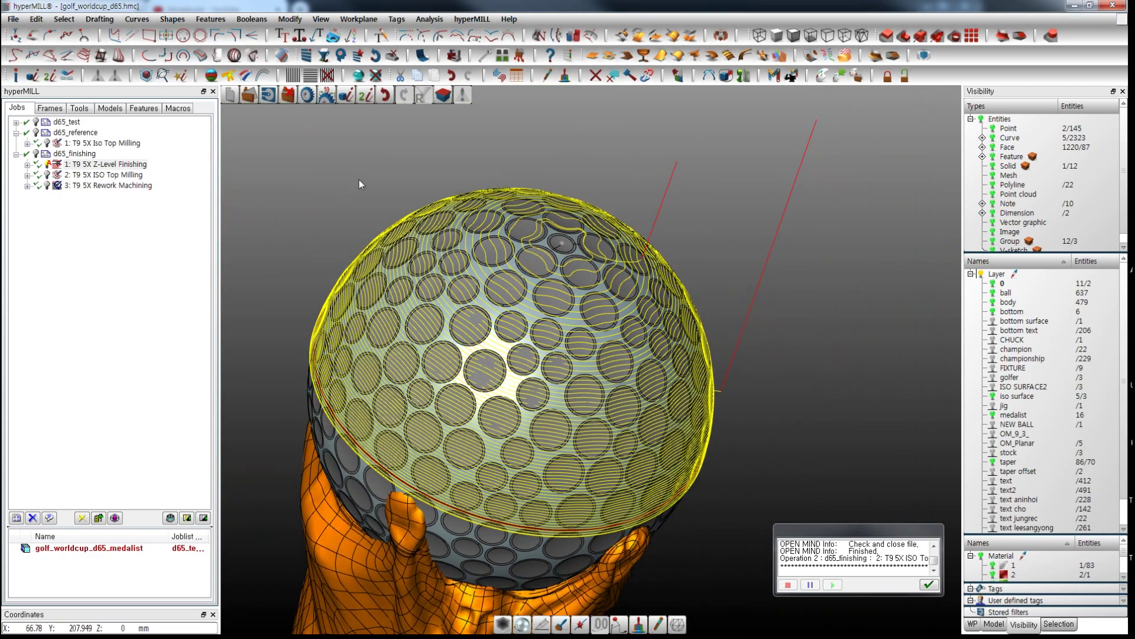
{"action": "left_click", "coordinate": [393, 57]}
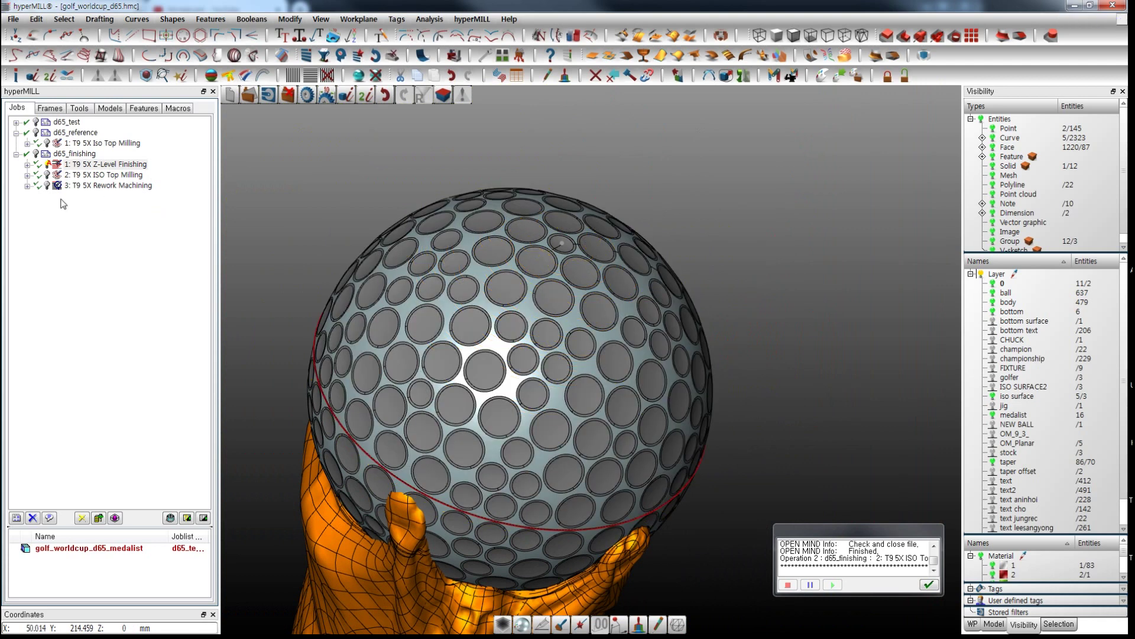
Step: Run the internal simulation of the Z-Level Finishing job on the ball, close it and clear the partial toolpath
{"action": "right_click", "coordinate": [92, 166]}
{"action": "left_click", "coordinate": [154, 367]}
{"action": "middle_click_drag", "start_coordinate": [520, 481], "coordinate": [480, 468]}
{"action": "left_click", "coordinate": [882, 296]}
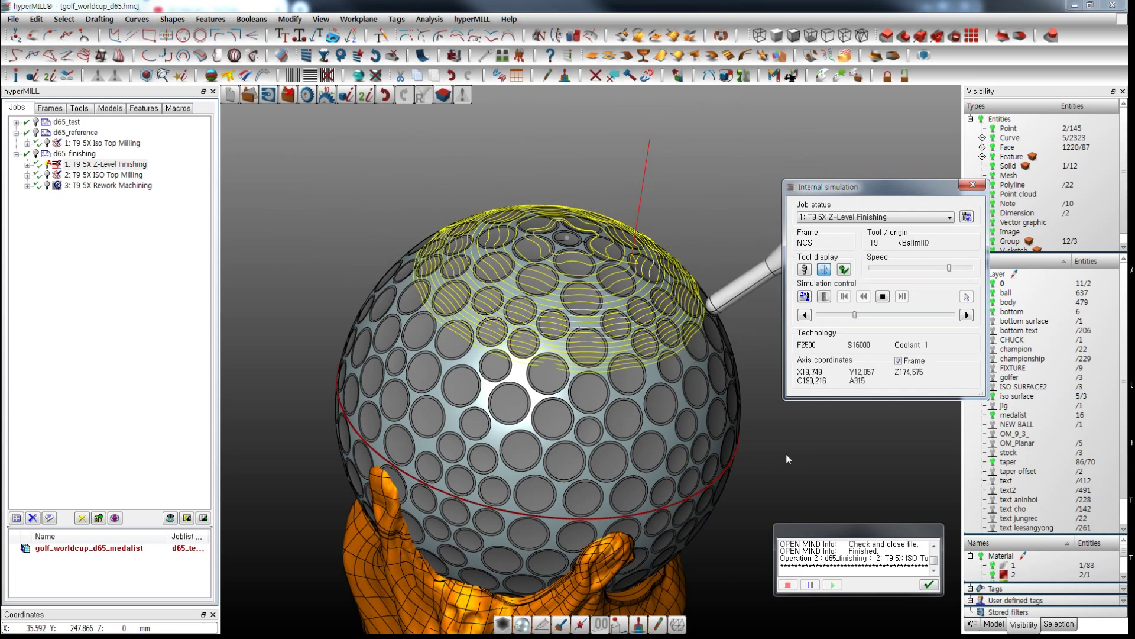
{"action": "left_click", "coordinate": [973, 184]}
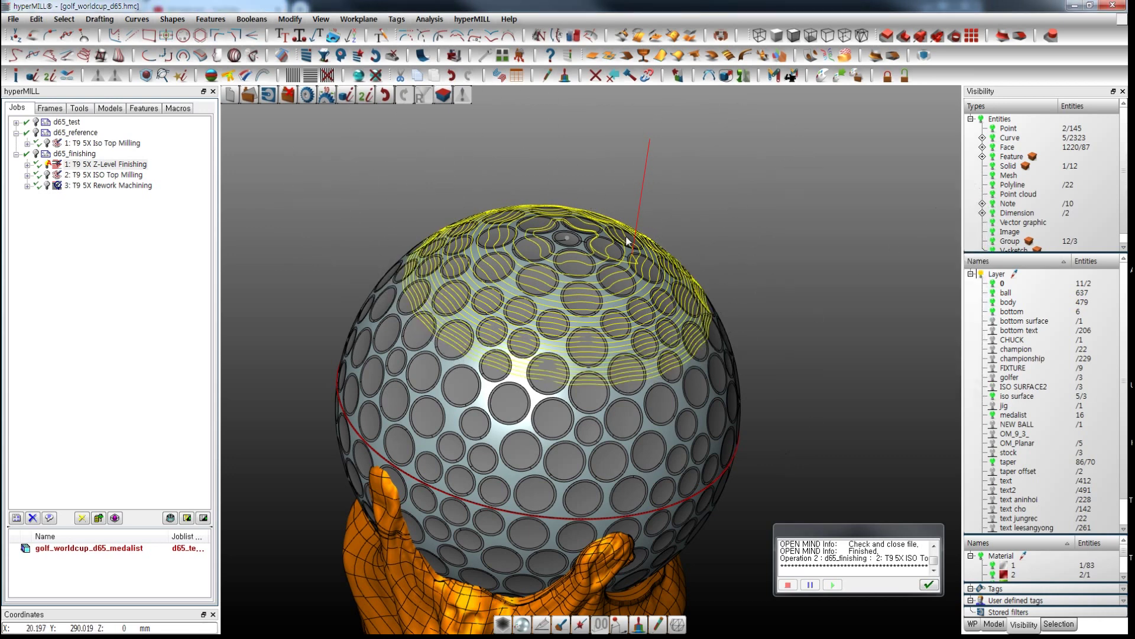
{"action": "right_click_drag", "start_coordinate": [748, 317], "coordinate": [699, 302]}
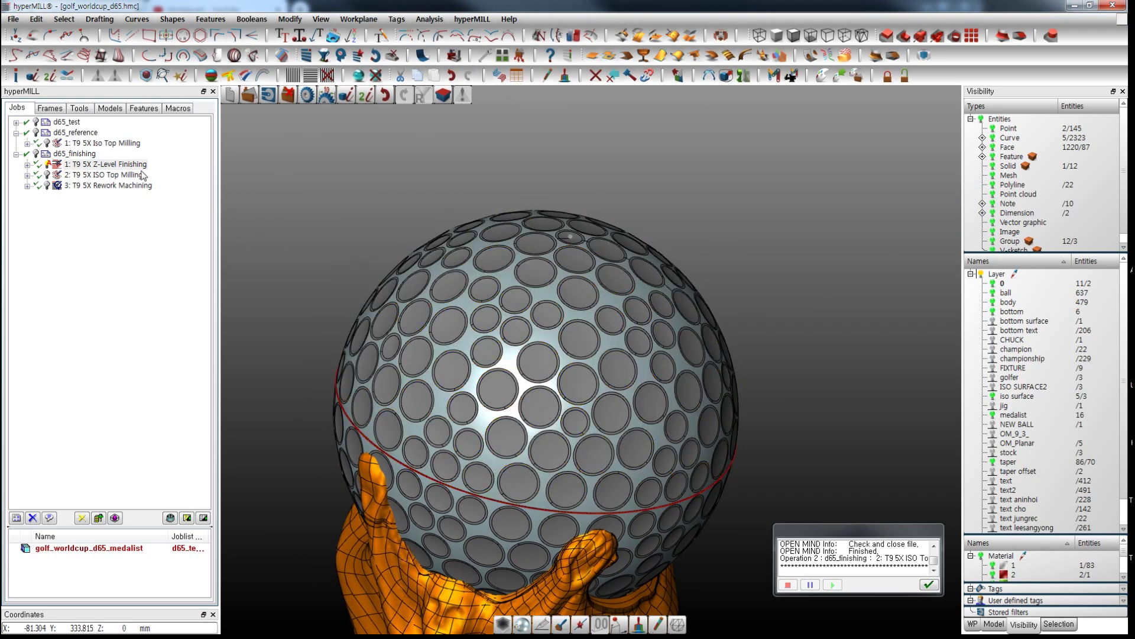
Step: Open the internal machine simulation for the Z-Level Finishing job, accepting d65_test as stock and golf_worldcup_d65_medalist as milling area
{"action": "right_click", "coordinate": [126, 172]}
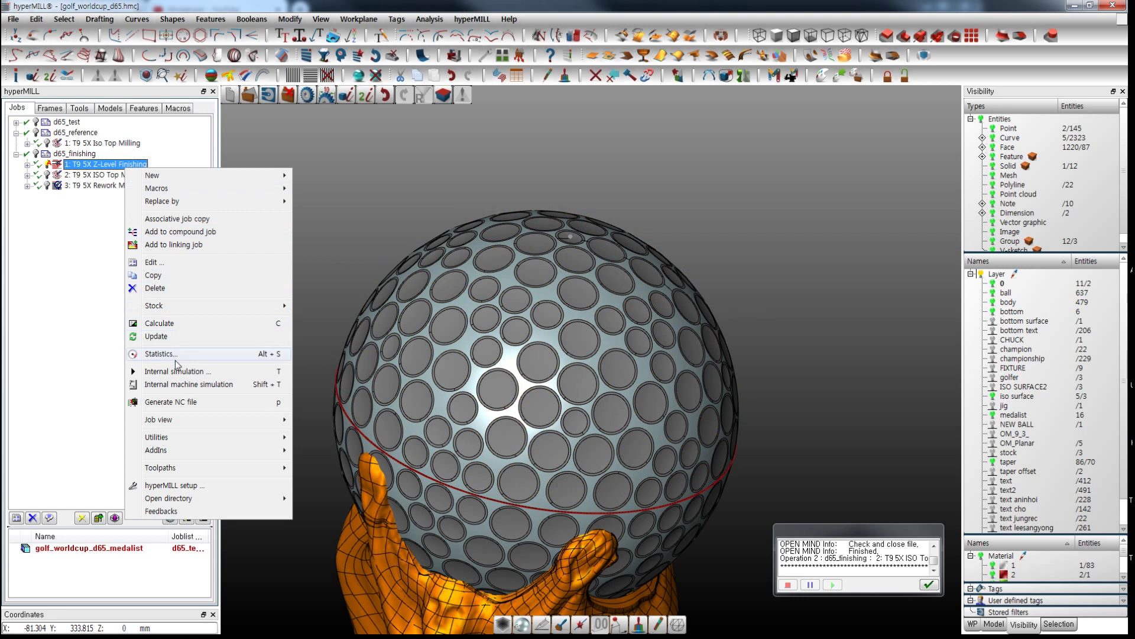
{"action": "left_click", "coordinate": [187, 385]}
{"action": "right_click_drag", "start_coordinate": [570, 355], "coordinate": [508, 349]}
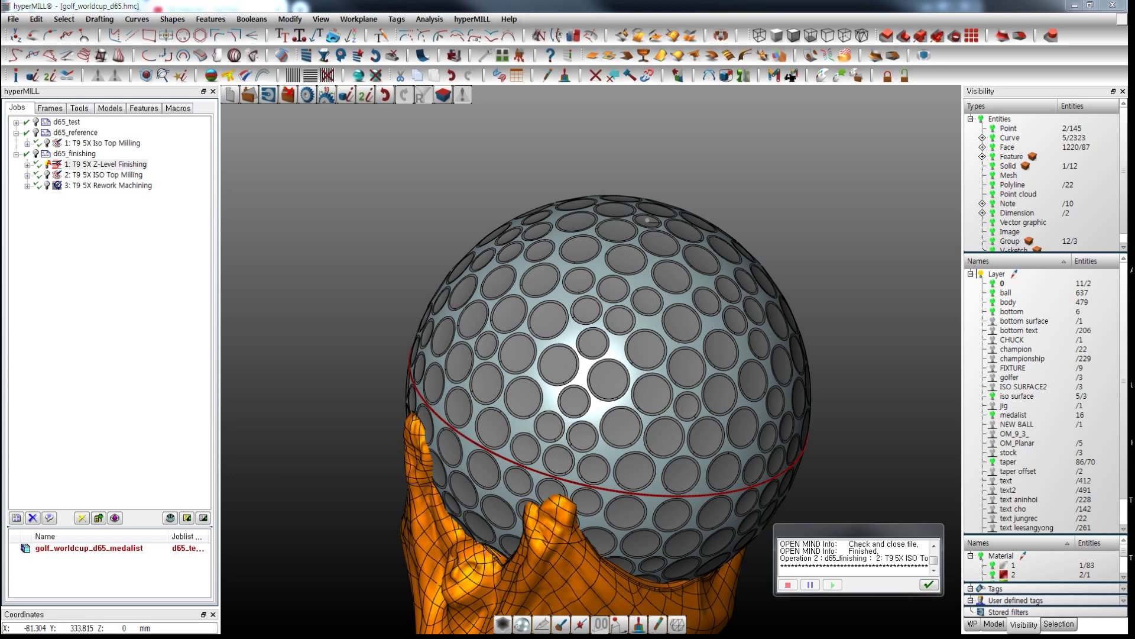
{"action": "right_click", "coordinate": [141, 167]}
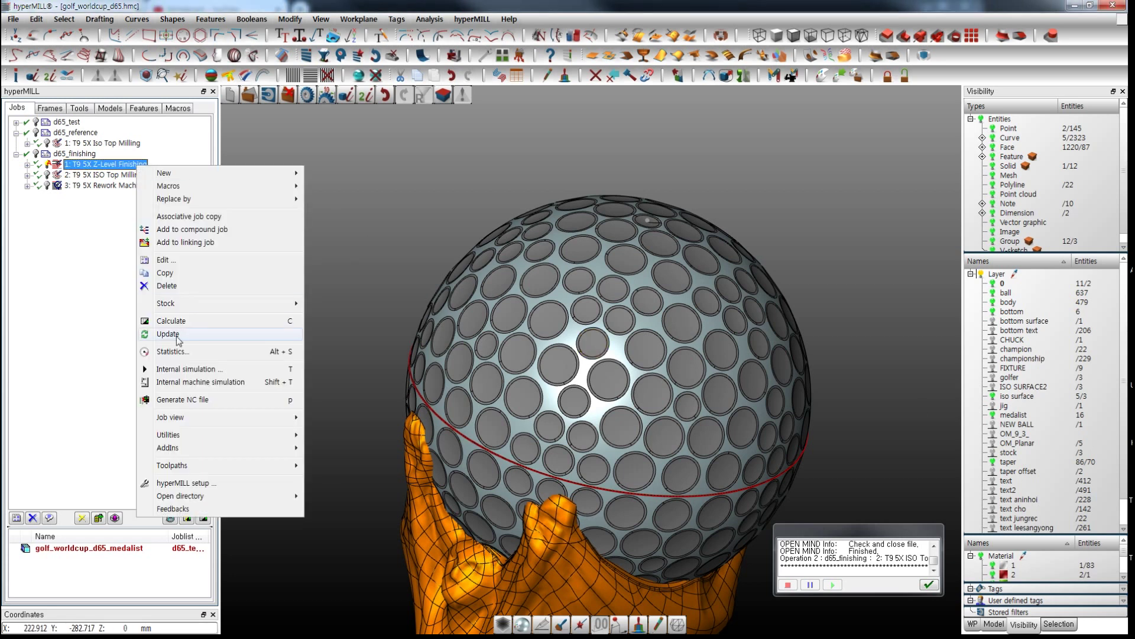
{"action": "left_click", "coordinate": [192, 383]}
{"action": "middle_click_drag", "start_coordinate": [584, 239], "coordinate": [515, 251]}
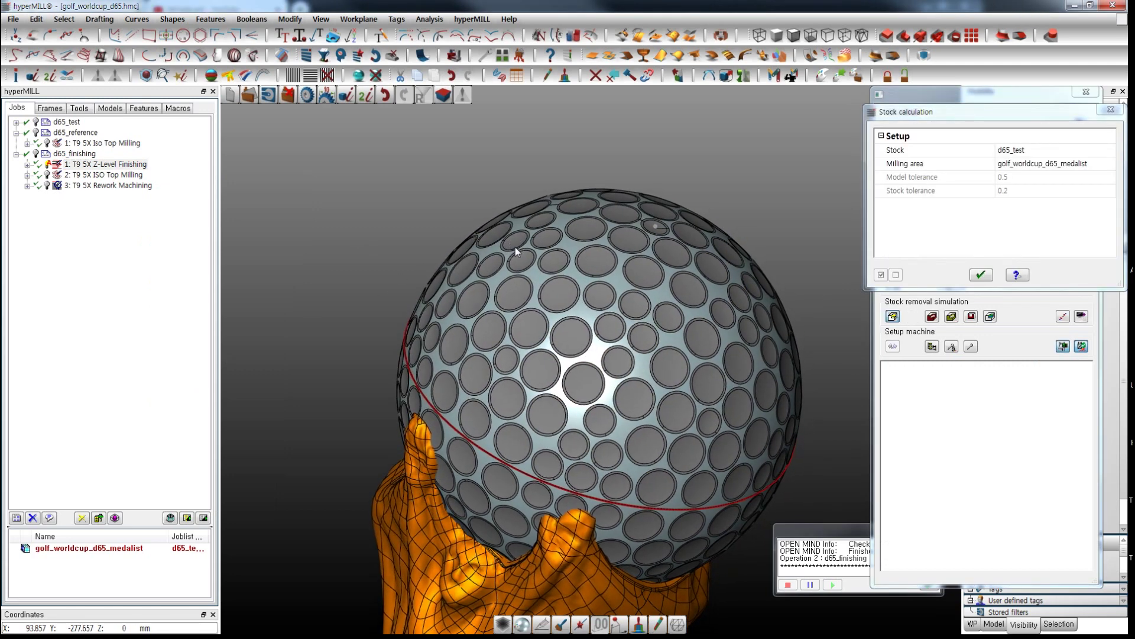
{"action": "left_click", "coordinate": [982, 275]}
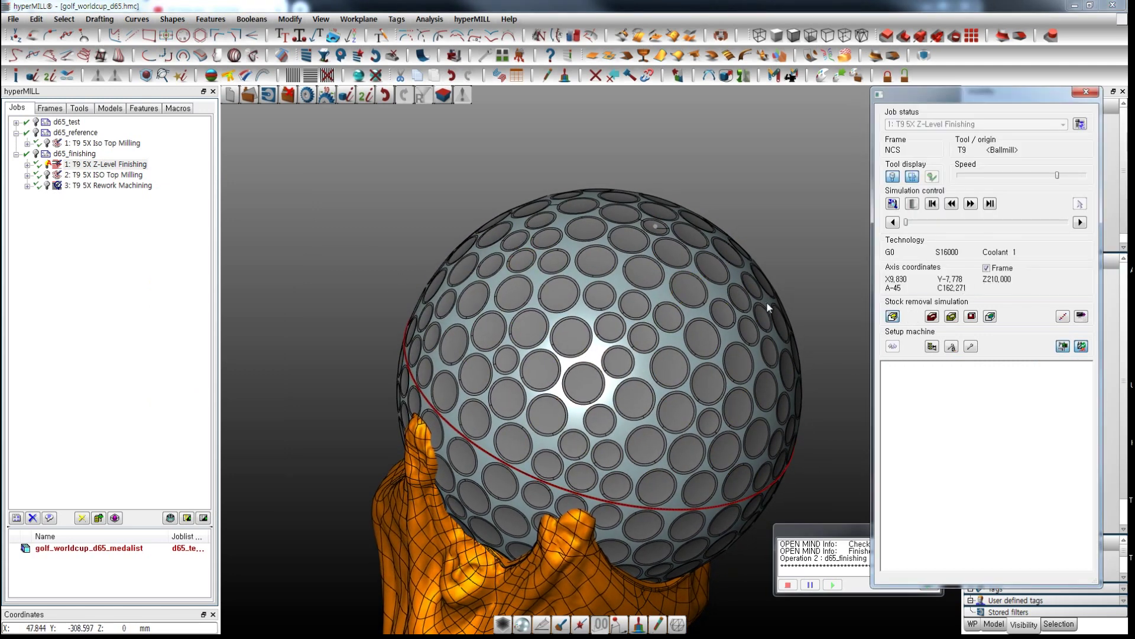
Step: Frame the clamped trophy and tool in the machine view and start the machining simulation at a reduced speed
{"action": "middle_click_drag", "start_coordinate": [650, 336], "coordinate": [651, 335]}
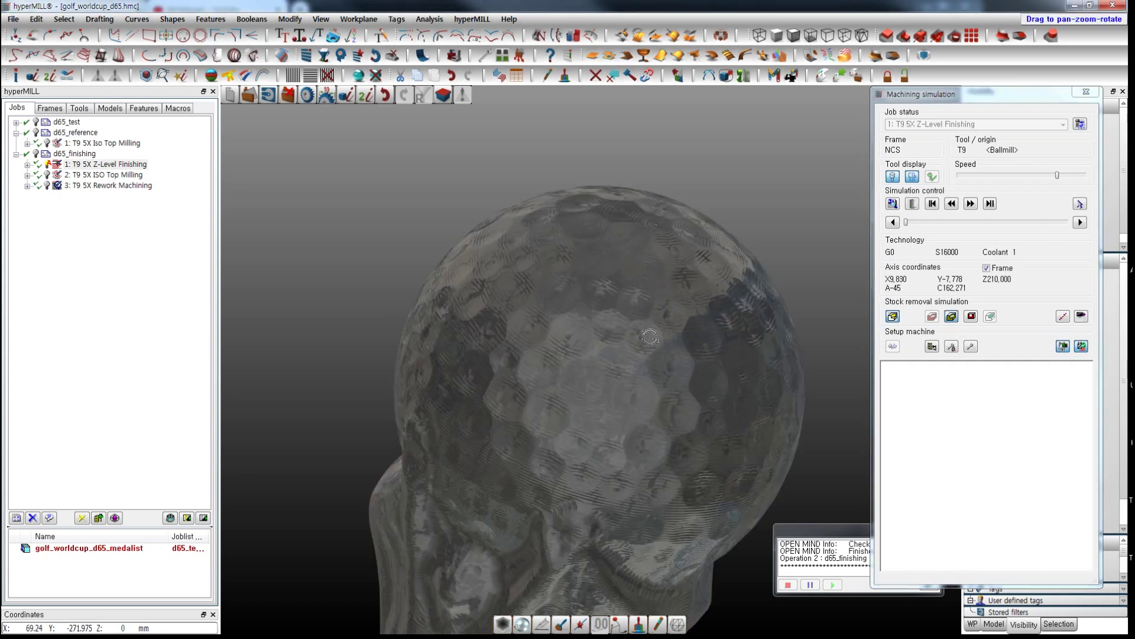
{"action": "scroll", "coordinate": [573, 288], "scroll_direction": "down", "scroll_amount": 6}
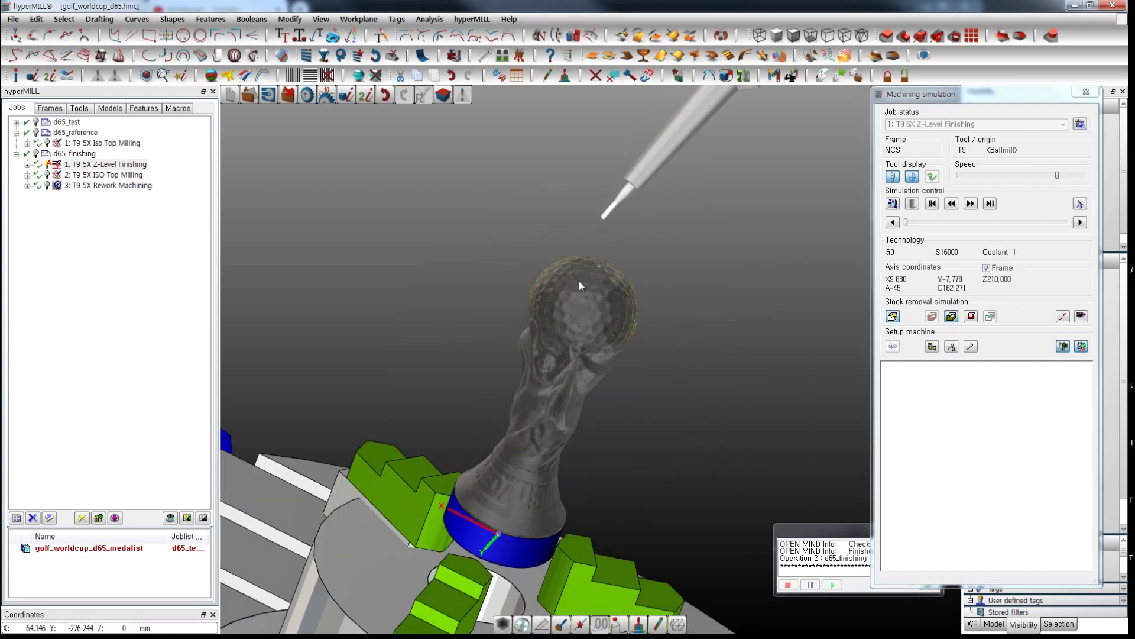
{"action": "scroll", "coordinate": [579, 282], "scroll_direction": "down", "scroll_amount": 8}
{"action": "middle_click_drag", "start_coordinate": [592, 341], "coordinate": [637, 287]}
{"action": "scroll", "coordinate": [585, 291], "scroll_direction": "up", "scroll_amount": 5}
{"action": "scroll", "coordinate": [636, 287], "scroll_direction": "up", "scroll_amount": 3}
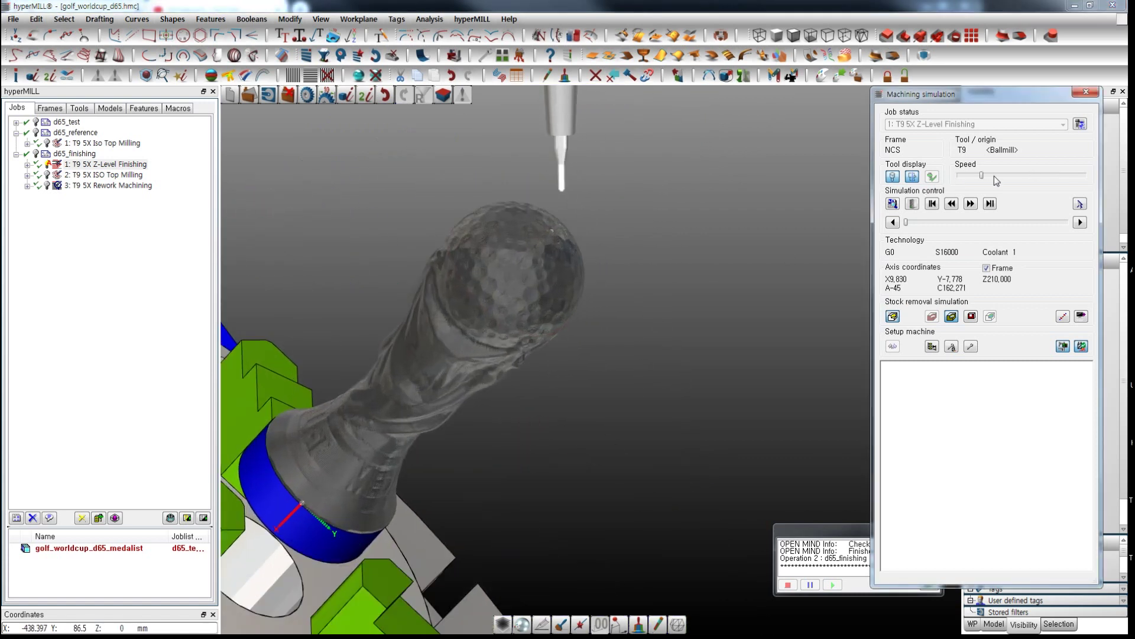
{"action": "left_click", "coordinate": [970, 204]}
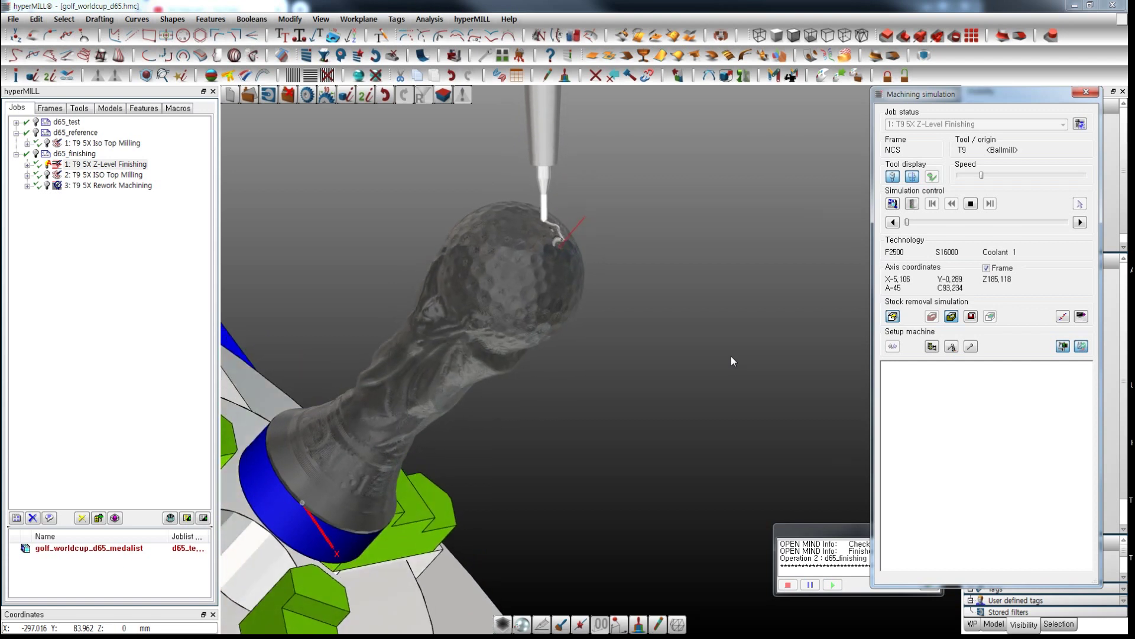
Step: Speed up the running simulation, hide its toolpaths, and widen the simulation window with the NC blocks listed
{"action": "left_click", "coordinate": [987, 175]}
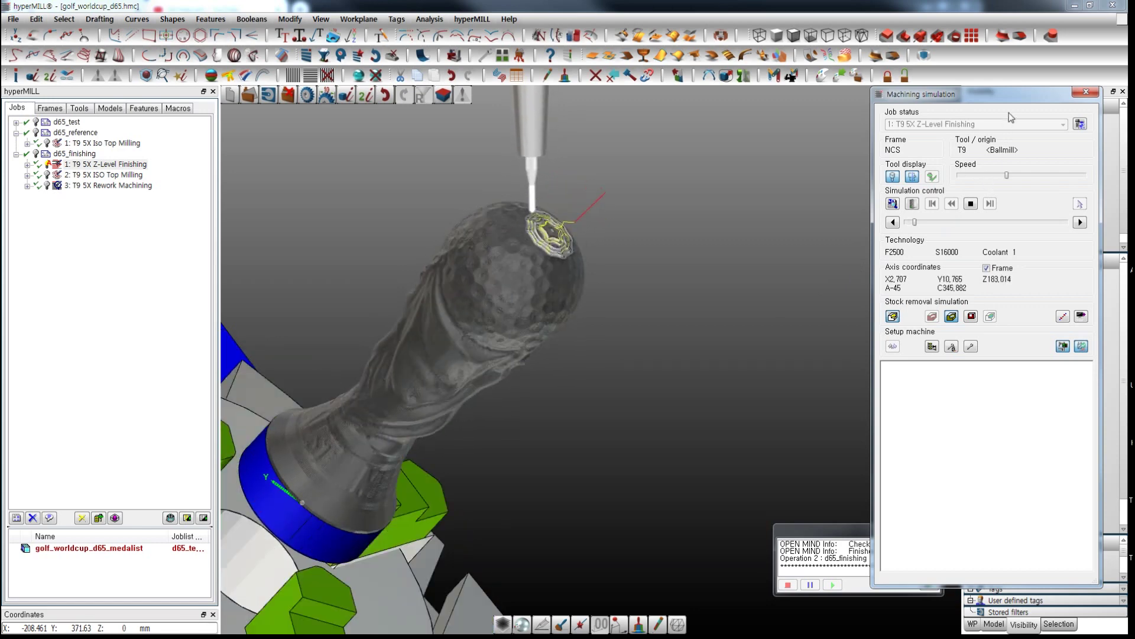
{"action": "right_click", "coordinate": [978, 95]}
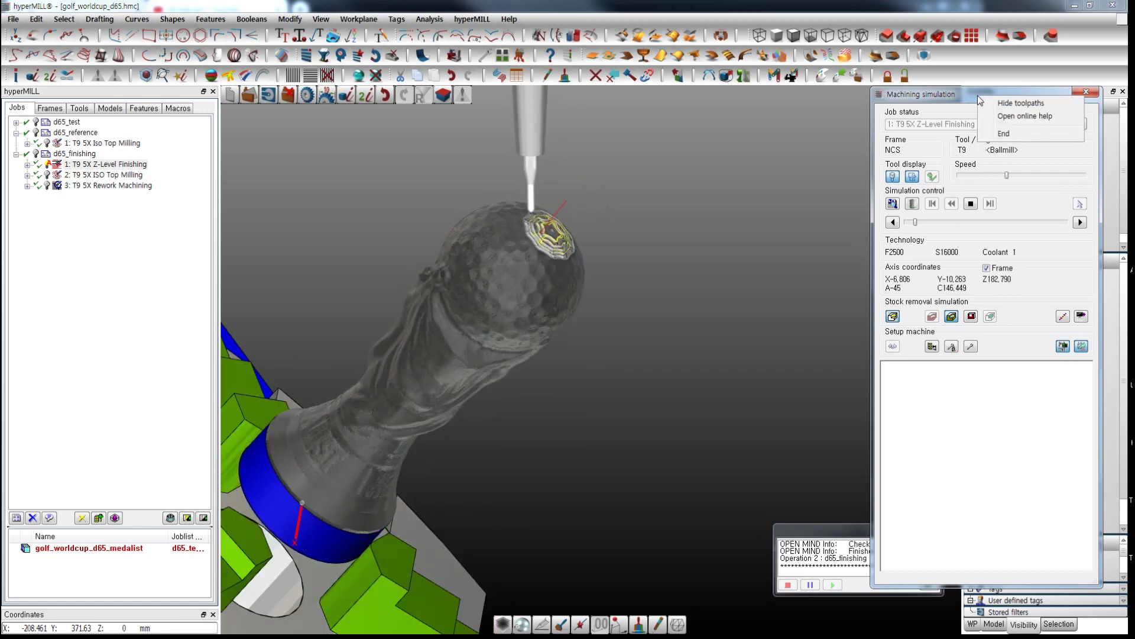
{"action": "left_click", "coordinate": [1014, 104]}
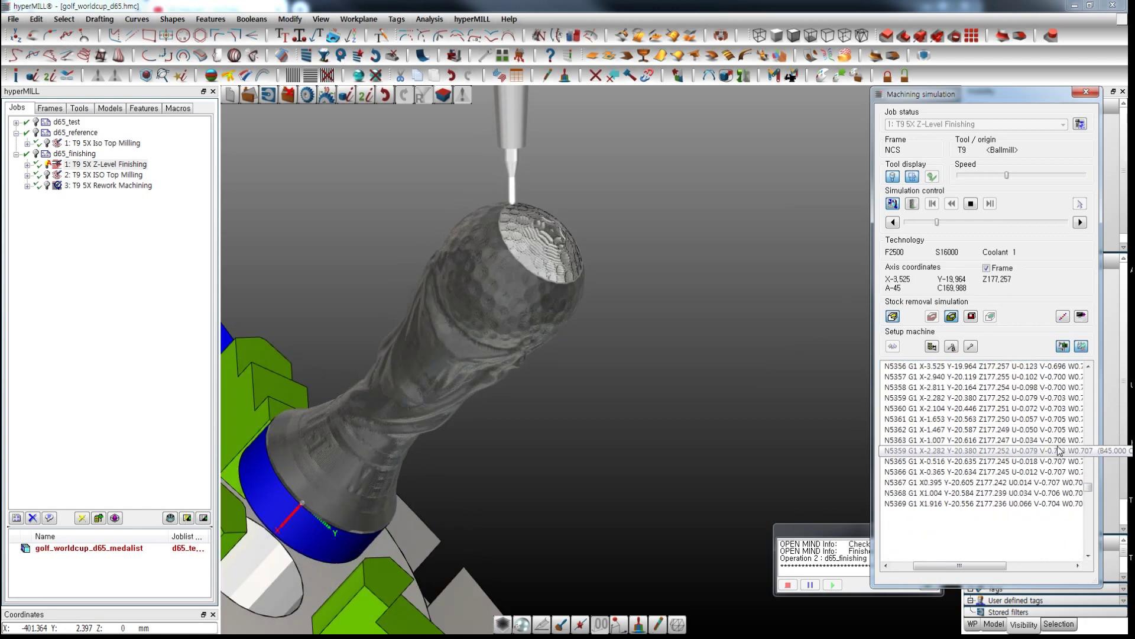
{"action": "left_click_drag", "start_coordinate": [871, 357], "coordinate": [819, 356]}
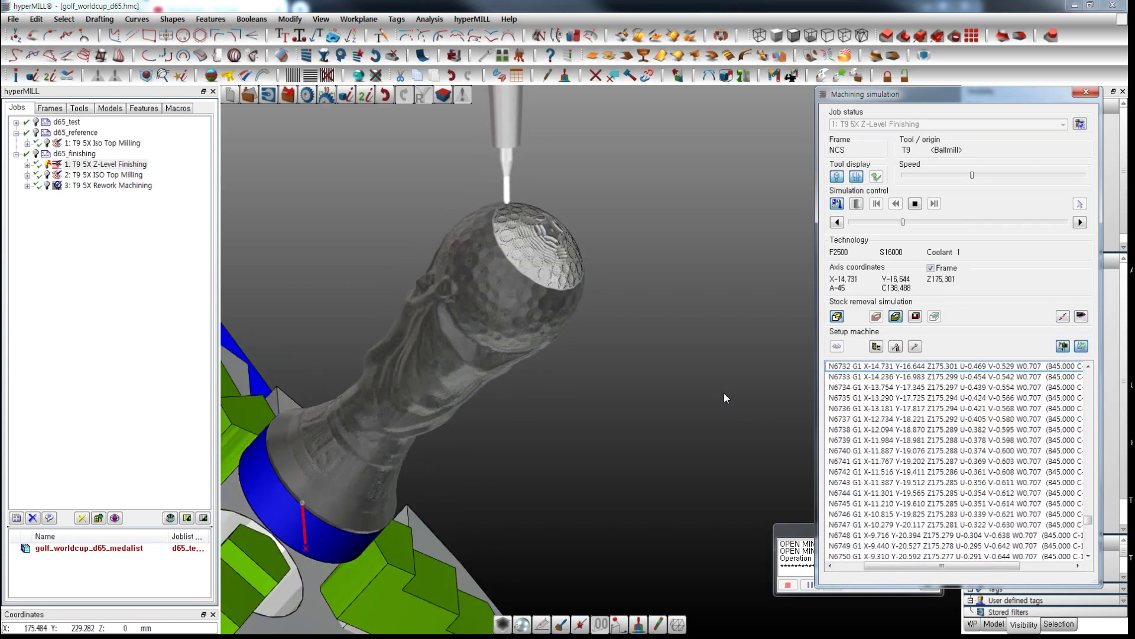
Step: Raise the simulation speed in stages, run the Z-Level Finishing job to its end and accept the collision check results
{"action": "left_click", "coordinate": [989, 175]}
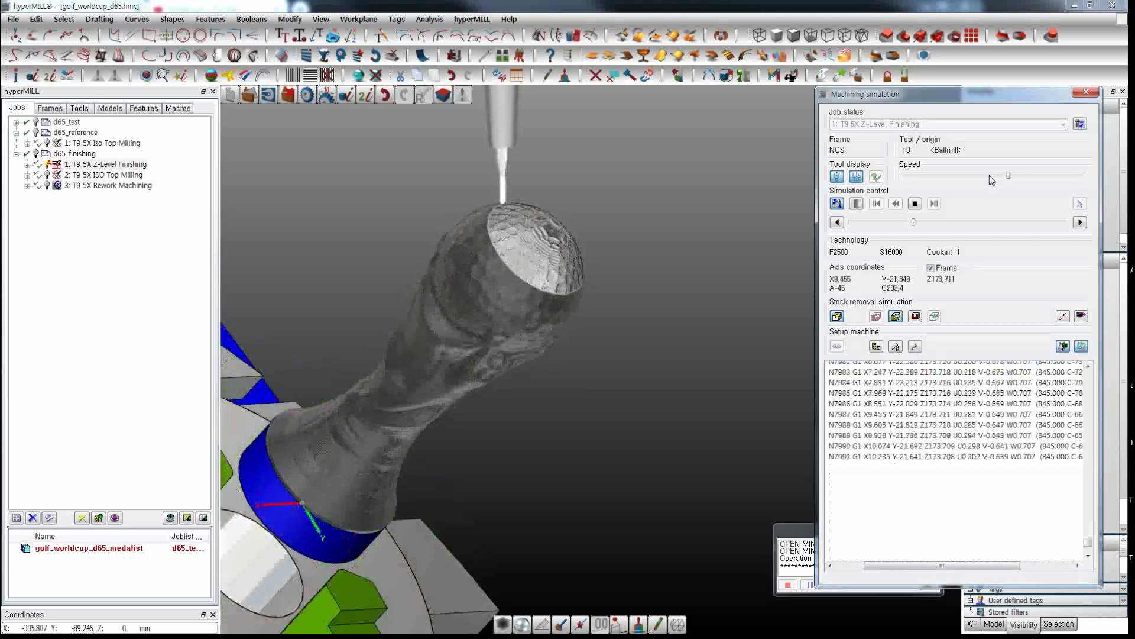
{"action": "left_click", "coordinate": [1049, 176]}
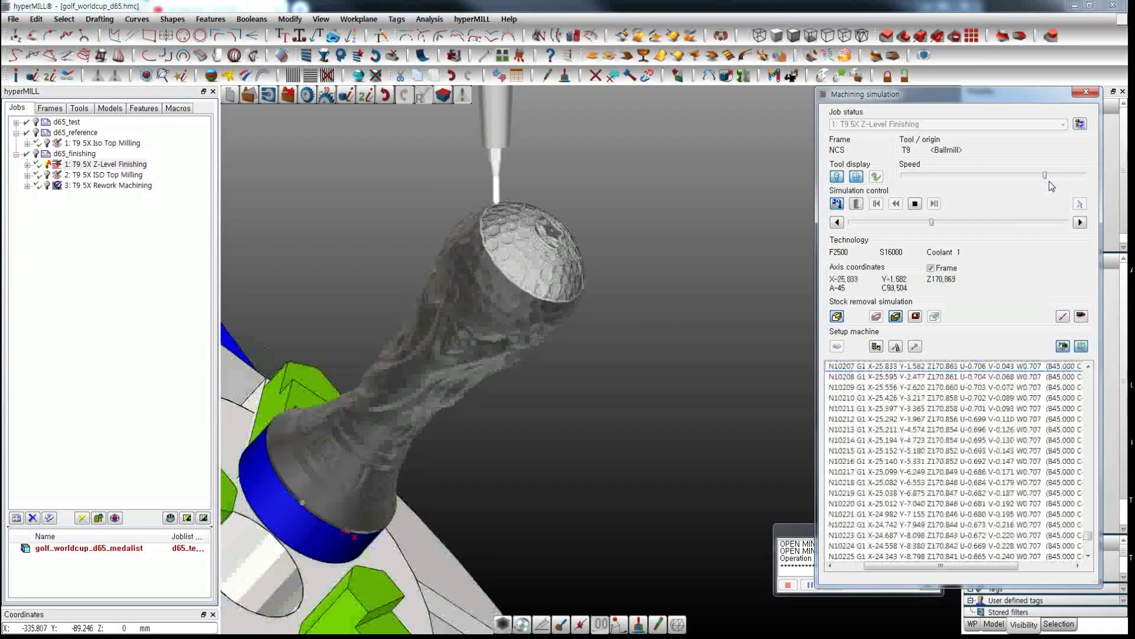
{"action": "left_click", "coordinate": [1068, 176]}
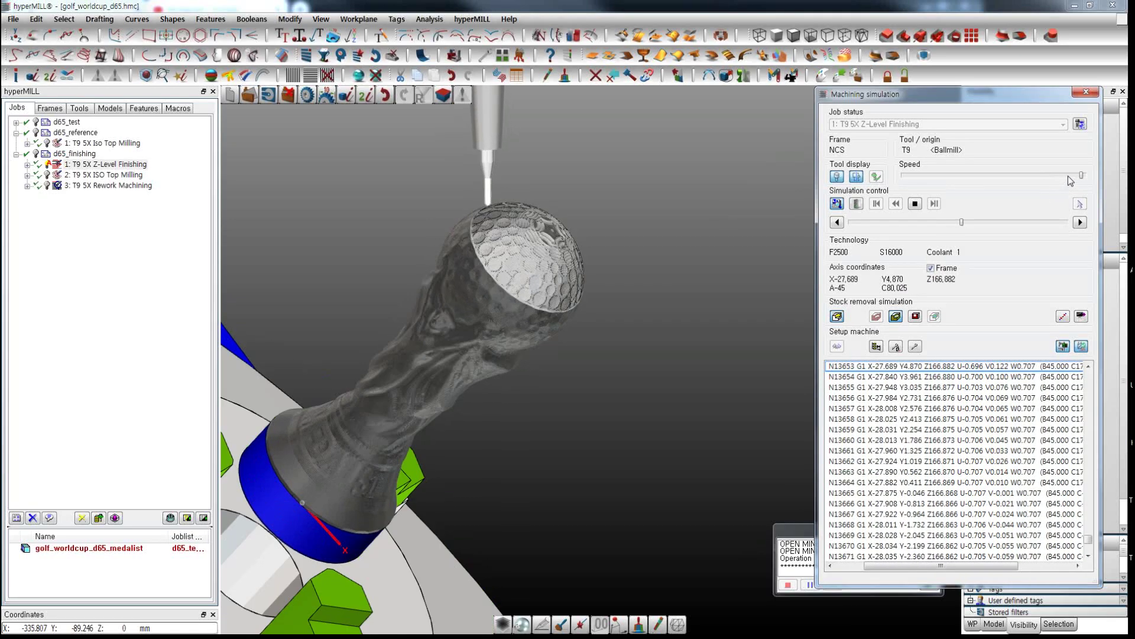
{"action": "left_click", "coordinate": [1063, 176]}
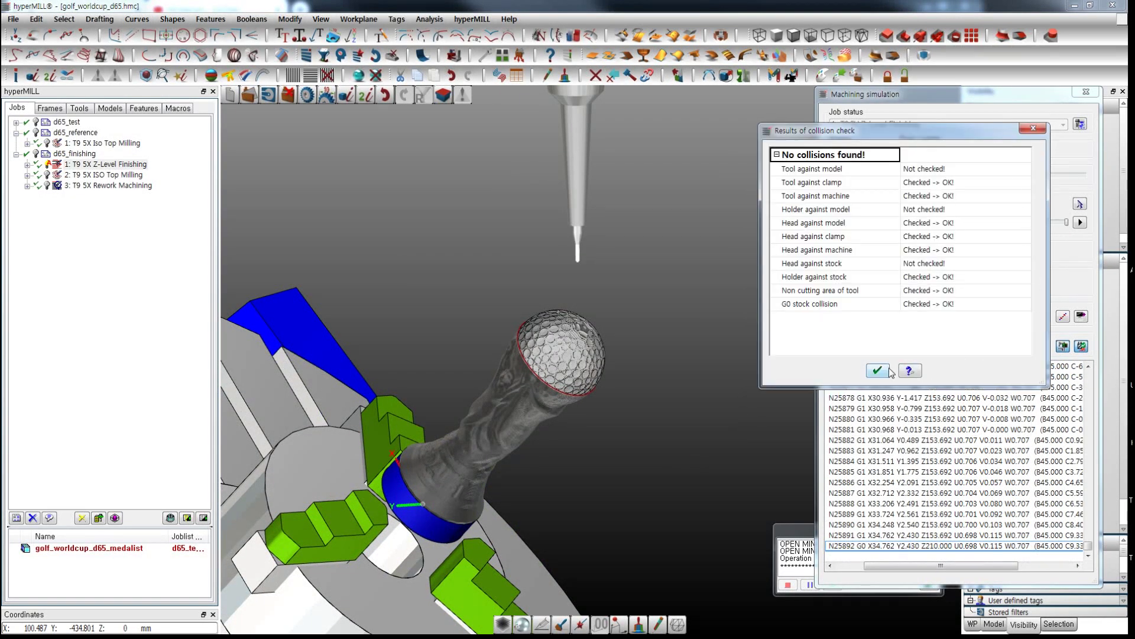
{"action": "left_click", "coordinate": [878, 371]}
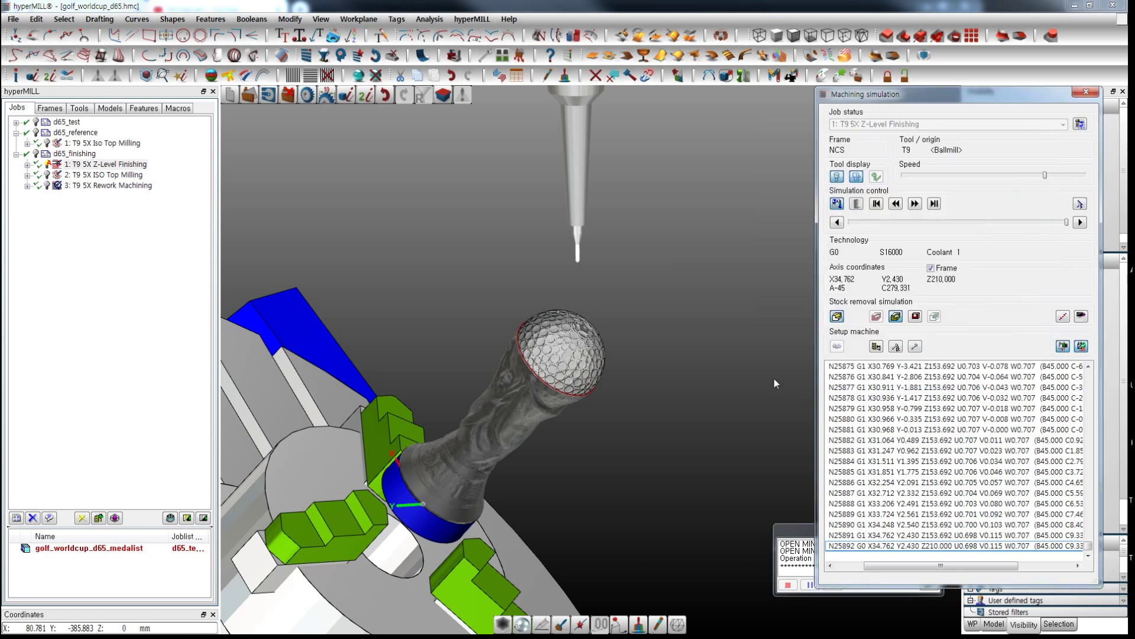
Step: Inspect the step marks around the simulated ball's crown and check them against the Z-Level Finishing job's vertical stepdown
{"action": "mouse_move", "coordinate": [678, 376]}
{"action": "middle_mouse_down"}
{"action": "mouse_move", "coordinate": [664, 382]}
{"action": "mouse_move", "coordinate": [675, 382]}
{"action": "middle_mouse_up"}
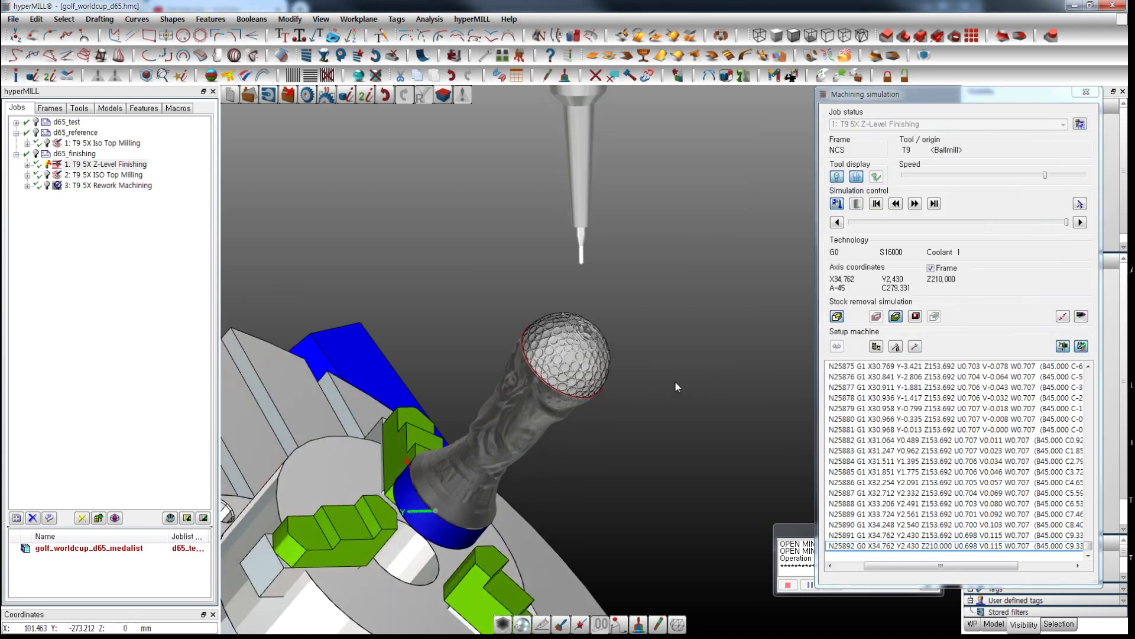
{"action": "scroll", "coordinate": [676, 382], "scroll_direction": "up", "scroll_amount": 10}
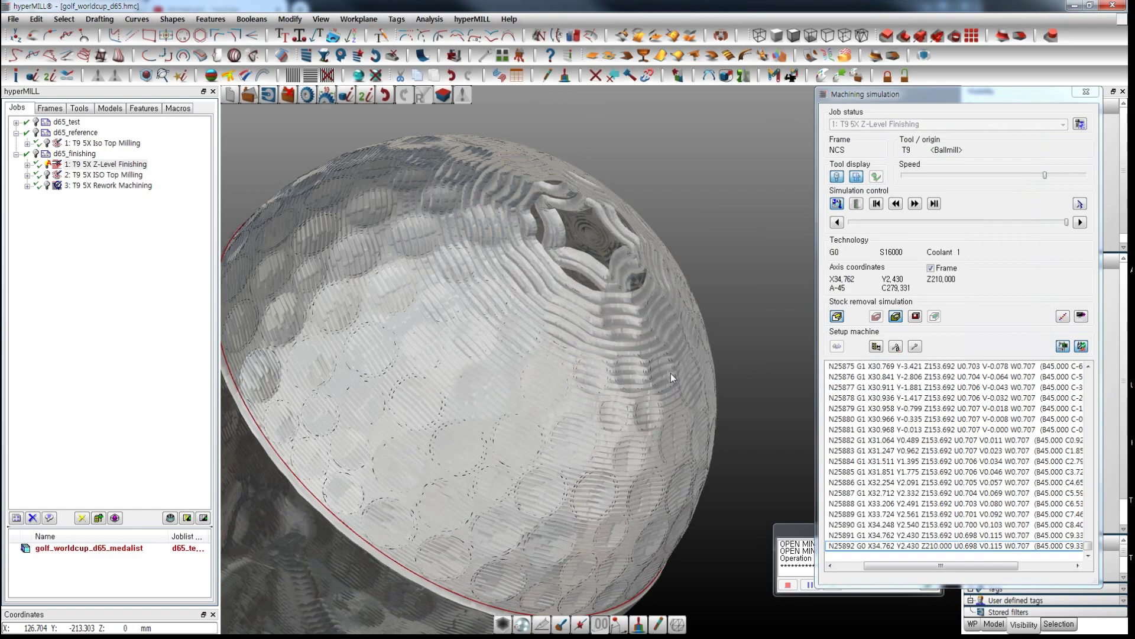
{"action": "middle_click_drag", "start_coordinate": [634, 388], "coordinate": [570, 400]}
{"action": "middle_click_drag", "start_coordinate": [628, 367], "coordinate": [651, 379]}
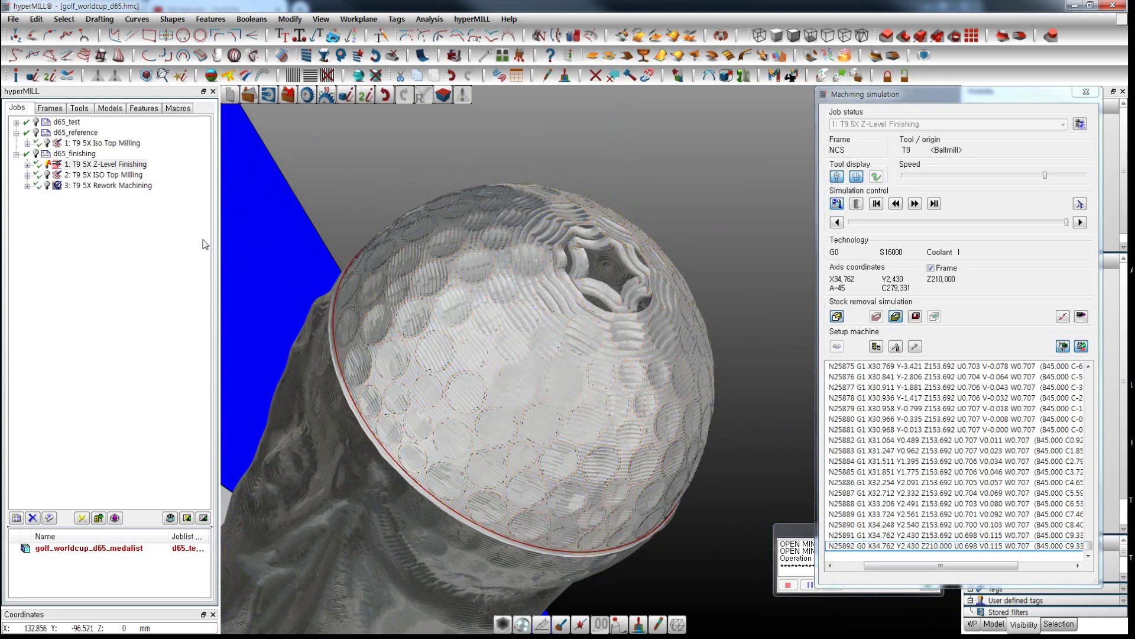
{"action": "double_click", "coordinate": [142, 165]}
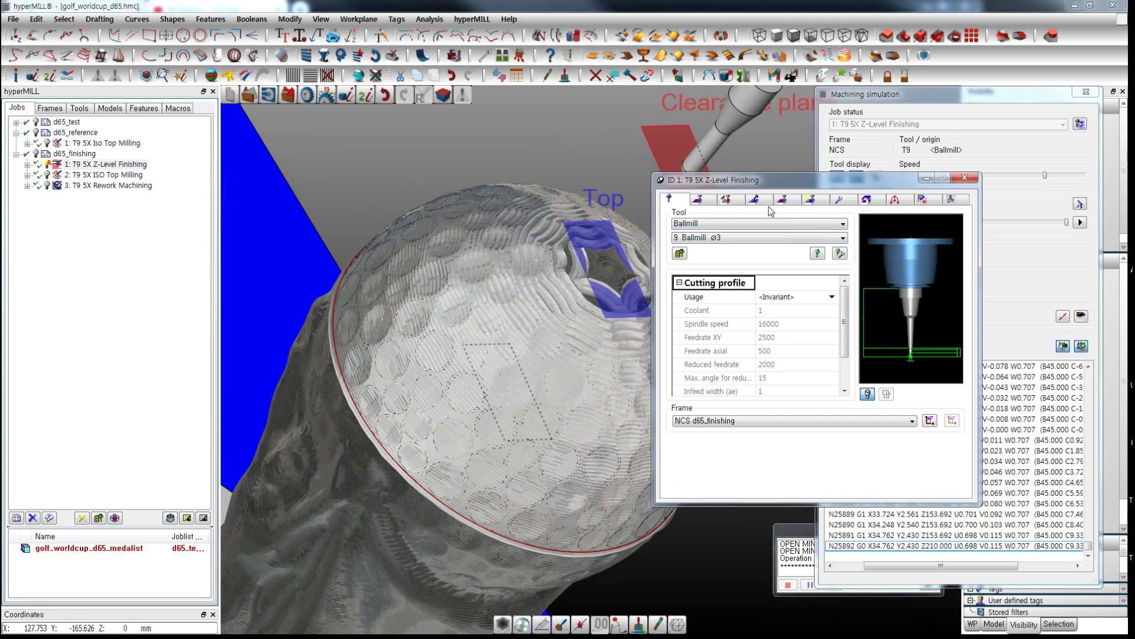
{"action": "left_click", "coordinate": [755, 202]}
{"action": "left_click", "coordinate": [732, 205]}
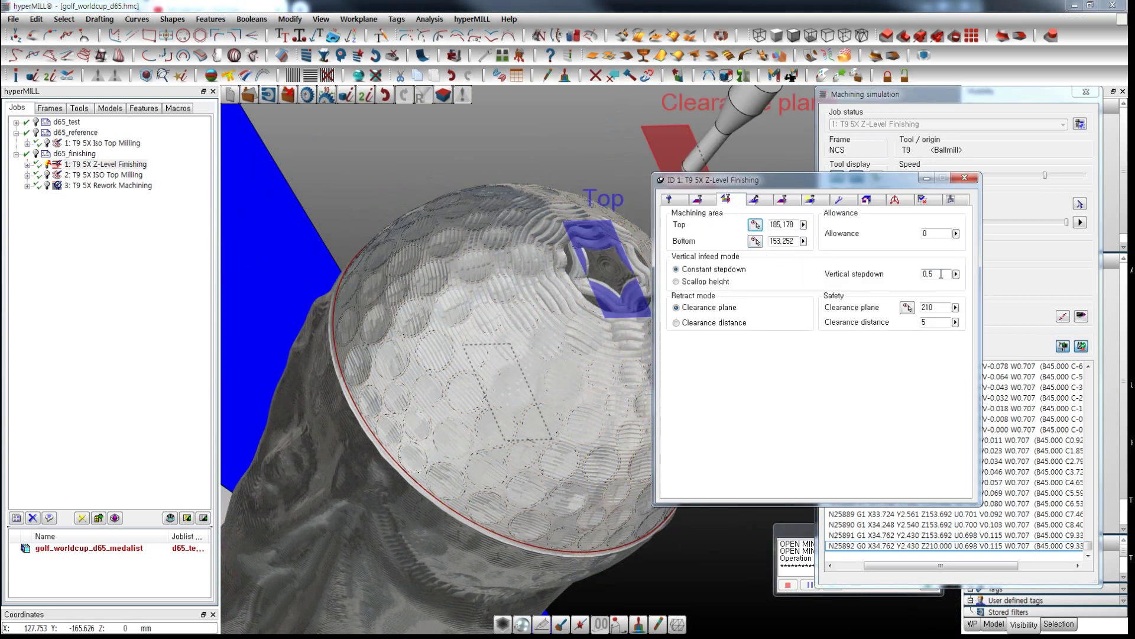
{"action": "left_click", "coordinate": [964, 178]}
Step: View the whole simulated upper half of the ball and close the machining simulation
{"action": "middle_click_drag", "start_coordinate": [666, 414], "coordinate": [648, 397]}
{"action": "middle_click_drag", "start_coordinate": [664, 419], "coordinate": [704, 308]}
{"action": "left_click", "coordinate": [1087, 92]}
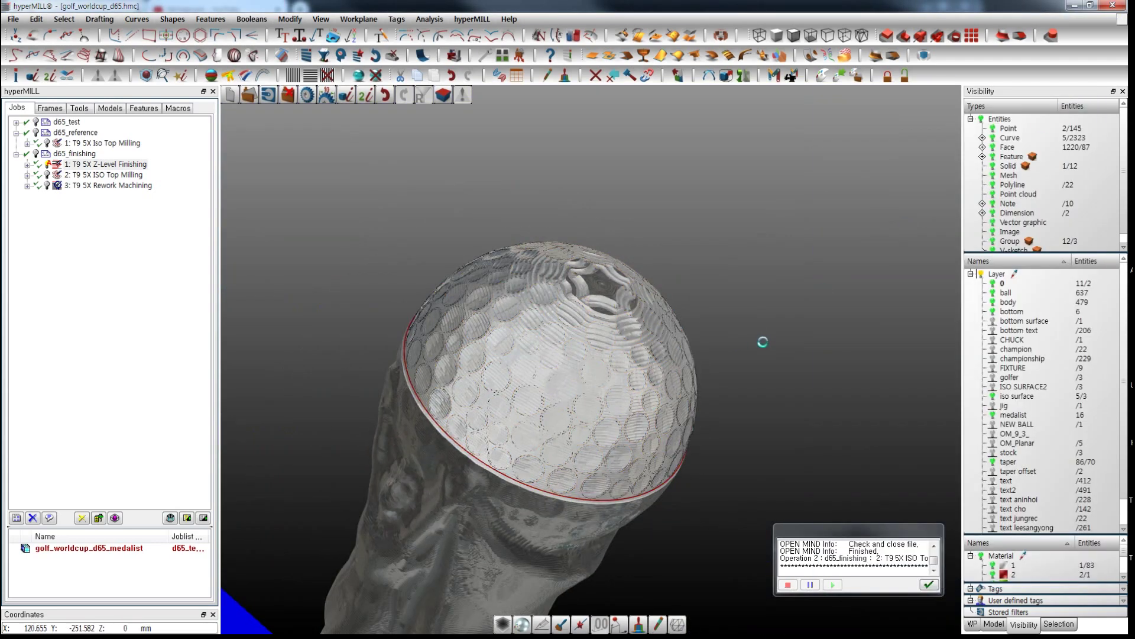
{"action": "middle_click_drag", "start_coordinate": [743, 373], "coordinate": [758, 328]}
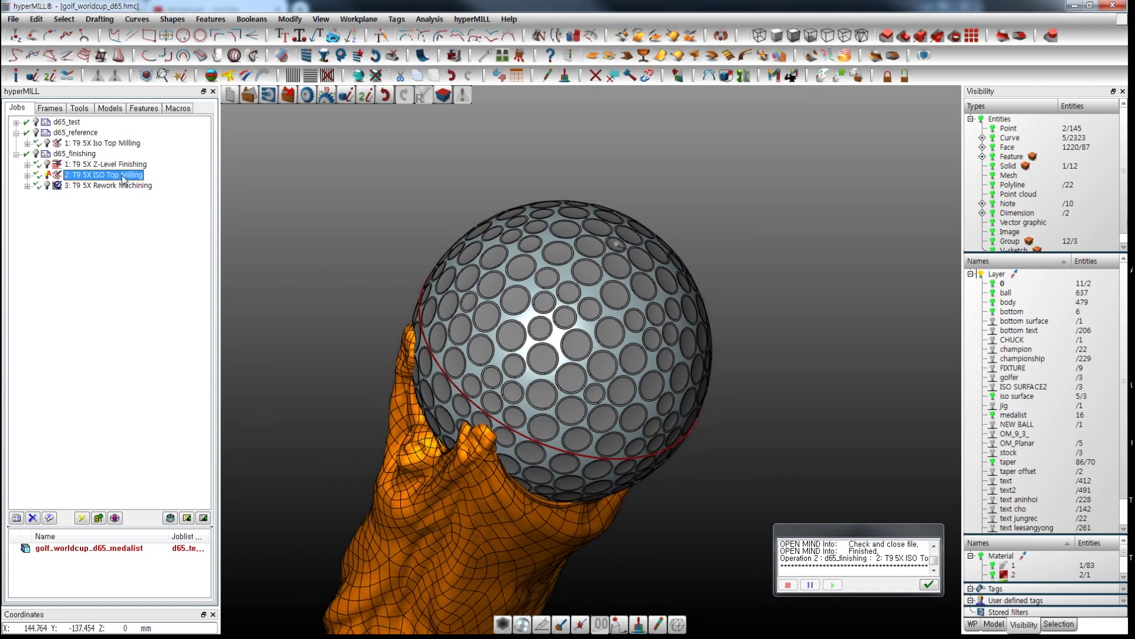
Step: Open the T9 5X ISO Top Milling job in d65_finishing and review its strategy and lateral infeed settings against the ball's toolpath
{"action": "double_click", "coordinate": [124, 175]}
{"action": "middle_click_drag", "start_coordinate": [320, 289], "coordinate": [554, 414]}
{"action": "left_click", "coordinate": [699, 200]}
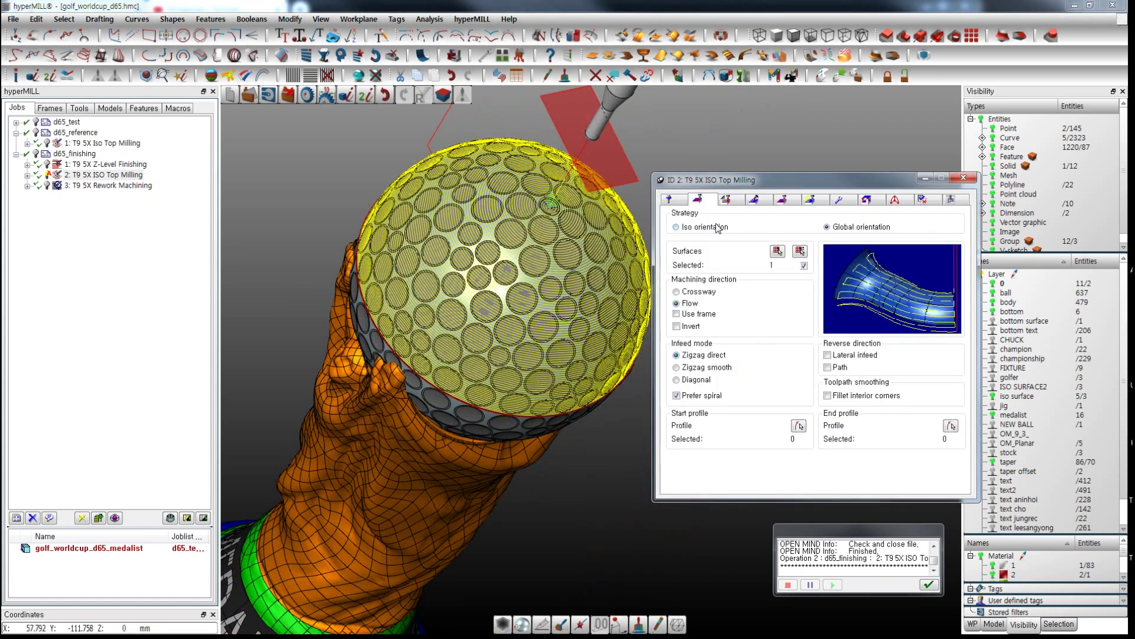
{"action": "left_click", "coordinate": [730, 203]}
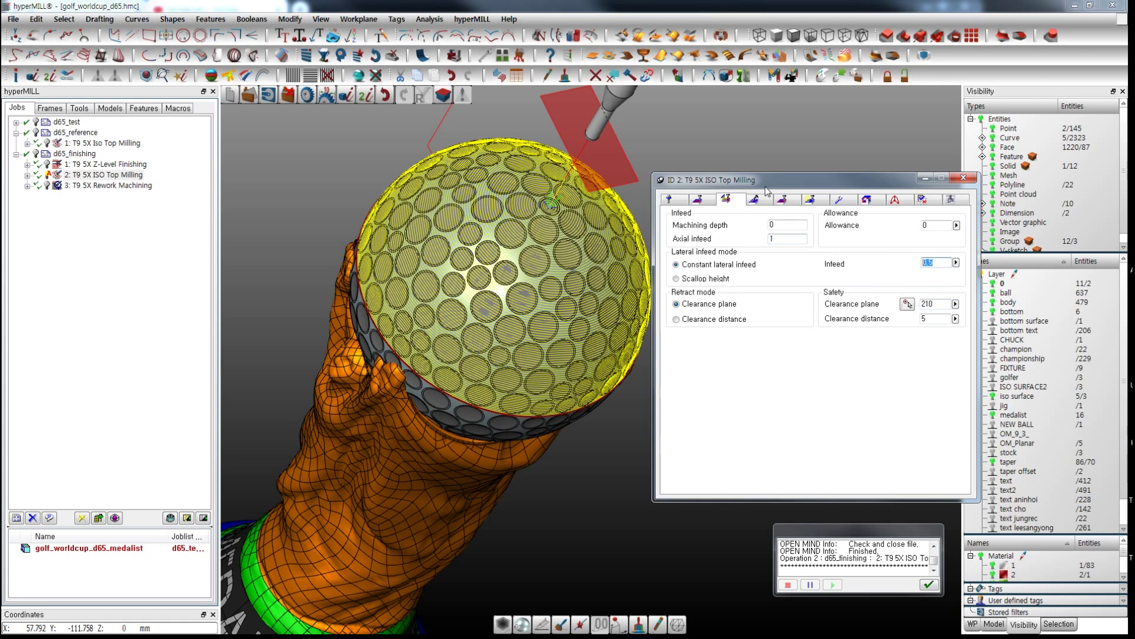
{"action": "left_click", "coordinate": [754, 200]}
{"action": "left_click", "coordinate": [700, 204]}
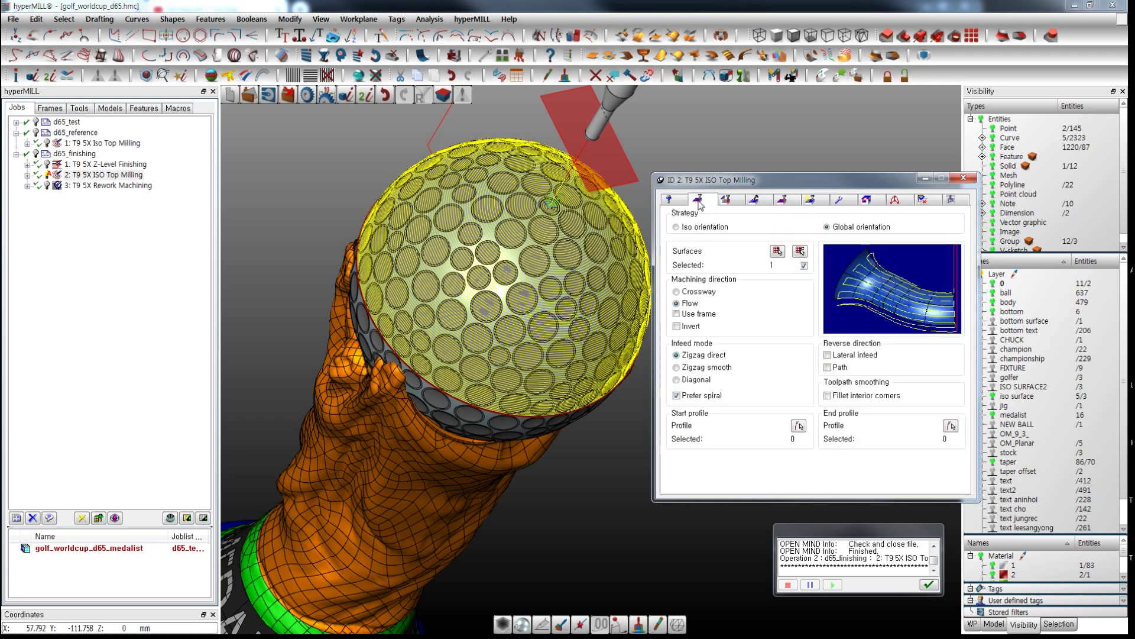
{"action": "middle_click_drag", "start_coordinate": [503, 195], "coordinate": [480, 109]}
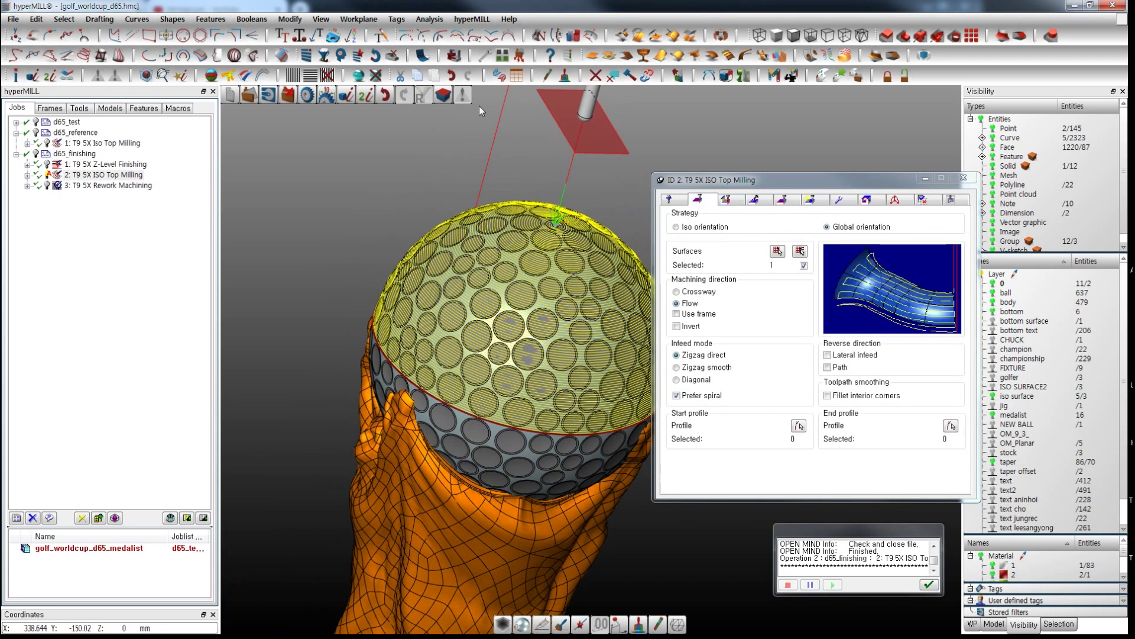
Step: Hide the job's toolpath and the ball layer so only the smooth iso surface covers the trophy's head
{"action": "left_click", "coordinate": [395, 56]}
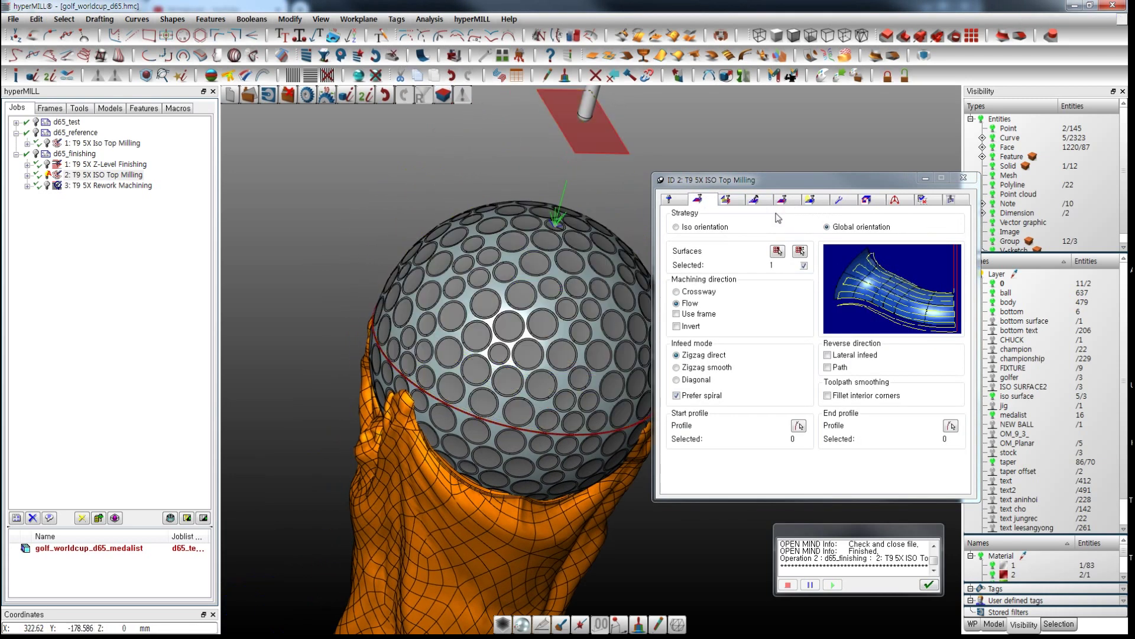
{"action": "left_click", "coordinate": [993, 293]}
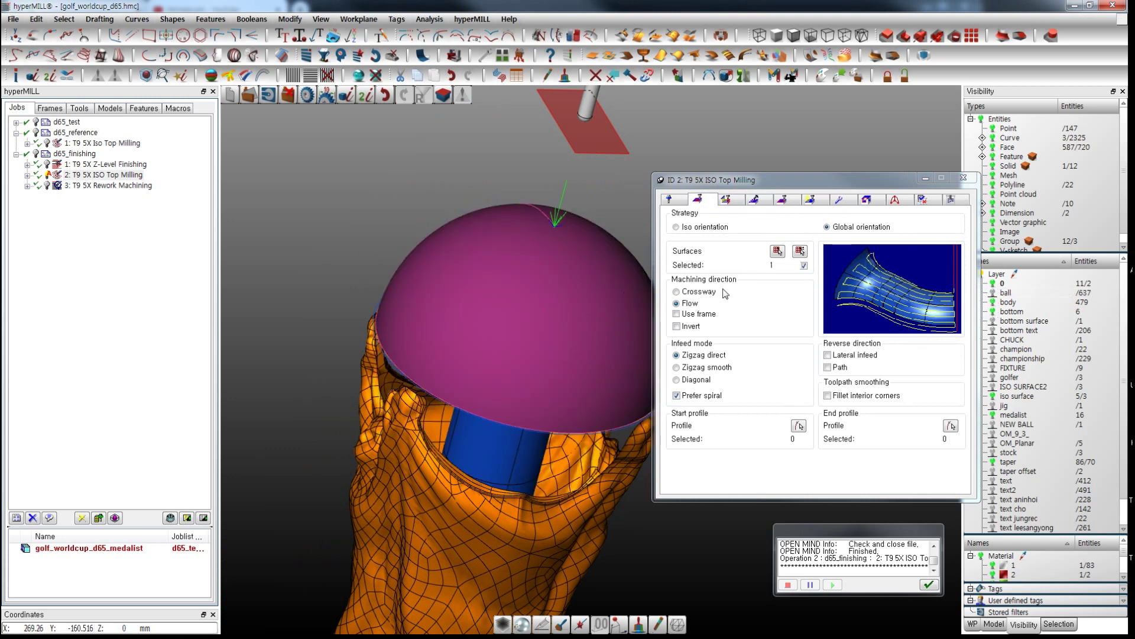
{"action": "left_click", "coordinate": [579, 300]}
Step: Review the ISO Top Milling job's infeed, boundary, approach and retract macro, and collision check settings, and close the job
{"action": "left_click", "coordinate": [732, 202]}
{"action": "left_click", "coordinate": [755, 200]}
{"action": "left_click", "coordinate": [785, 201]}
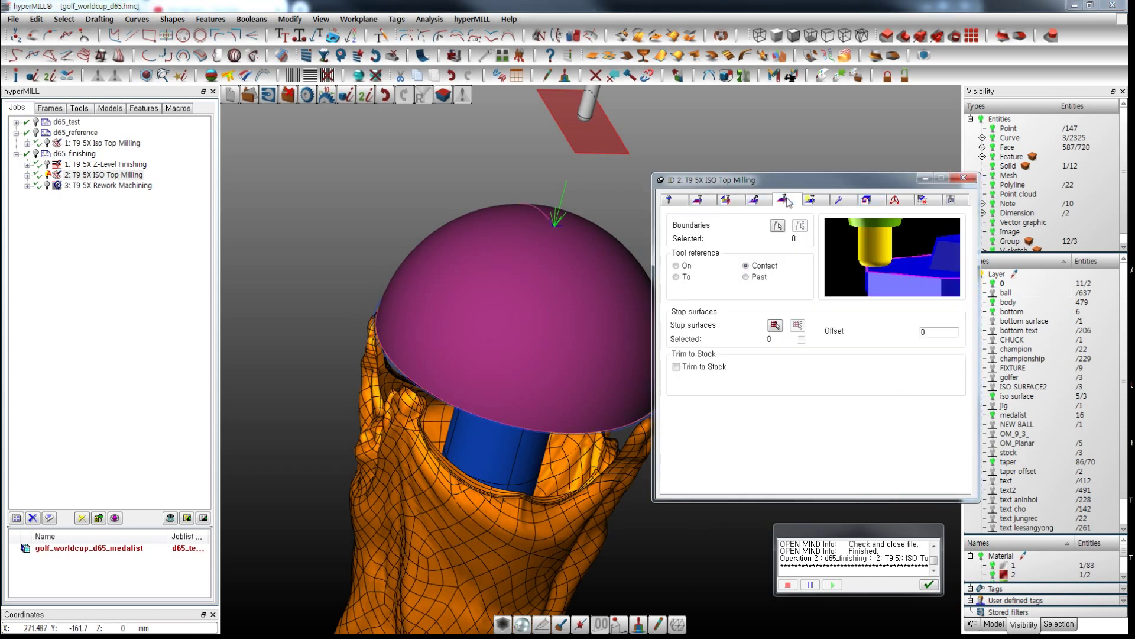
{"action": "left_click", "coordinate": [812, 200]}
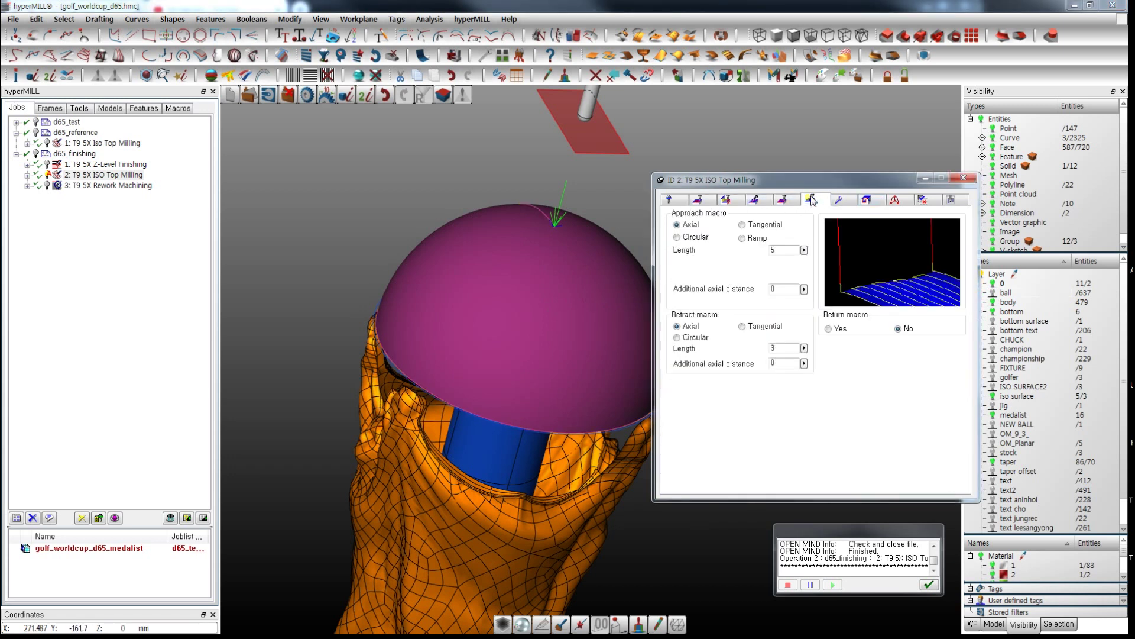
{"action": "left_click", "coordinate": [839, 201]}
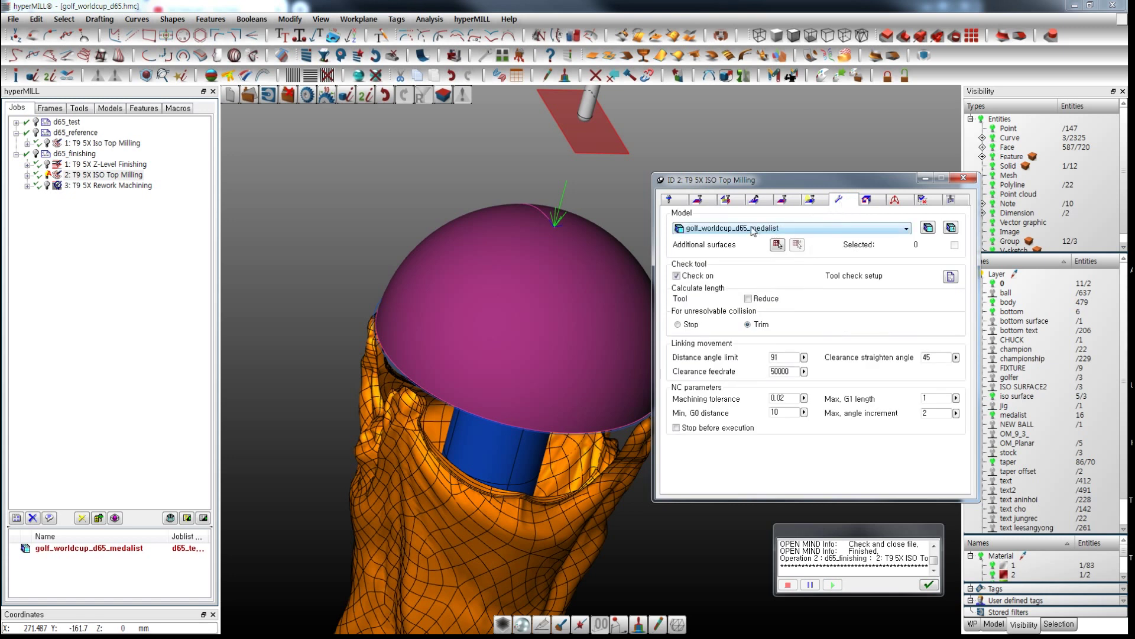
{"action": "left_click", "coordinate": [964, 179]}
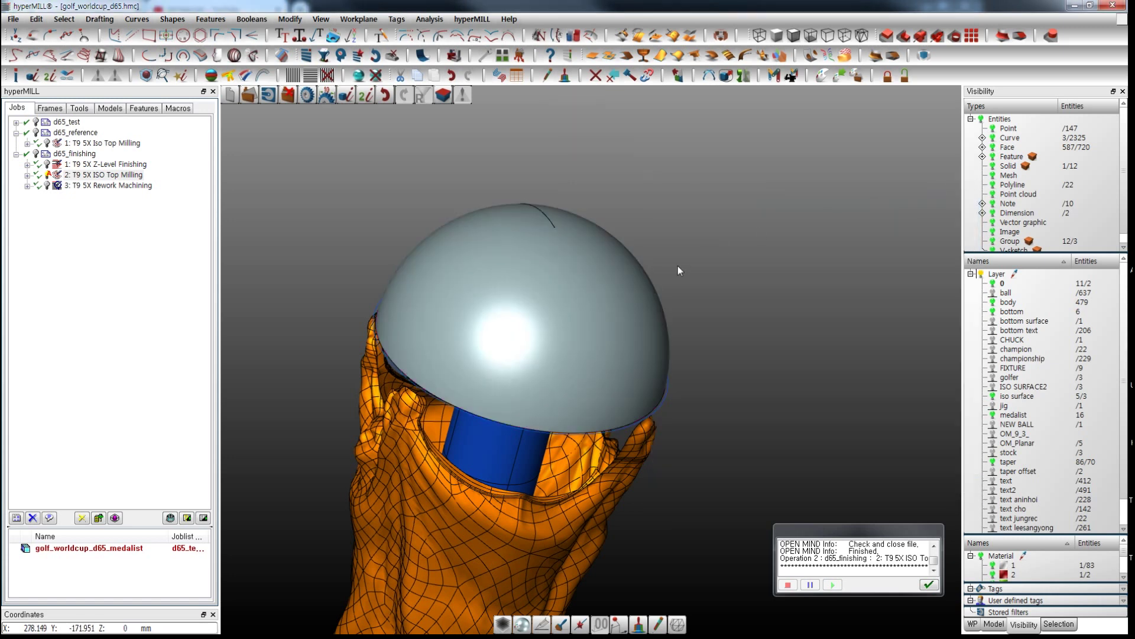
Step: Start the internal machine simulation of the ISO Top Milling job, leaving the Z-Level Finishing job out of the stock calculation
{"action": "right_click", "coordinate": [120, 178]}
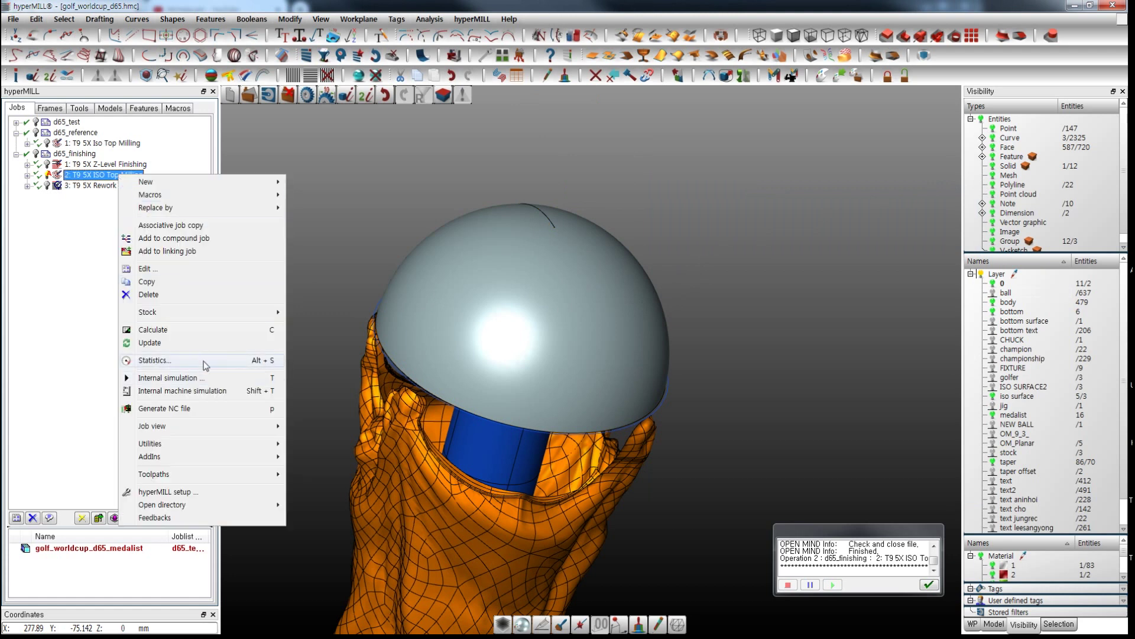
{"action": "left_click", "coordinate": [195, 392]}
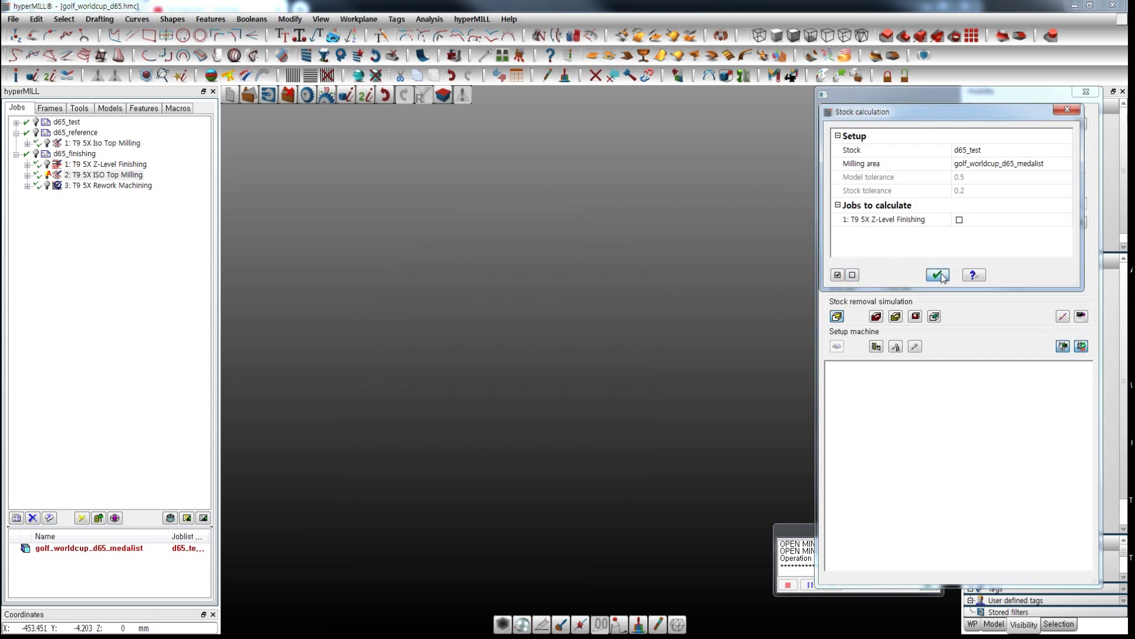
{"action": "left_click", "coordinate": [938, 276]}
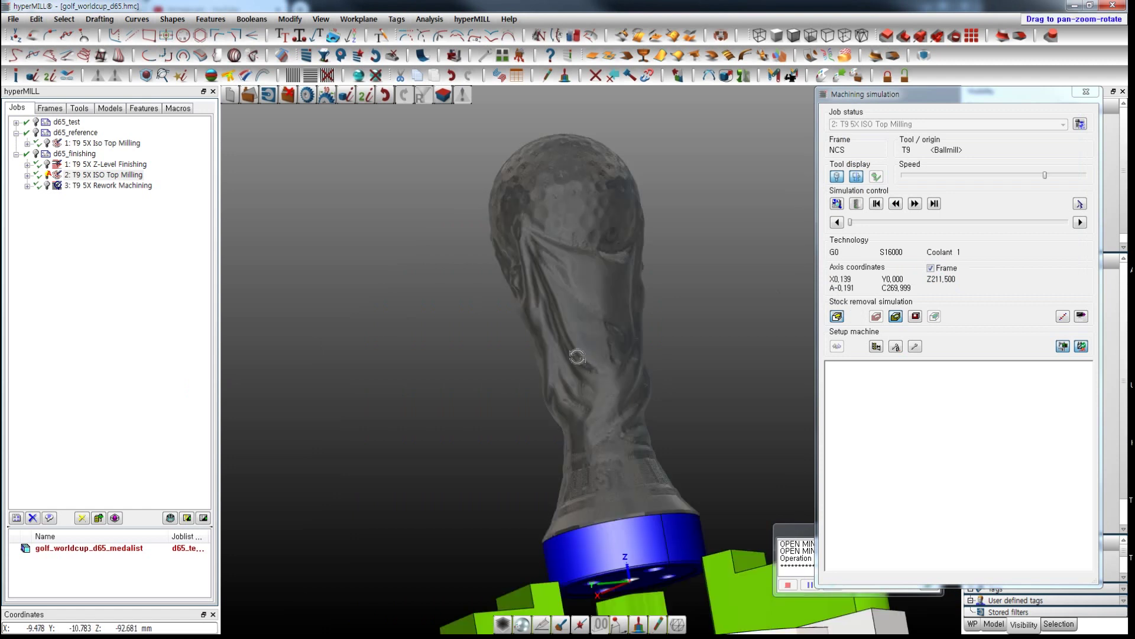
{"action": "middle_click_drag", "start_coordinate": [469, 270], "coordinate": [530, 347]}
{"action": "scroll", "coordinate": [565, 290], "scroll_direction": "down", "scroll_amount": 4}
{"action": "scroll", "coordinate": [530, 345], "scroll_direction": "up", "scroll_amount": 10}
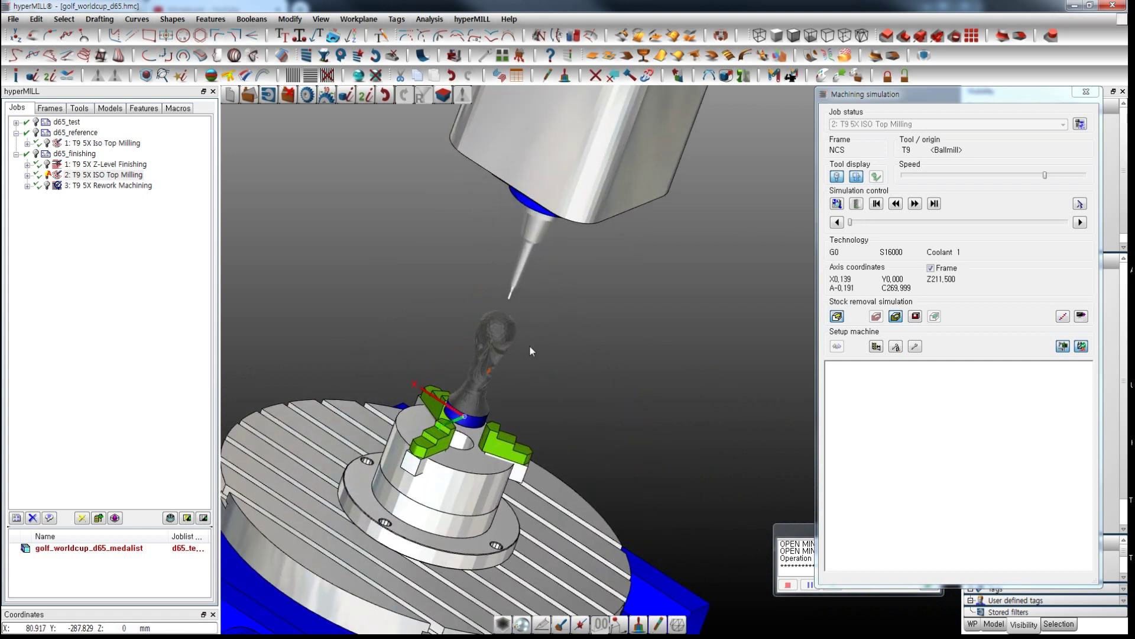
{"action": "scroll", "coordinate": [441, 307], "scroll_direction": "up", "scroll_amount": 3}
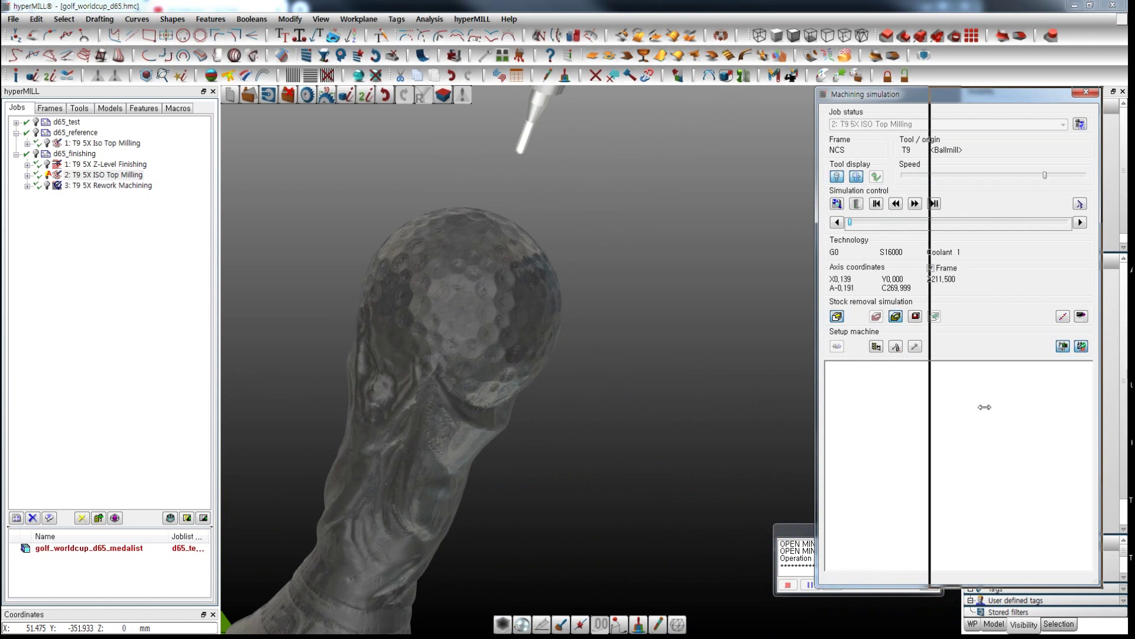
Step: Narrow the machining simulation window and dismiss the calculation message window to clear the view of the ball
{"action": "left_click_drag", "start_coordinate": [985, 407], "coordinate": [930, 408]}
{"action": "left_click_drag", "start_coordinate": [837, 527], "coordinate": [770, 555]}
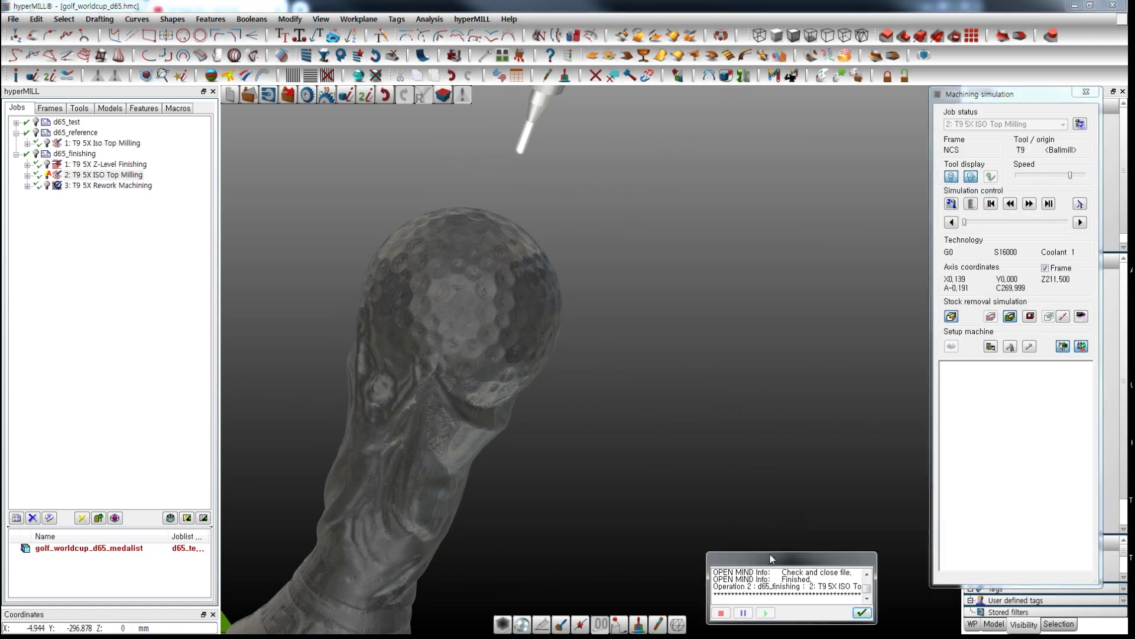
{"action": "left_click", "coordinate": [861, 613]}
{"action": "middle_click_drag", "start_coordinate": [683, 358], "coordinate": [706, 419]}
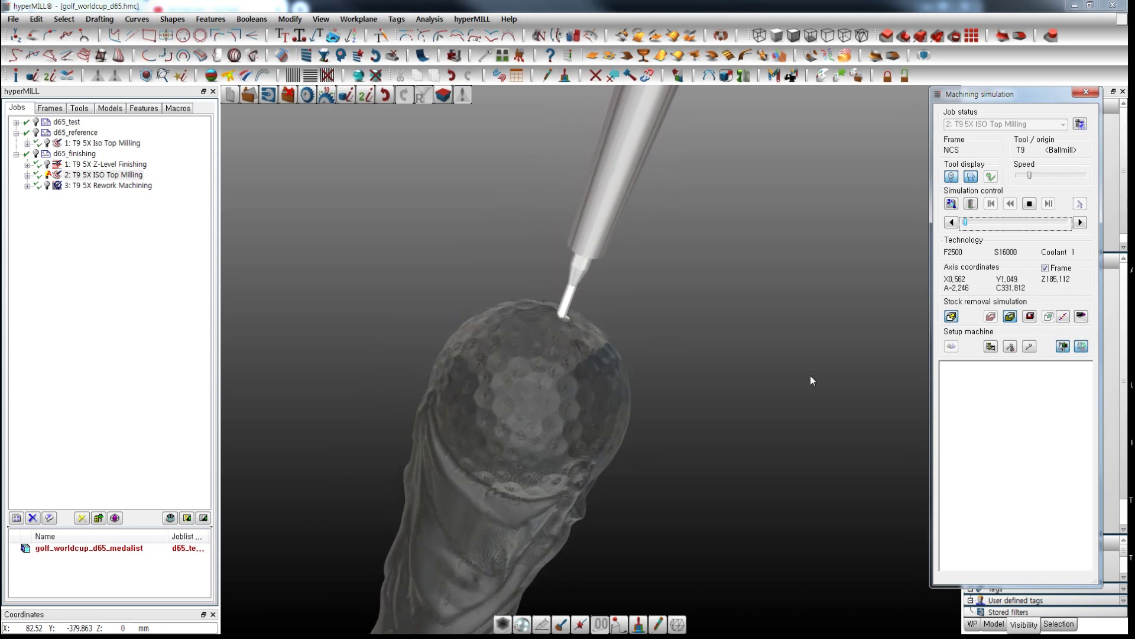
Step: Adjust the running simulation's speed and examine the tool and table movement while the ball's crown is cut
{"action": "left_click", "coordinate": [1049, 176]}
{"action": "middle_click_drag", "start_coordinate": [751, 515], "coordinate": [668, 389]}
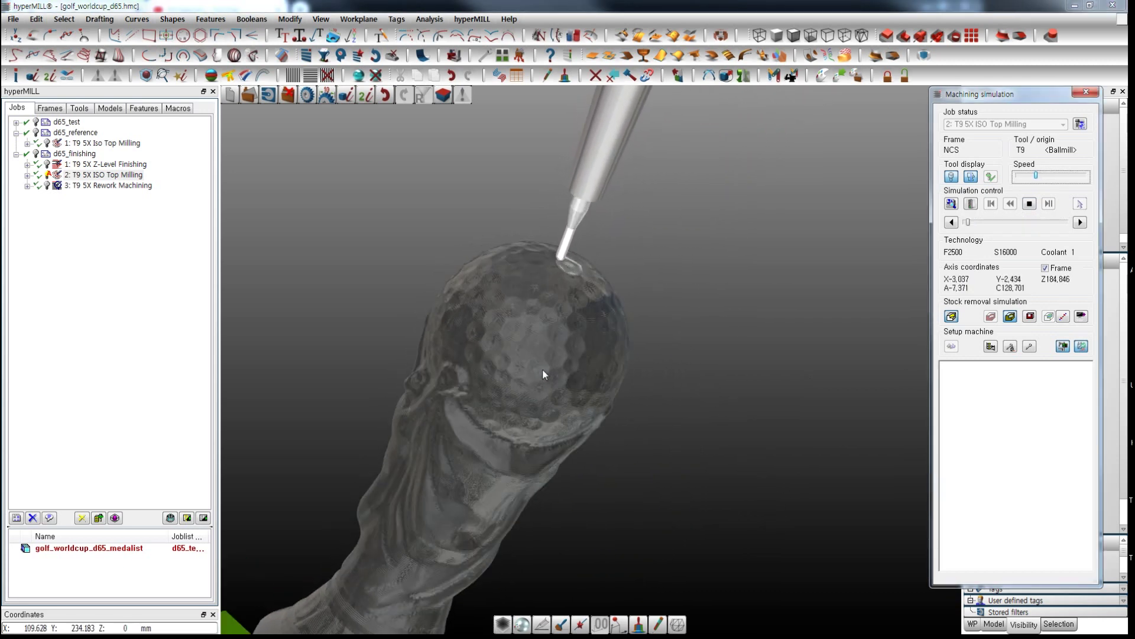
{"action": "left_click", "coordinate": [1049, 176]}
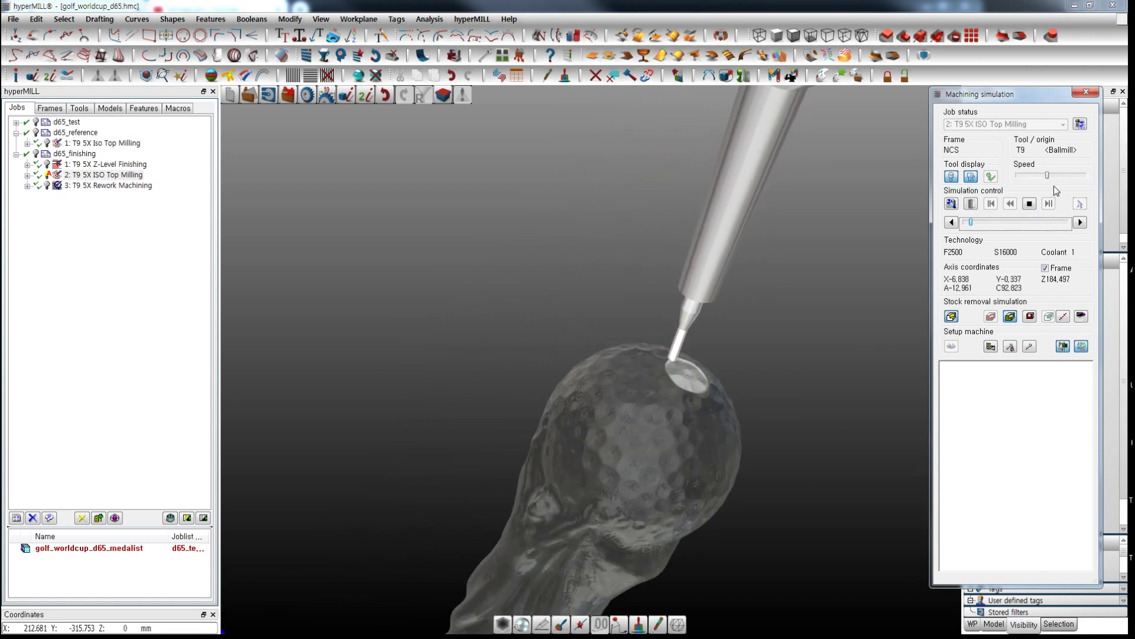
{"action": "middle_click_drag", "start_coordinate": [781, 324], "coordinate": [716, 201]}
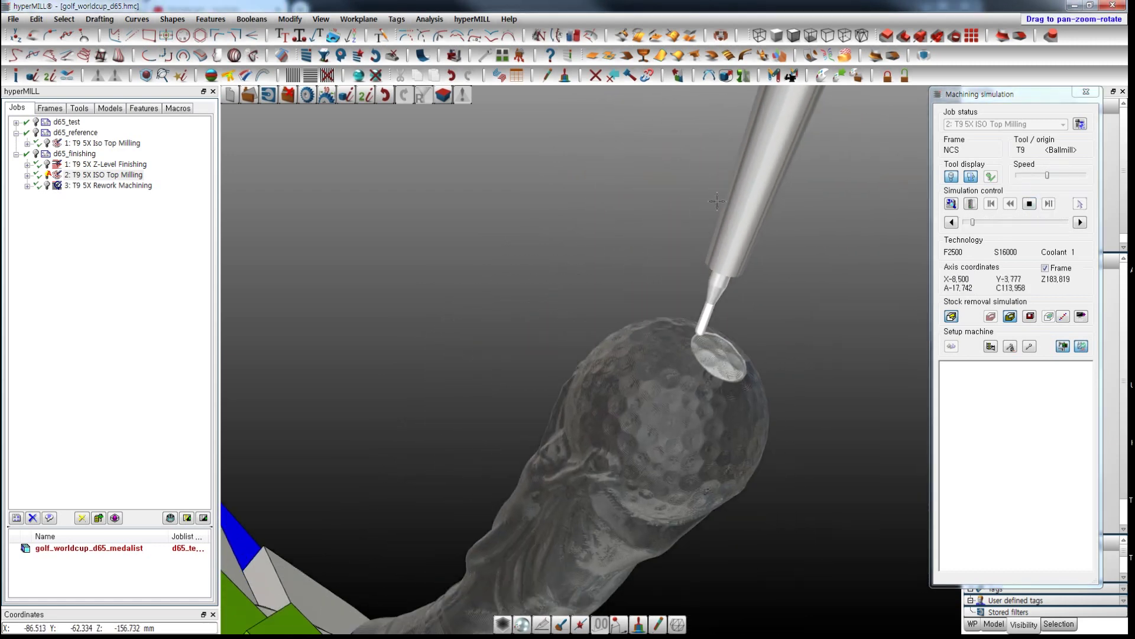
{"action": "scroll", "coordinate": [627, 398], "scroll_direction": "up", "scroll_amount": 3}
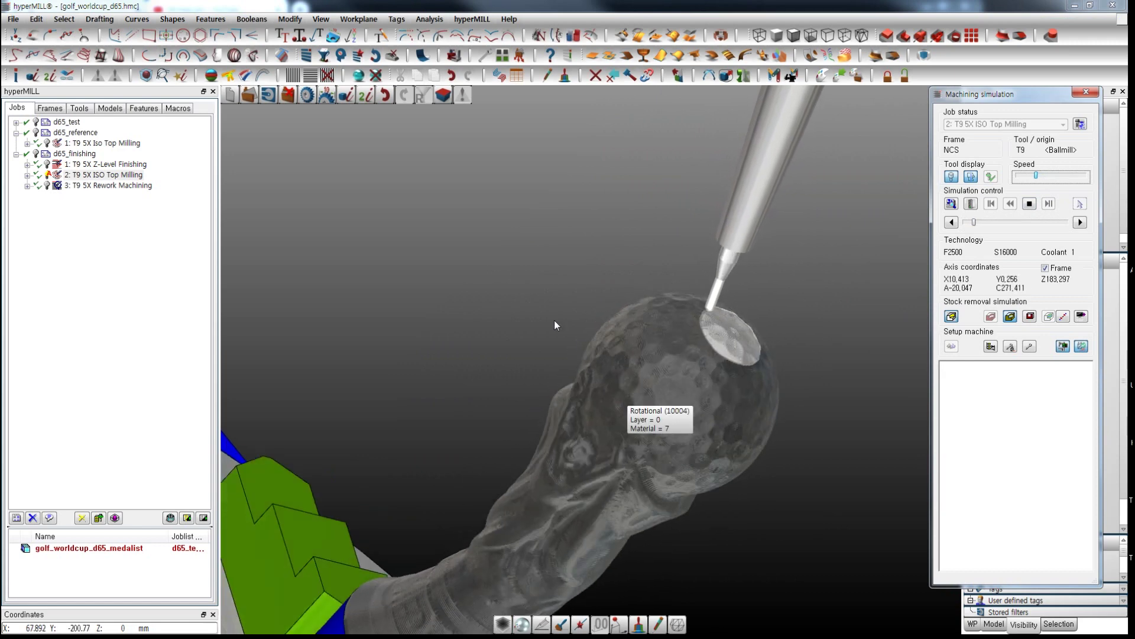
{"action": "scroll", "coordinate": [563, 323], "scroll_direction": "down", "scroll_amount": 3}
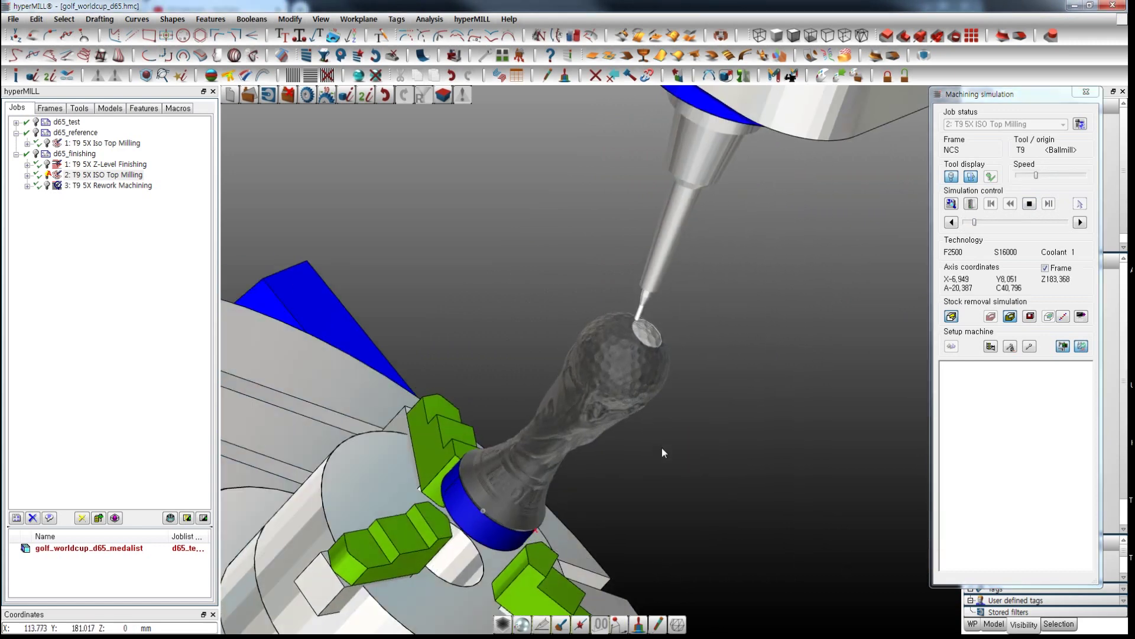
{"action": "middle_click_drag", "start_coordinate": [717, 461], "coordinate": [728, 402]}
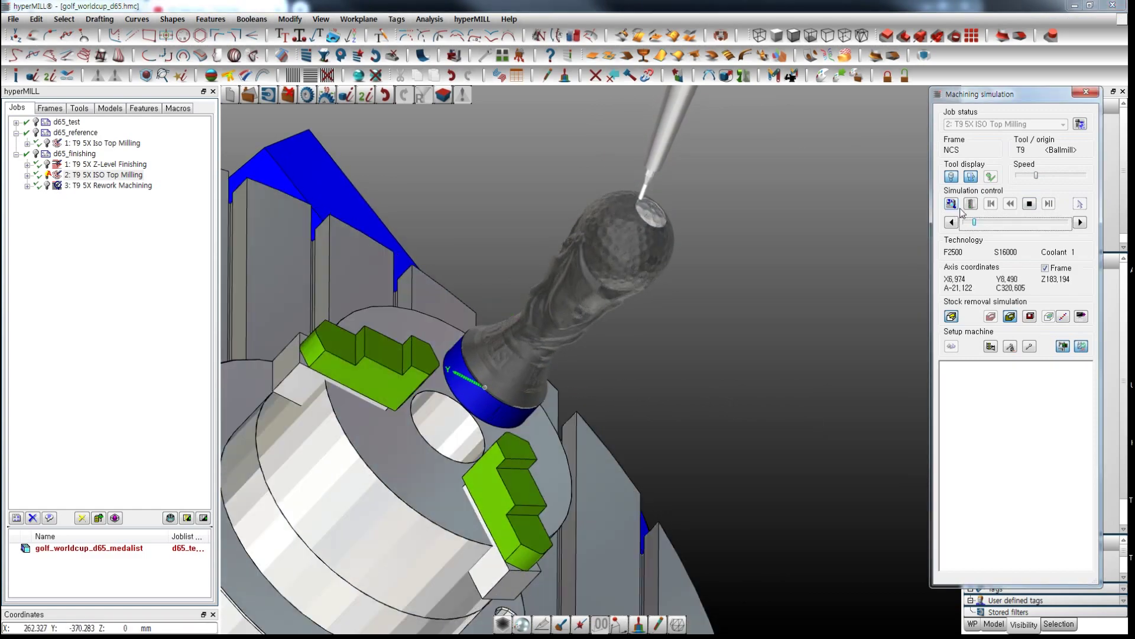
{"action": "mouse_move", "coordinate": [775, 393]}
{"action": "middle_mouse_down"}
{"action": "mouse_move", "coordinate": [745, 382]}
{"action": "mouse_move", "coordinate": [768, 364]}
{"action": "mouse_move", "coordinate": [824, 386]}
{"action": "mouse_move", "coordinate": [793, 418]}
{"action": "mouse_move", "coordinate": [788, 400]}
{"action": "middle_mouse_up"}
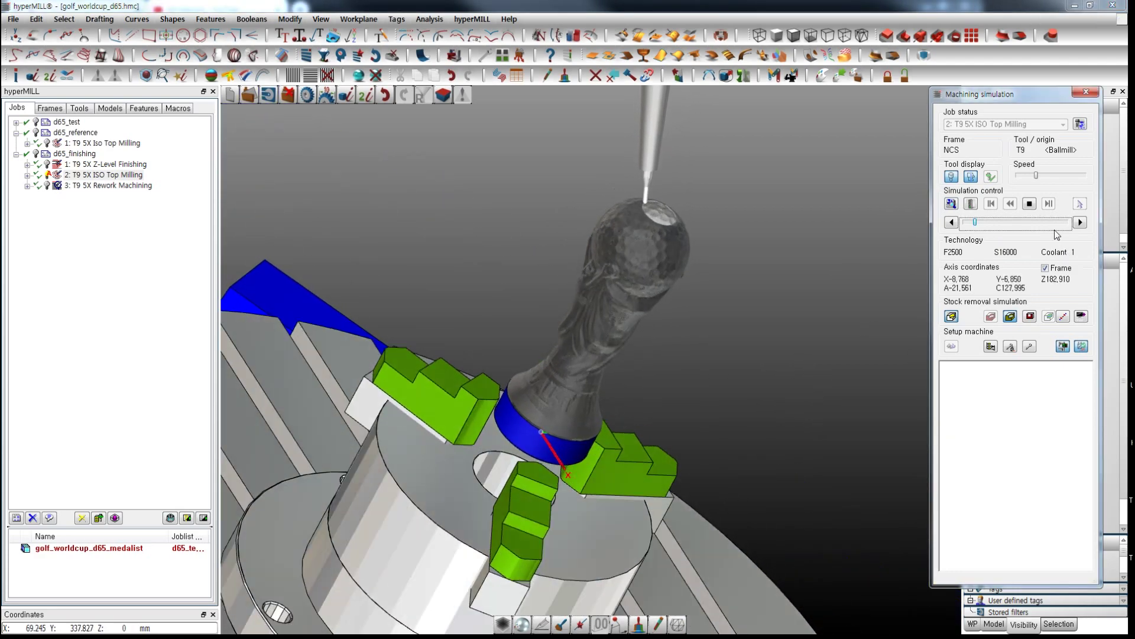
Step: Raise the simulation speed in stages, run the ISO Top Milling job to its end and accept its collision check results
{"action": "left_click", "coordinate": [1048, 176]}
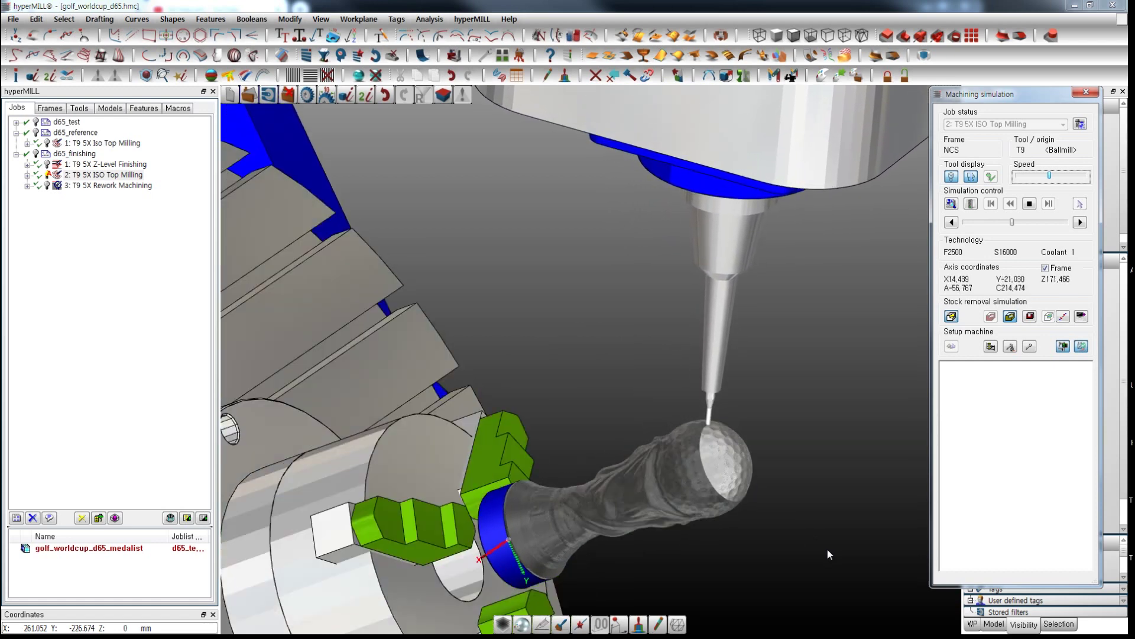
{"action": "middle_click_drag", "start_coordinate": [836, 559], "coordinate": [683, 367]}
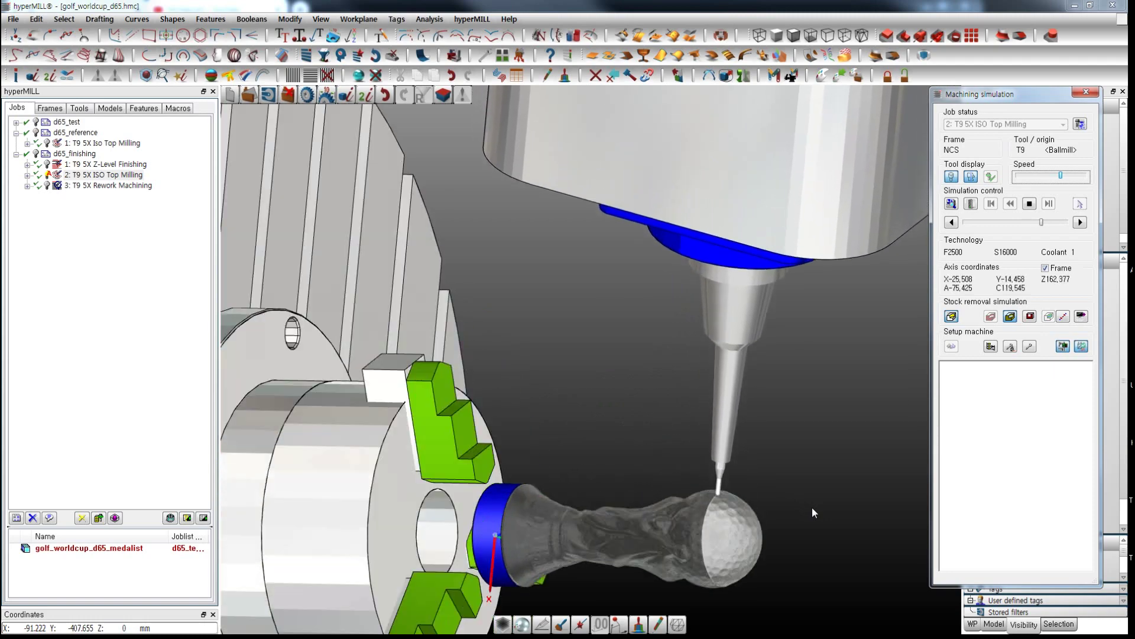
{"action": "middle_click_drag", "start_coordinate": [840, 544], "coordinate": [770, 454]}
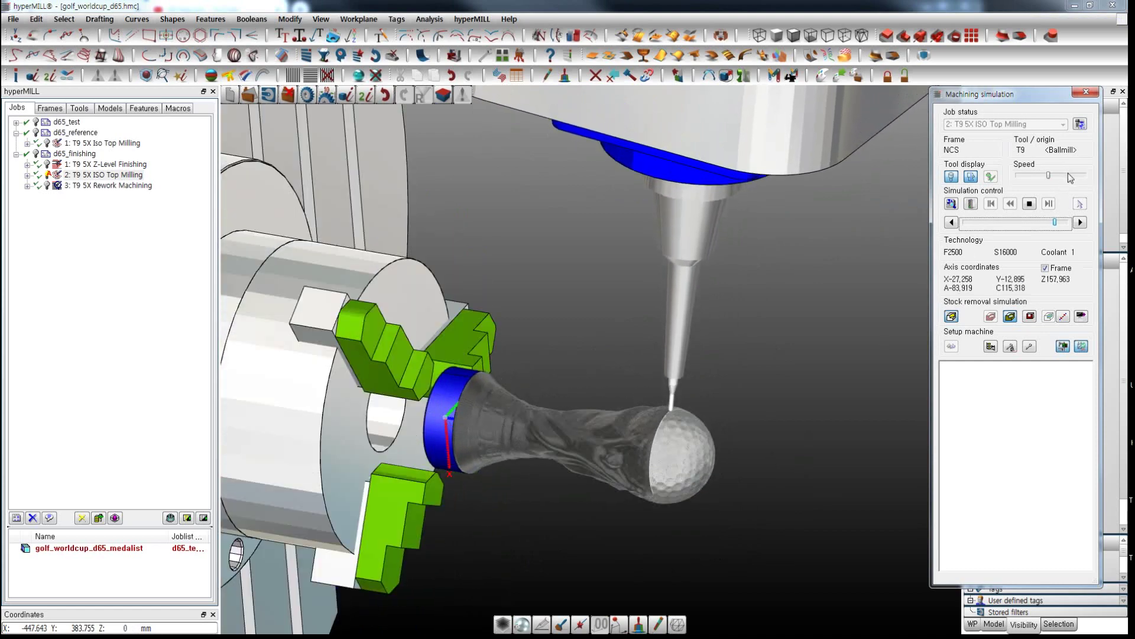
{"action": "left_click", "coordinate": [1068, 174]}
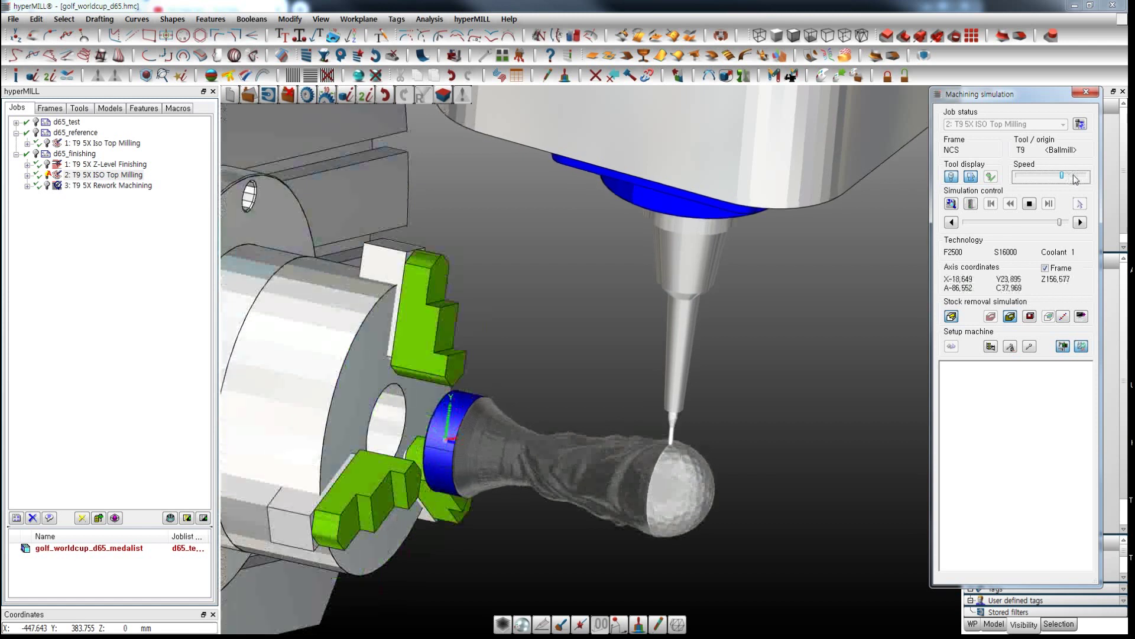
{"action": "left_click", "coordinate": [1073, 175]}
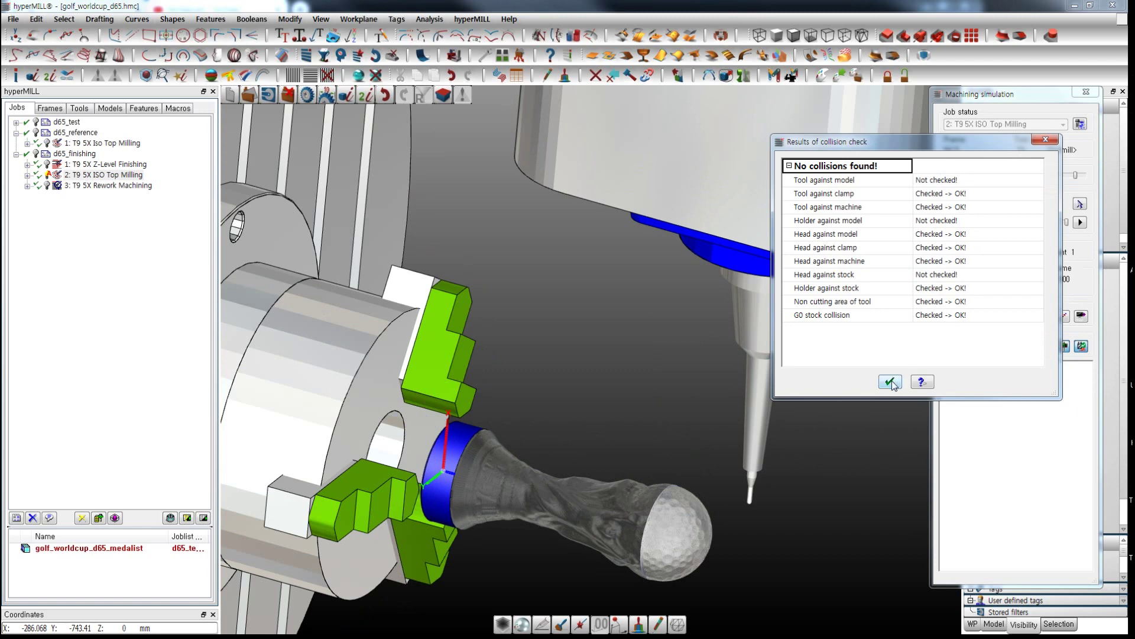
{"action": "left_click", "coordinate": [890, 381]}
Step: Inspect the dimples and step marks on the ball's simulated upper half from the crown to the equator
{"action": "mouse_move", "coordinate": [822, 467]}
{"action": "middle_mouse_down"}
{"action": "mouse_move", "coordinate": [818, 451]}
{"action": "mouse_move", "coordinate": [848, 427]}
{"action": "mouse_move", "coordinate": [827, 467]}
{"action": "middle_mouse_up"}
{"action": "middle_click_drag", "start_coordinate": [771, 570], "coordinate": [676, 310]}
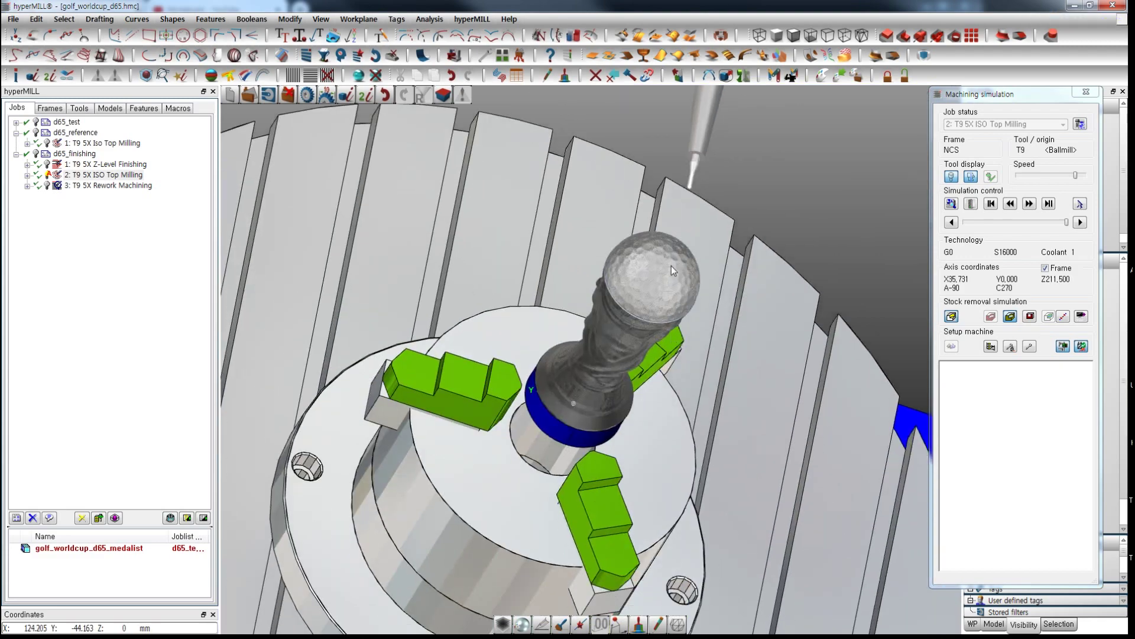
{"action": "scroll", "coordinate": [672, 265], "scroll_direction": "up", "scroll_amount": 10}
{"action": "middle_click_drag", "start_coordinate": [671, 265], "coordinate": [744, 395]}
{"action": "scroll", "coordinate": [751, 472], "scroll_direction": "down", "scroll_amount": 8}
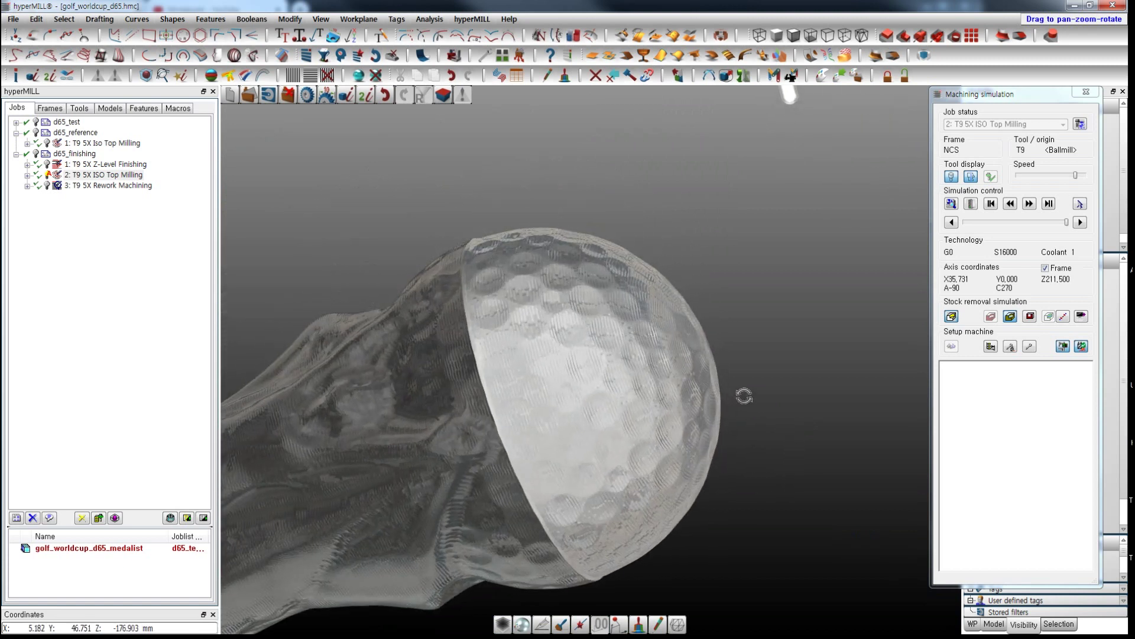
Step: Compare the ISO Top Milling job's lateral infeed with the Z-Level Finishing job's vertical stepdown, and close the job and the simulation
{"action": "double_click", "coordinate": [122, 176]}
{"action": "left_click", "coordinate": [760, 201]}
{"action": "left_click", "coordinate": [726, 201]}
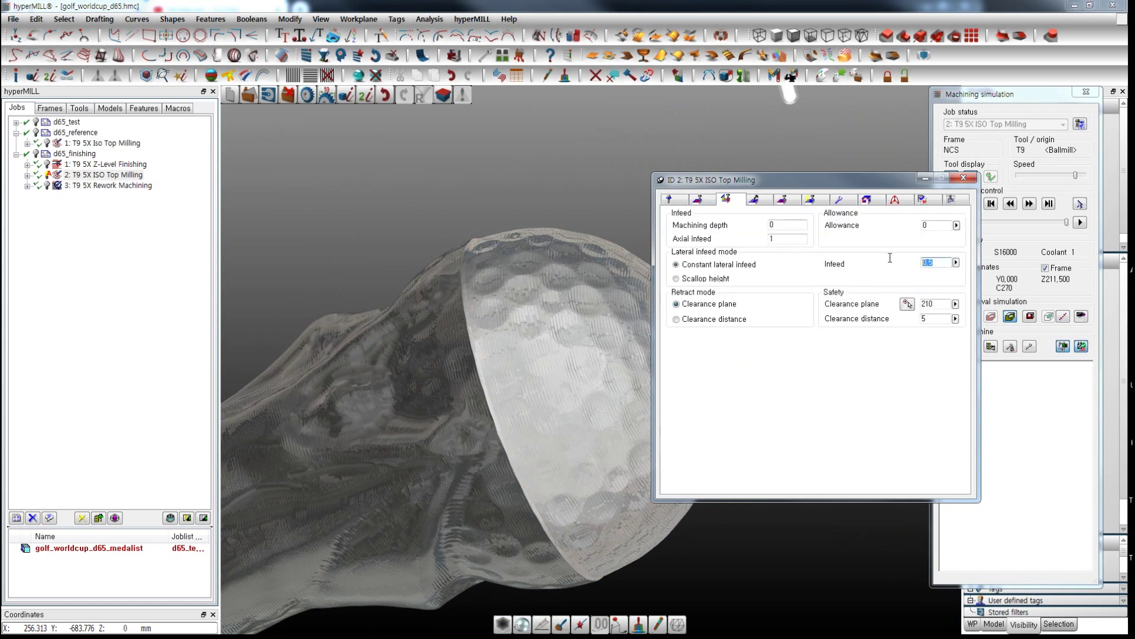
{"action": "double_click", "coordinate": [135, 165]}
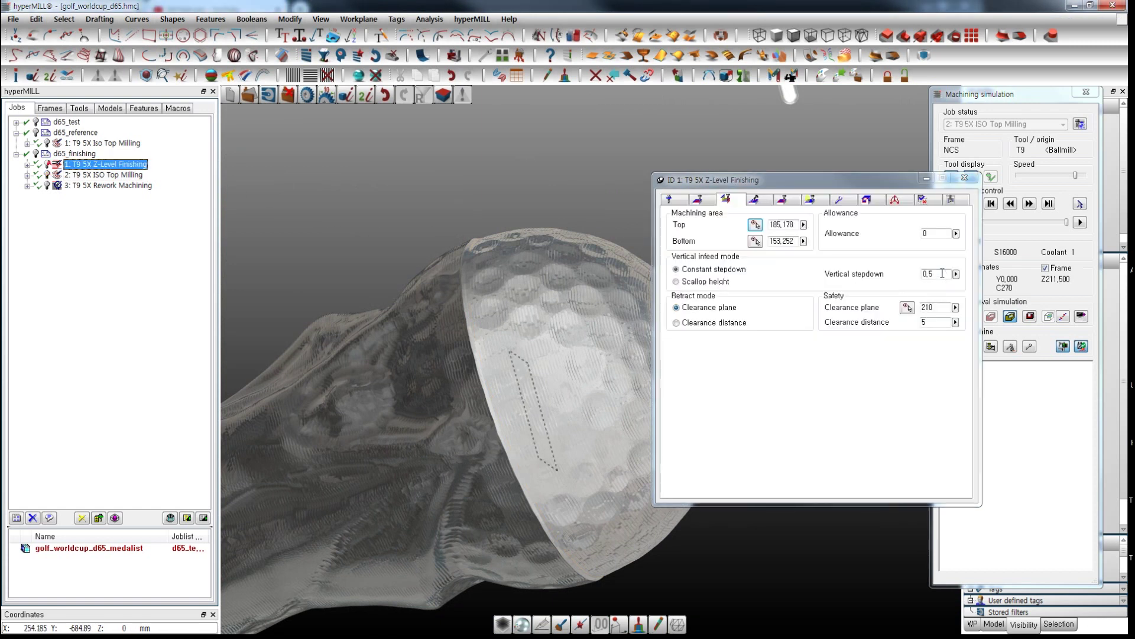
{"action": "left_click", "coordinate": [986, 196]}
{"action": "left_click", "coordinate": [906, 181]}
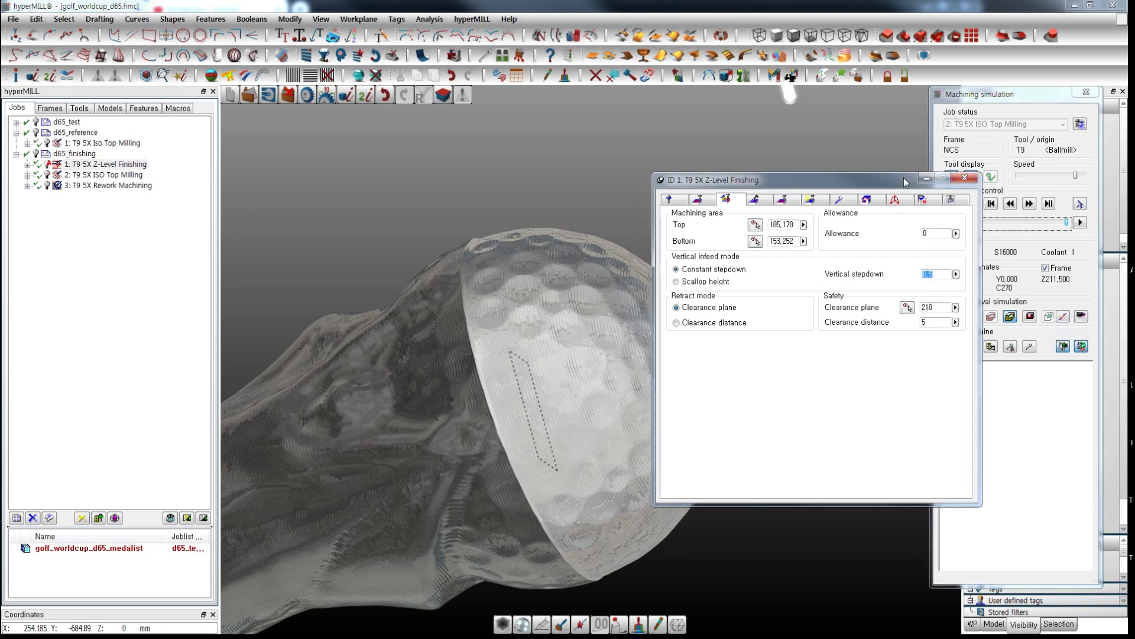
{"action": "left_click", "coordinate": [967, 179]}
{"action": "left_click", "coordinate": [1086, 93]}
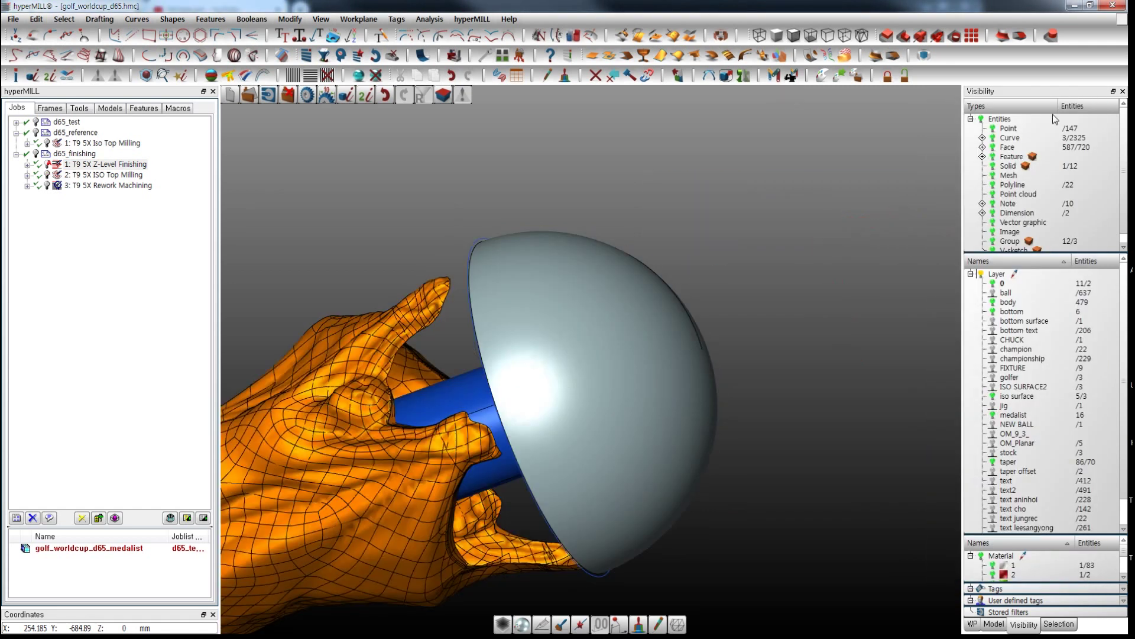
Step: Open the d65_finishing Rework Machining job and match its reference job setting to the Iso Top Milling job in d65_reference
{"action": "double_click", "coordinate": [113, 186]}
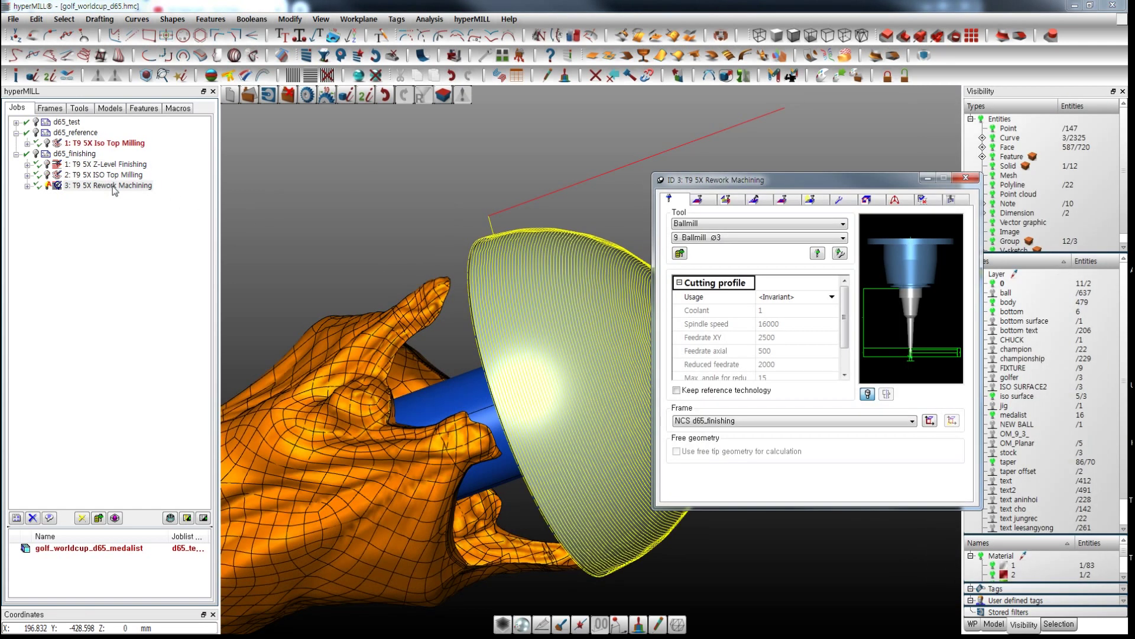
{"action": "right_click_drag", "start_coordinate": [331, 284], "coordinate": [229, 254]}
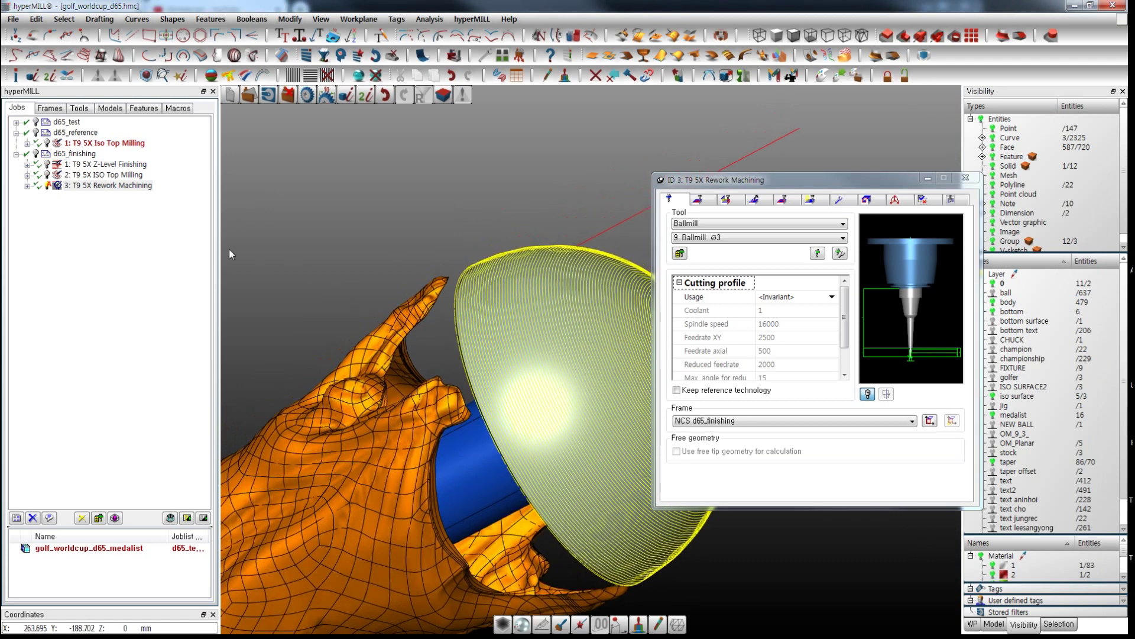
{"action": "double_click", "coordinate": [126, 187]}
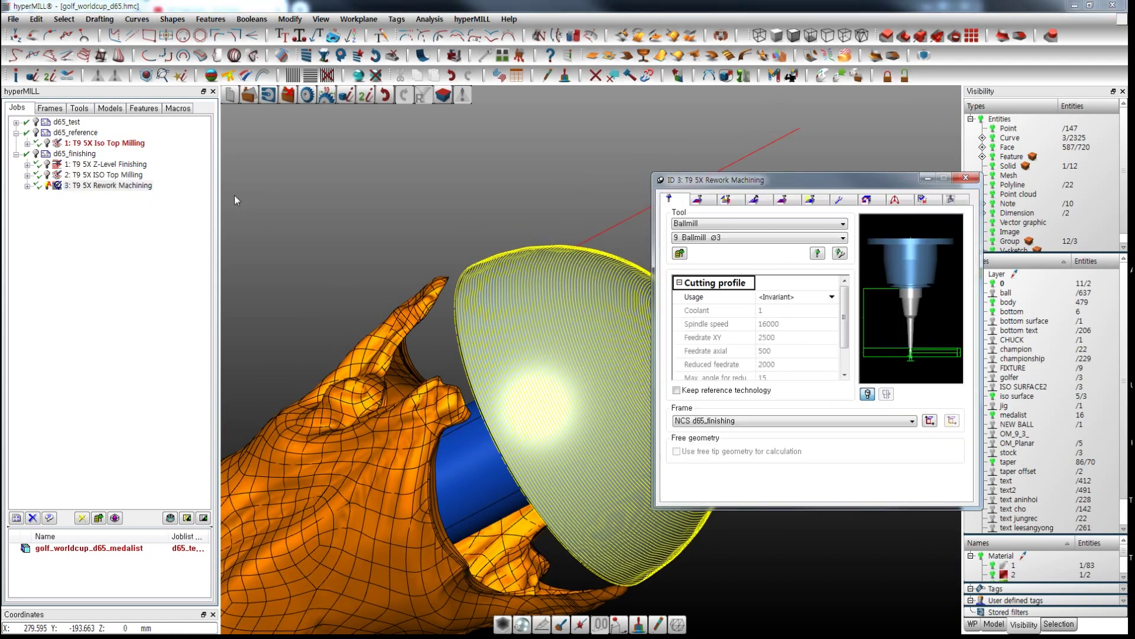
{"action": "left_click", "coordinate": [840, 200]}
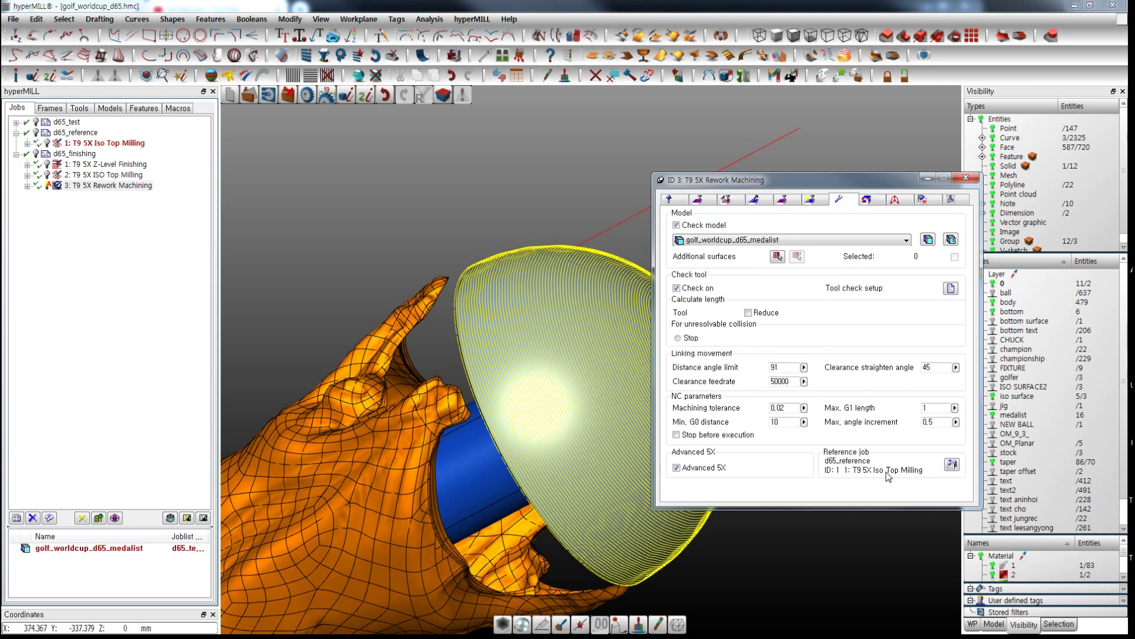
{"action": "left_click", "coordinate": [130, 145]}
{"action": "left_click", "coordinate": [141, 185]}
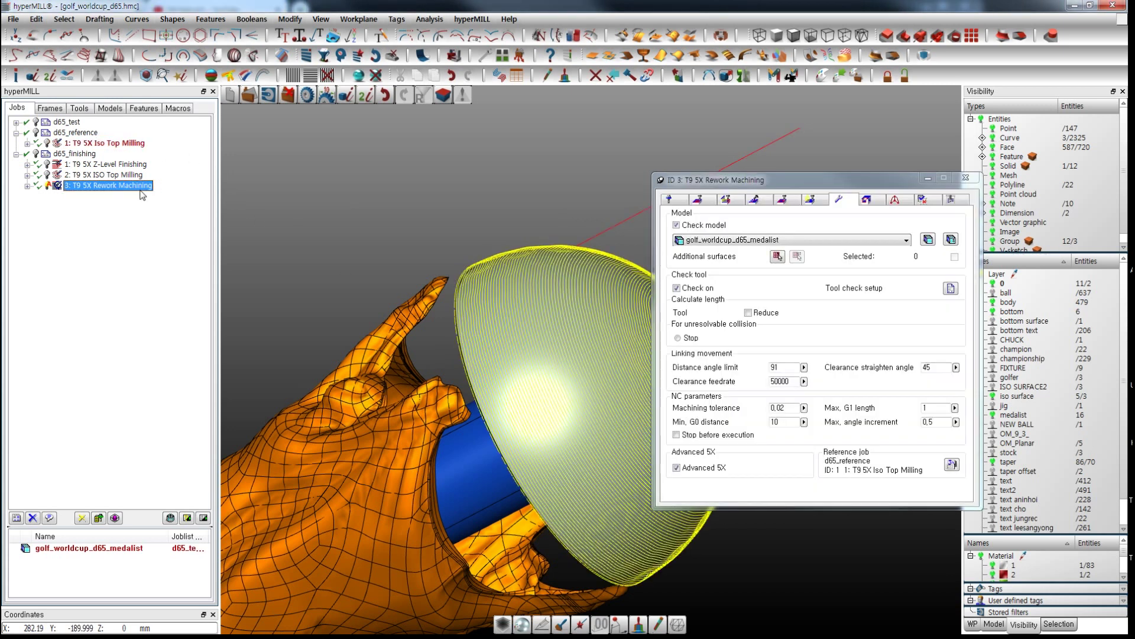
{"action": "left_click", "coordinate": [137, 145]}
{"action": "left_click", "coordinate": [140, 185]}
Step: Review the Rework Machining job's tool, rework strategy, allowance and clearance, tilt strategy, boundary and approach/retract macro settings
{"action": "left_click", "coordinate": [676, 200]}
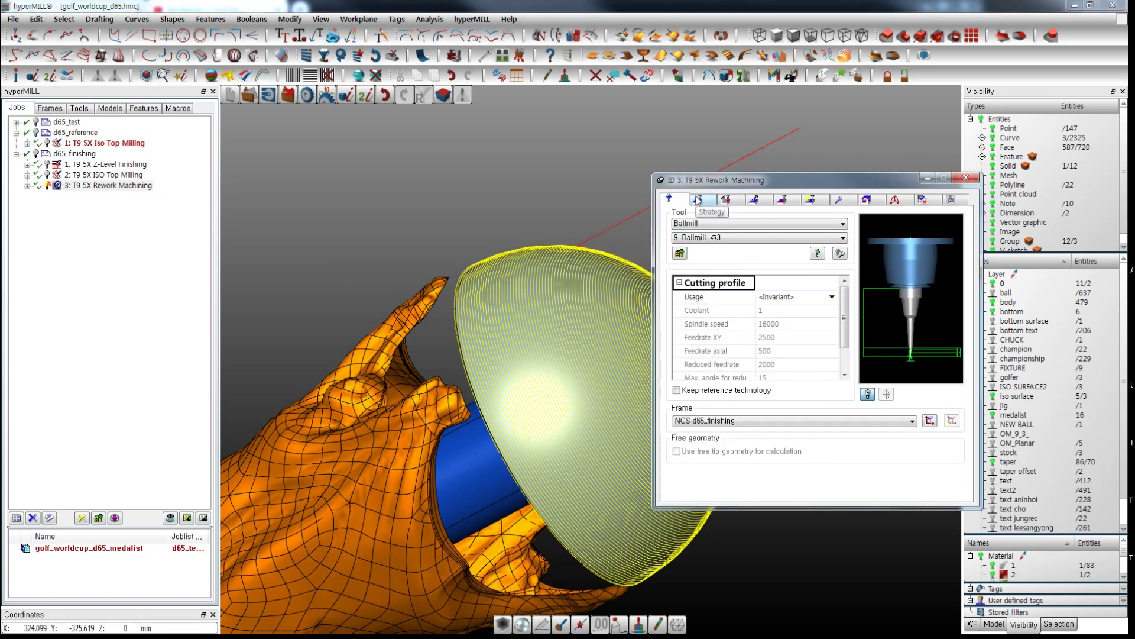
{"action": "left_click", "coordinate": [699, 199]}
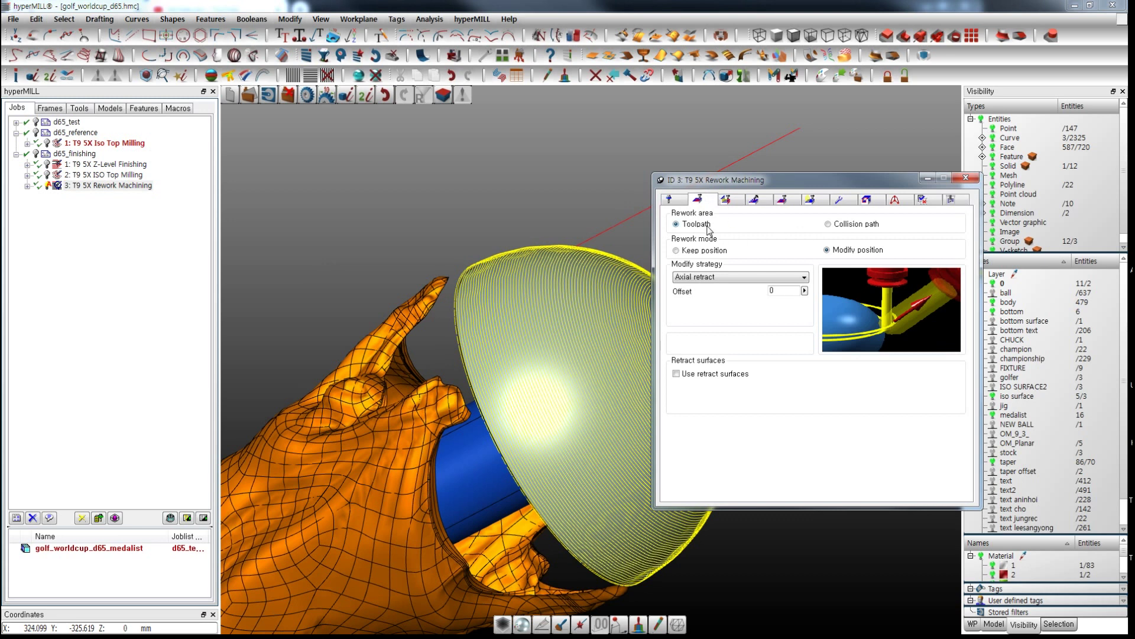
{"action": "left_click", "coordinate": [729, 200]}
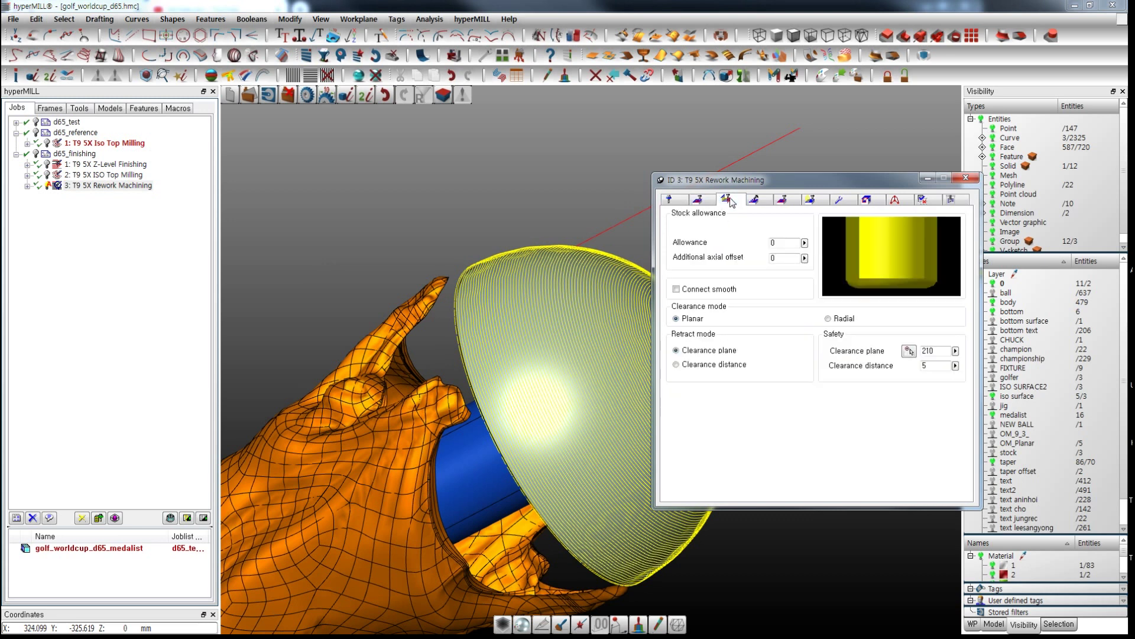
{"action": "left_click", "coordinate": [760, 204]}
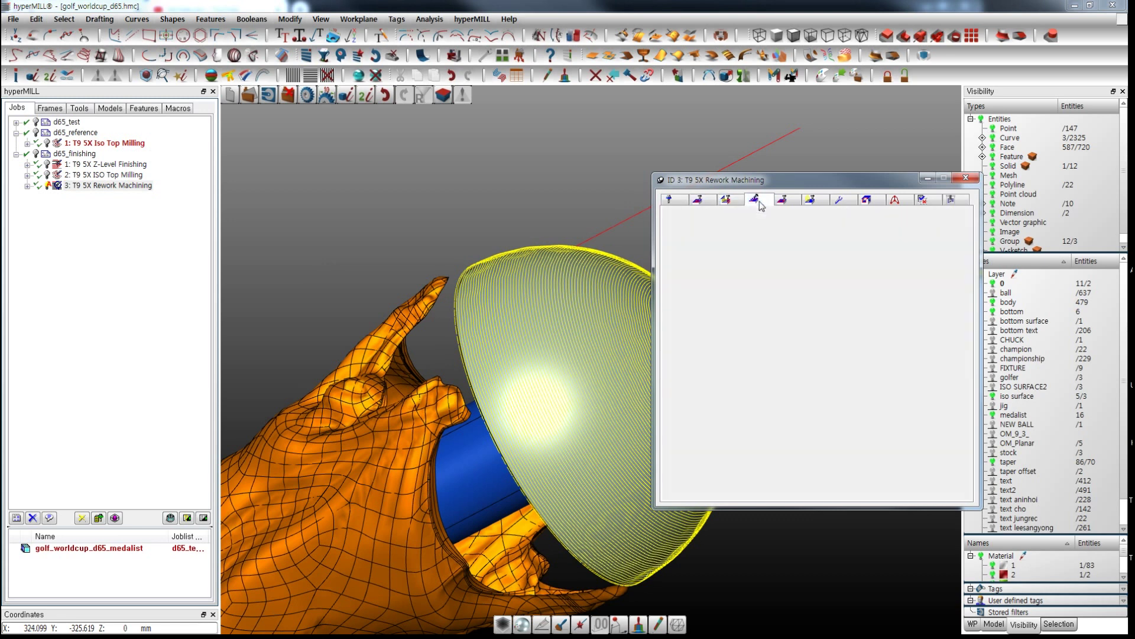
{"action": "left_click", "coordinate": [731, 206]}
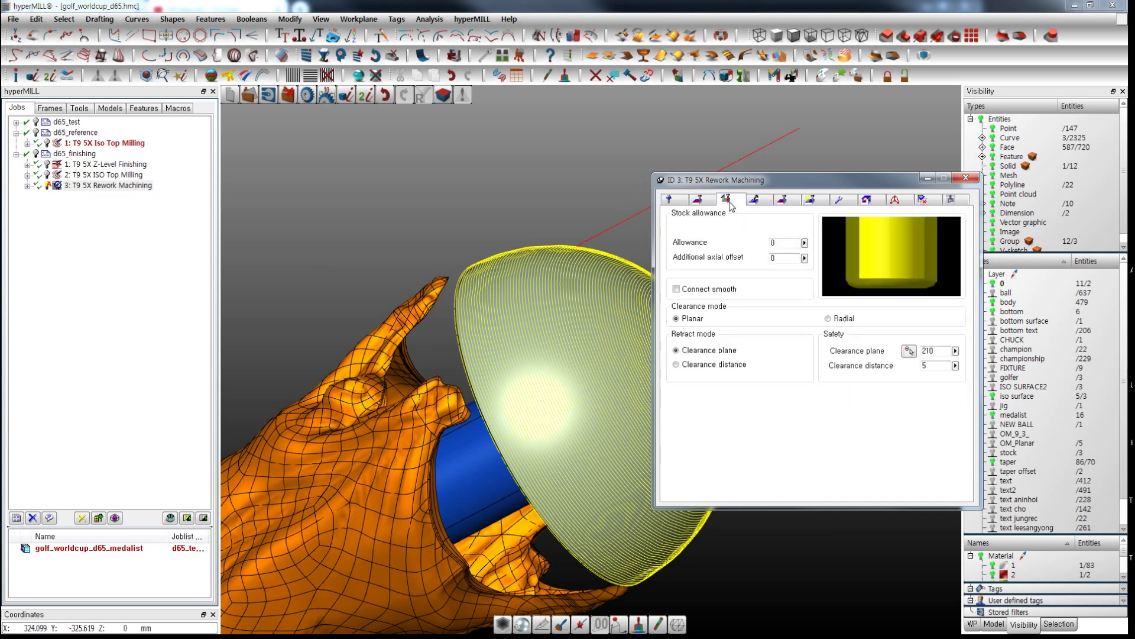
{"action": "left_click", "coordinate": [756, 201]}
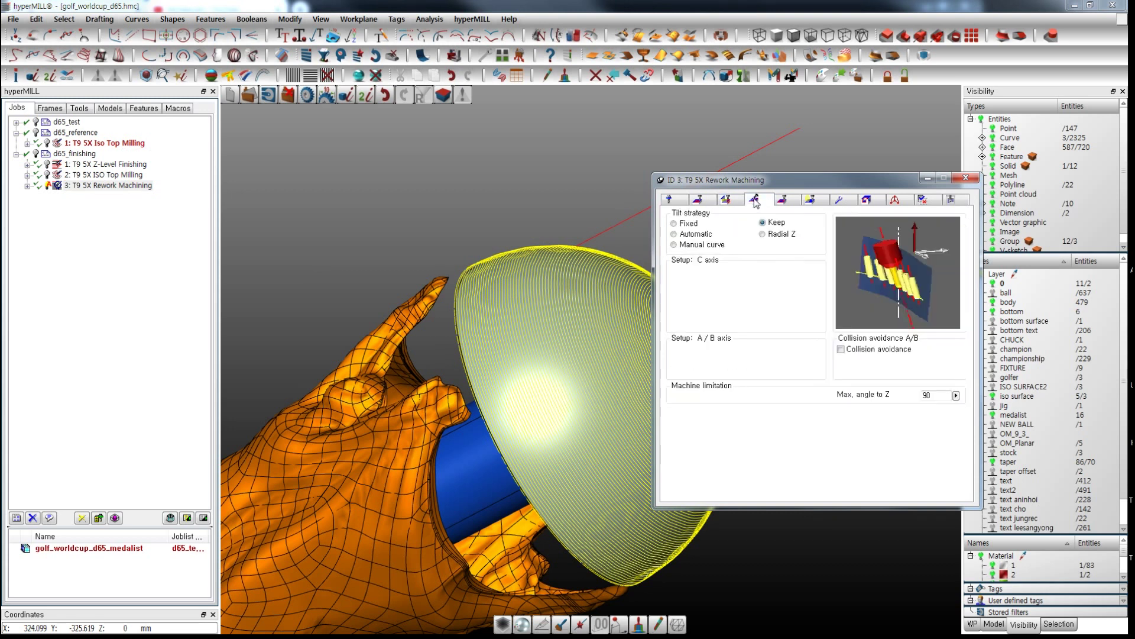
{"action": "left_click", "coordinate": [784, 201]}
{"action": "left_click", "coordinate": [819, 204]}
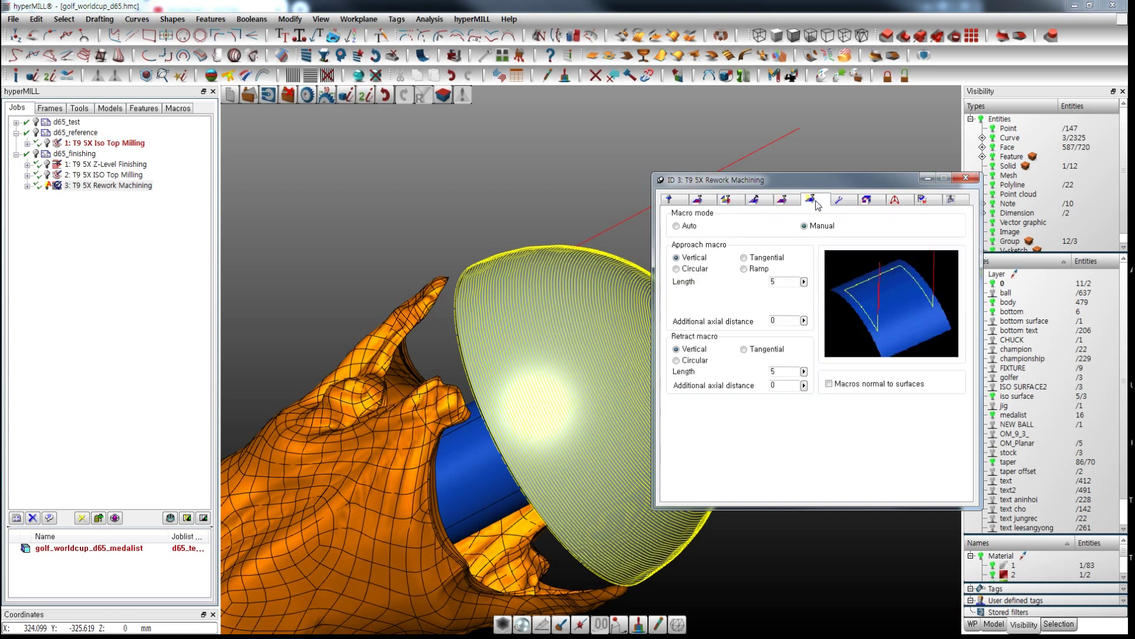
Step: Open the d65_reference Iso Top Milling job, check its macro and lateral infeed settings, and close it
{"action": "double_click", "coordinate": [134, 145]}
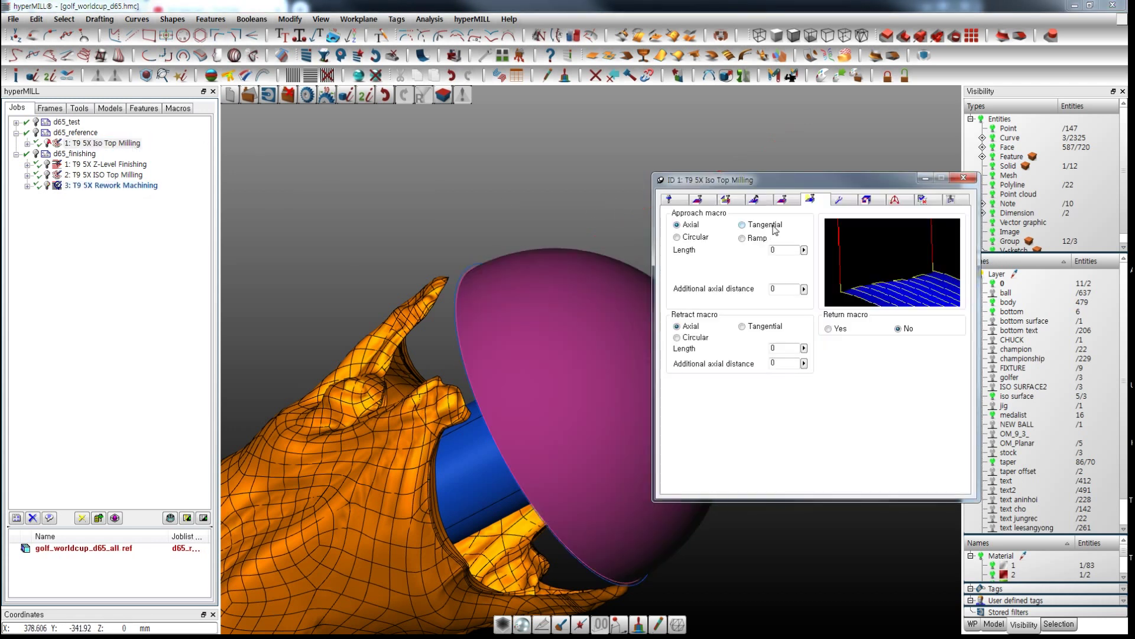
{"action": "left_click", "coordinate": [756, 203]}
{"action": "left_click", "coordinate": [728, 201]}
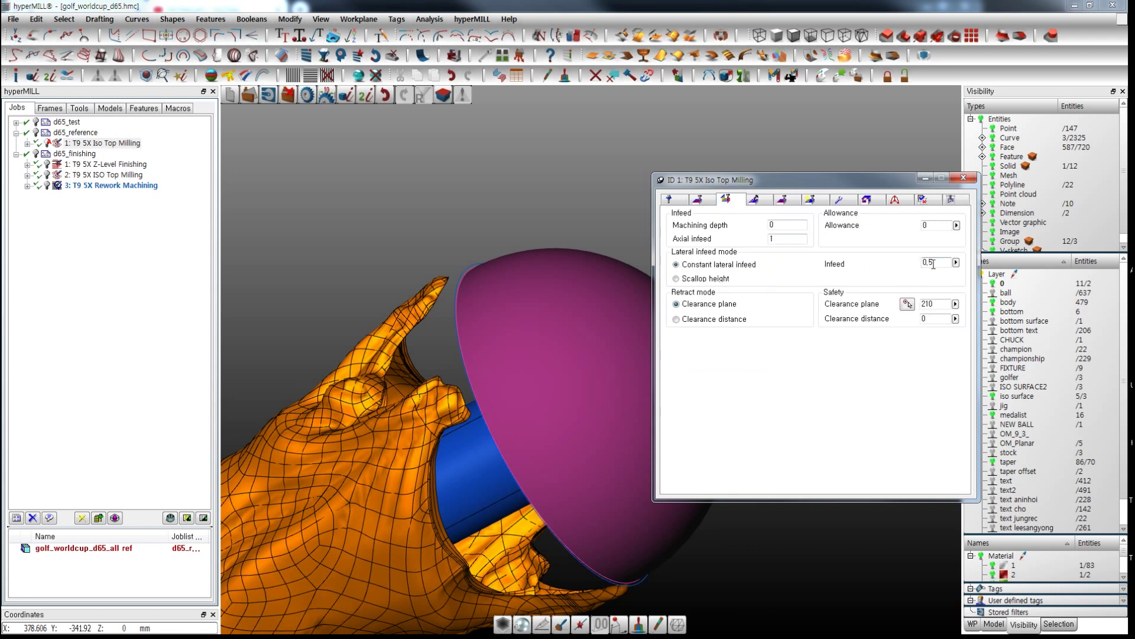
{"action": "left_click", "coordinate": [964, 179]}
Step: Reopen the Rework Machining job, check its boundary and tilt strategy settings, and close it
{"action": "double_click", "coordinate": [139, 186]}
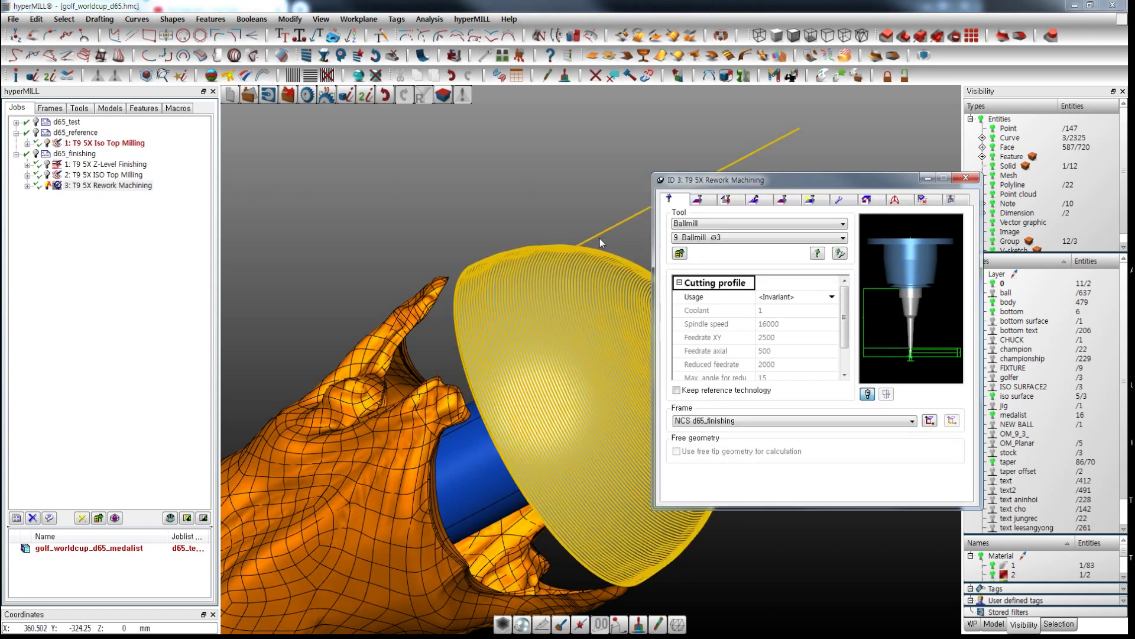
{"action": "left_click", "coordinate": [755, 201]}
{"action": "left_click", "coordinate": [782, 200]}
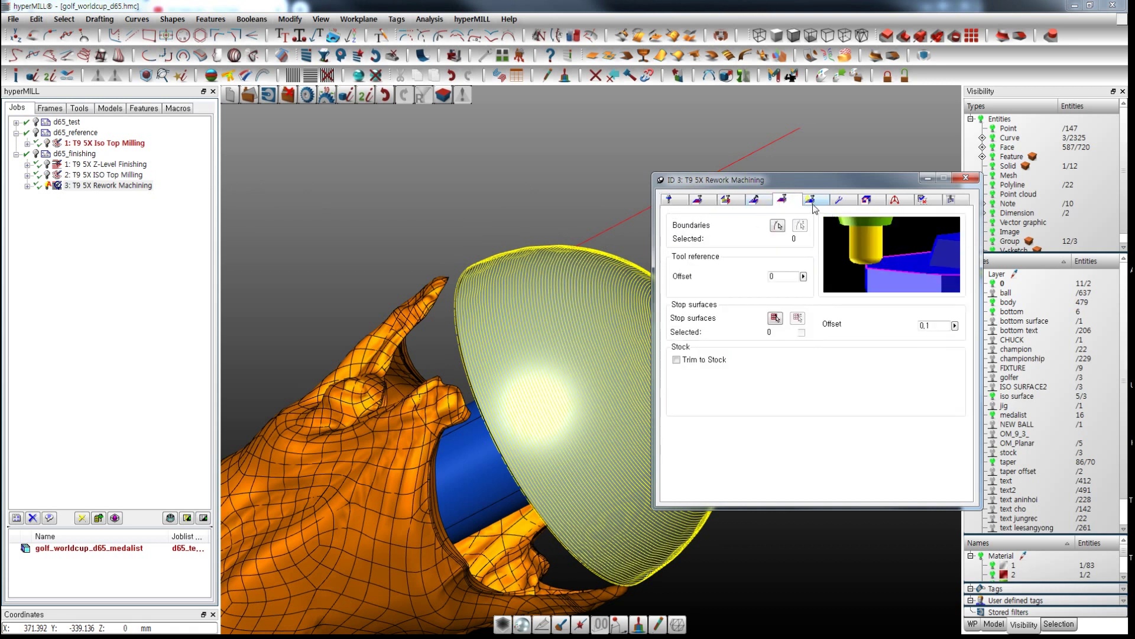
{"action": "left_click", "coordinate": [755, 201]}
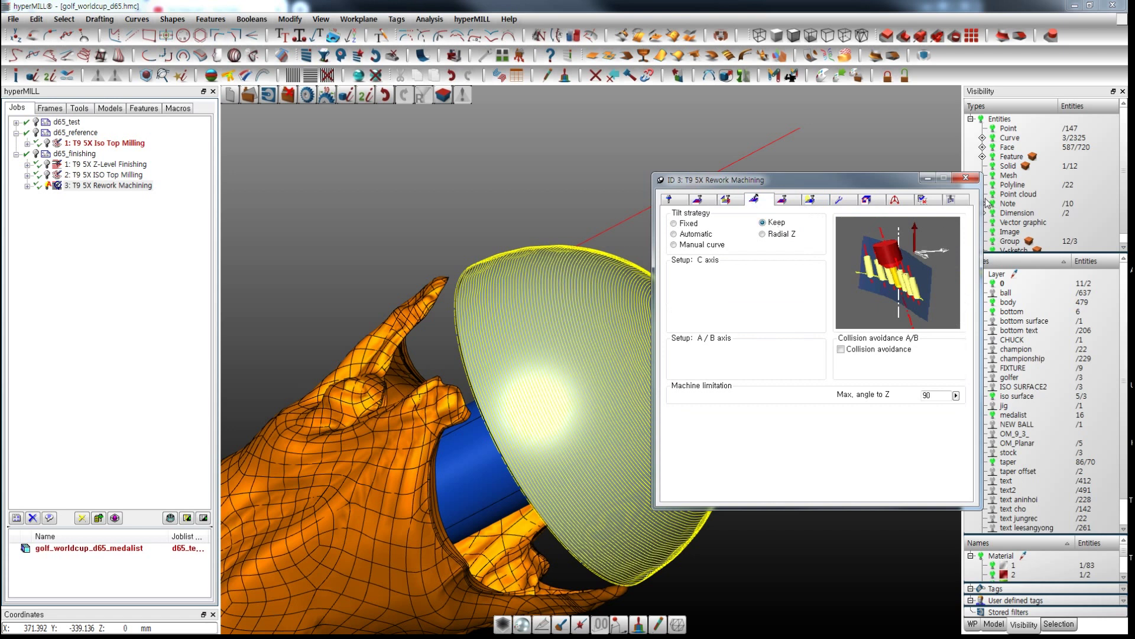
{"action": "left_click", "coordinate": [966, 179]}
Step: Read the d65_reference Iso Top Milling toolpath with job settings off and the tool axis set to Normal, and examine the axis vectors around the ball
{"action": "left_click", "coordinate": [133, 143]}
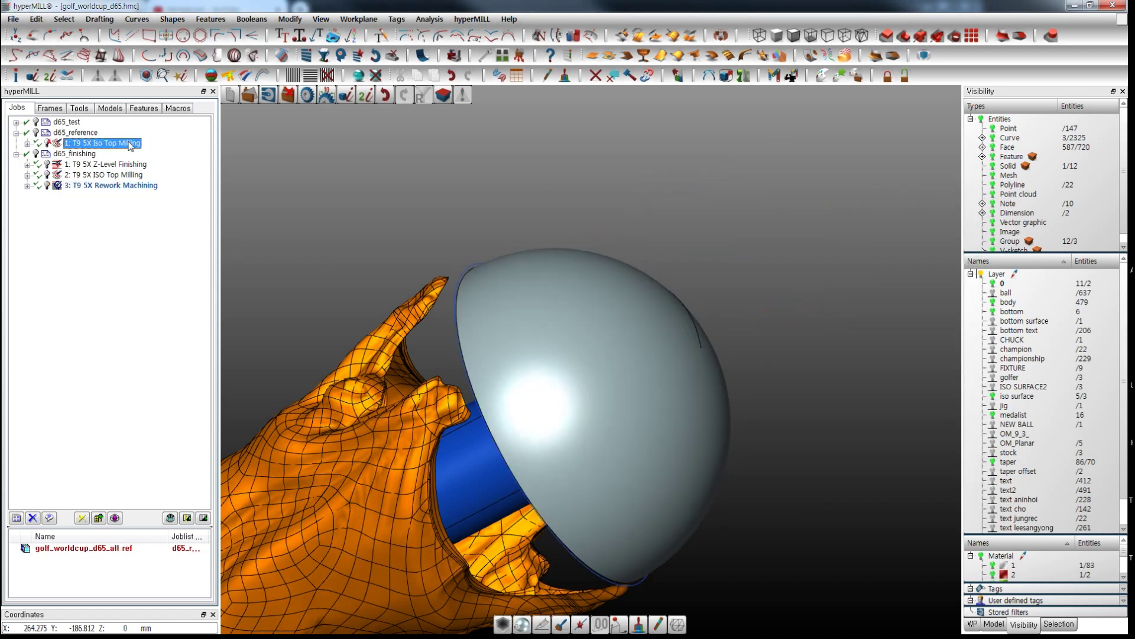
{"action": "right_click", "coordinate": [130, 146]}
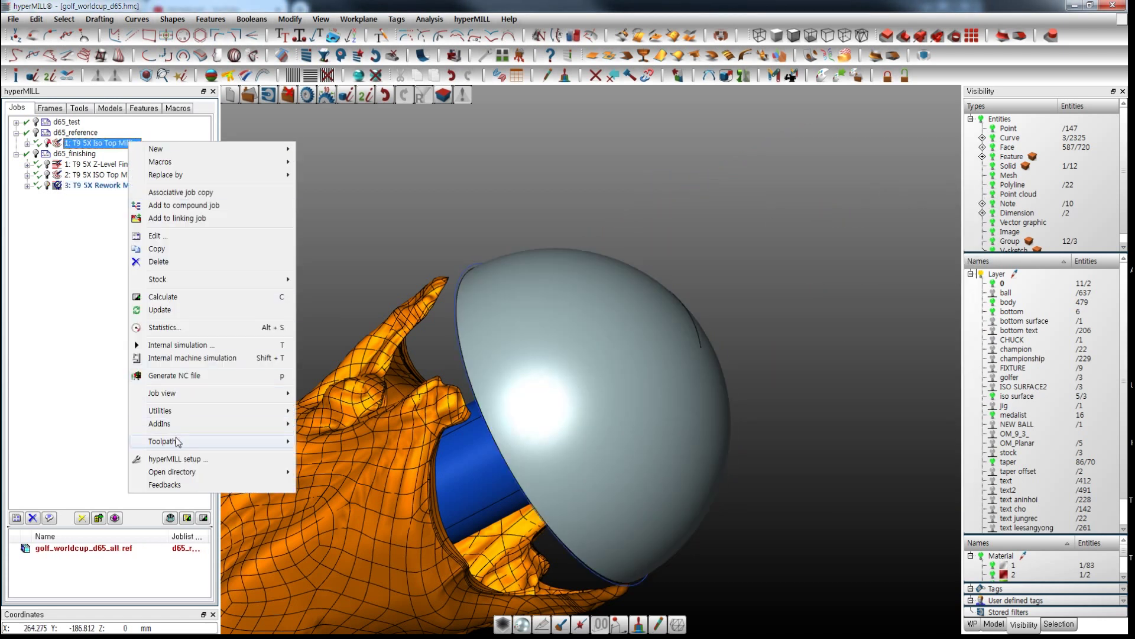
{"action": "mouse_move", "coordinate": [177, 441]}
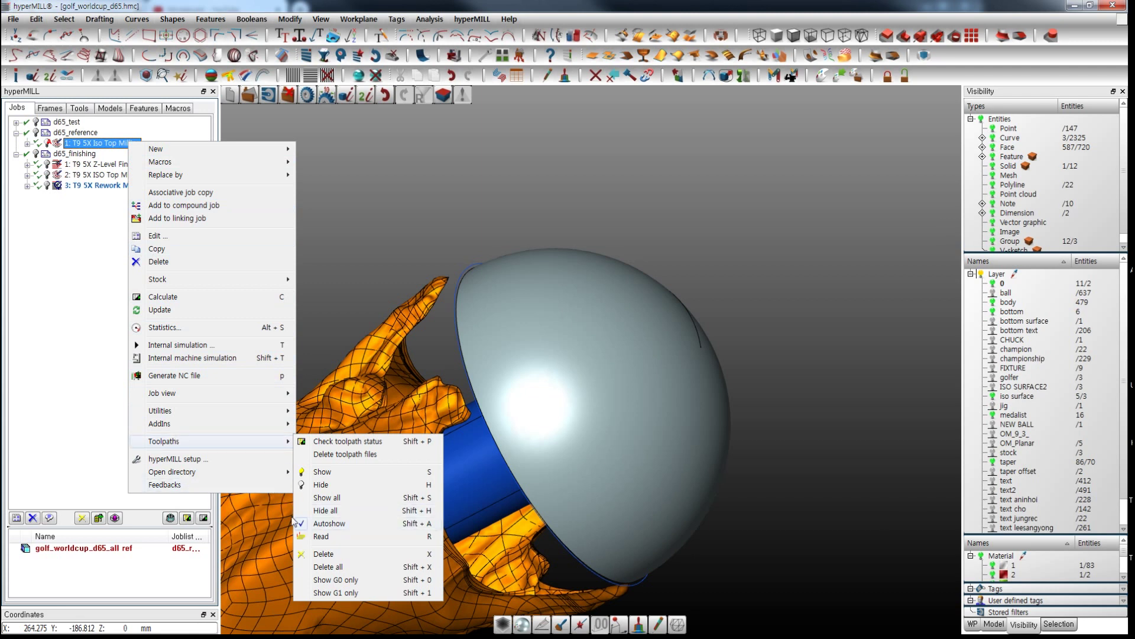
{"action": "left_click", "coordinate": [324, 536]}
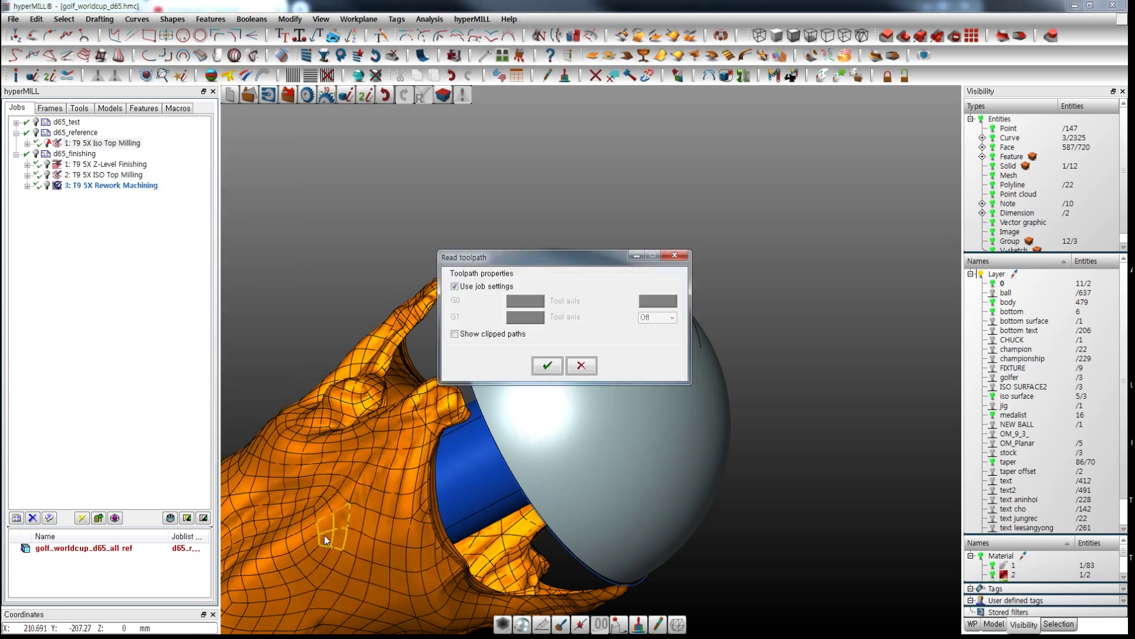
{"action": "left_click", "coordinate": [455, 286]}
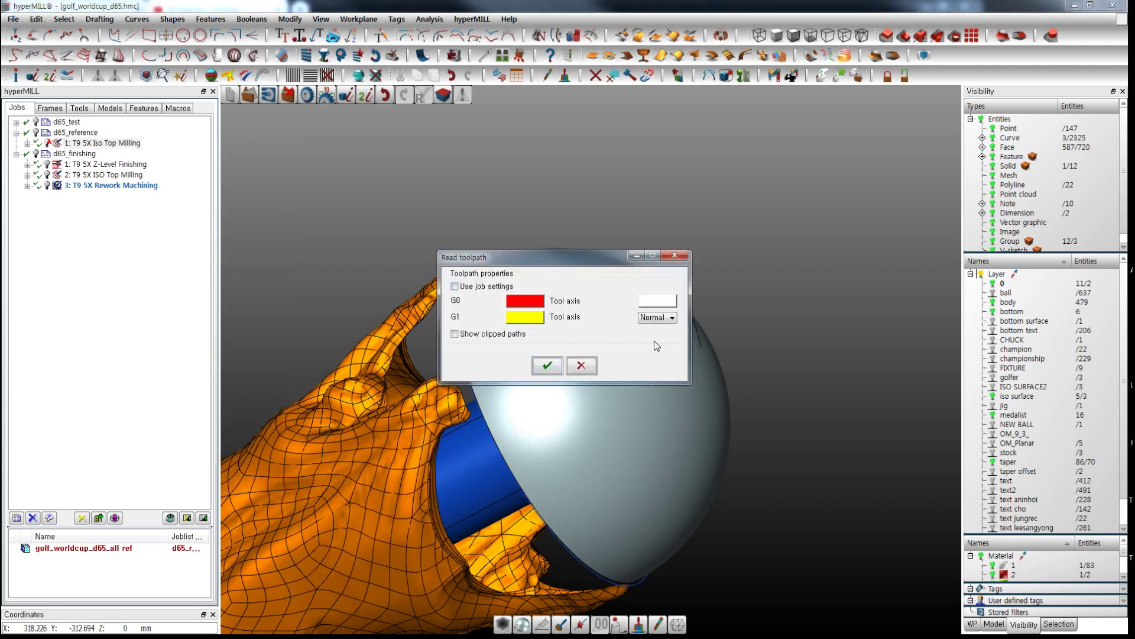
{"action": "left_click", "coordinate": [546, 365]}
{"action": "middle_click_drag", "start_coordinate": [679, 408], "coordinate": [722, 392]}
{"action": "scroll", "coordinate": [689, 268], "scroll_direction": "up", "scroll_amount": 5}
{"action": "scroll", "coordinate": [715, 325], "scroll_direction": "down", "scroll_amount": 5}
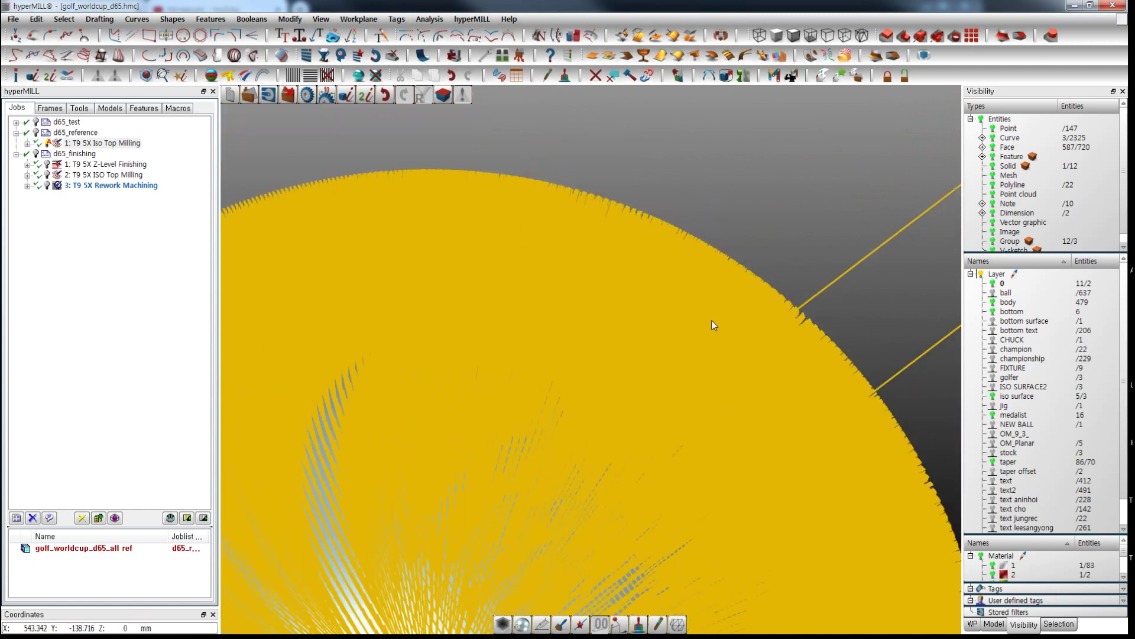
{"action": "middle_click_drag", "start_coordinate": [715, 321], "coordinate": [686, 367]}
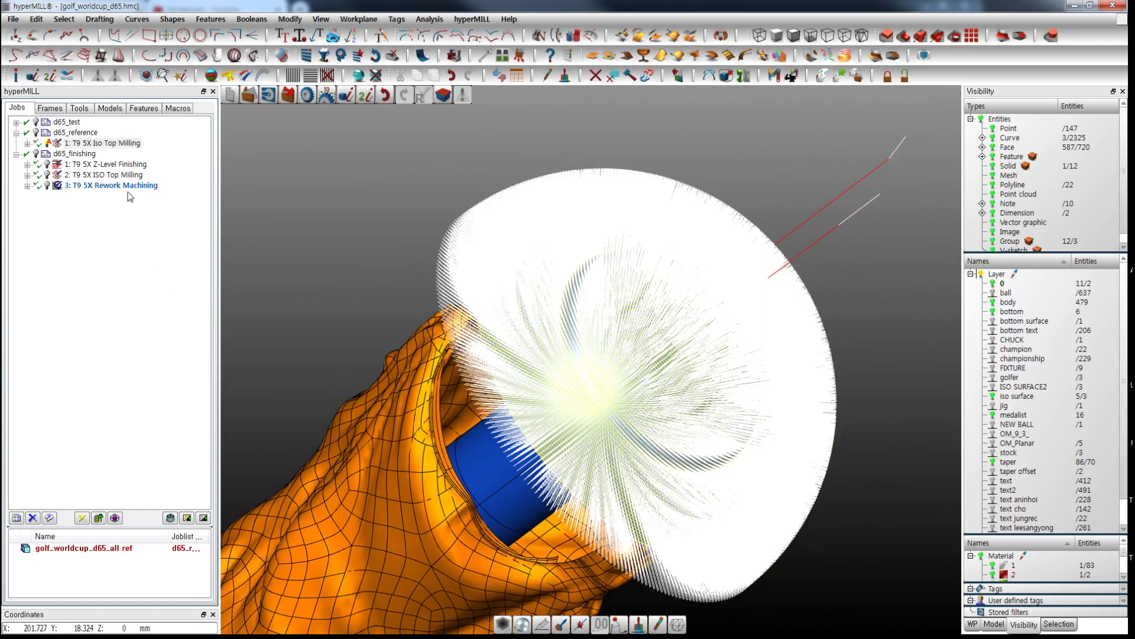
Step: Compare the tool axis directions with the Rework Machining job's tilt strategy, and close the job
{"action": "double_click", "coordinate": [113, 186]}
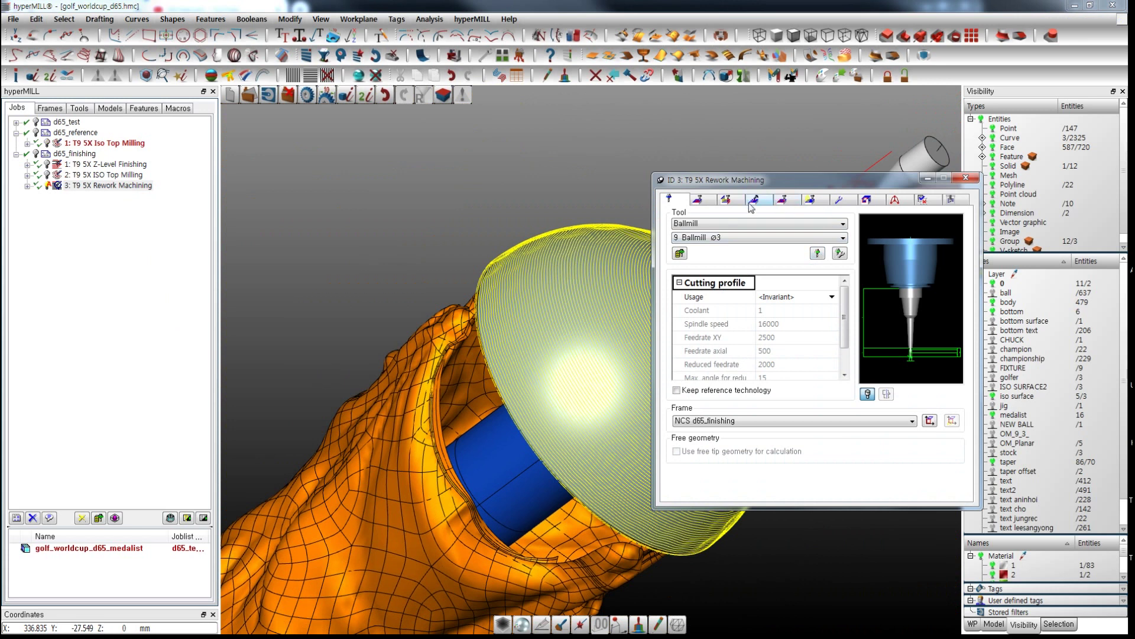
{"action": "left_click", "coordinate": [753, 199]}
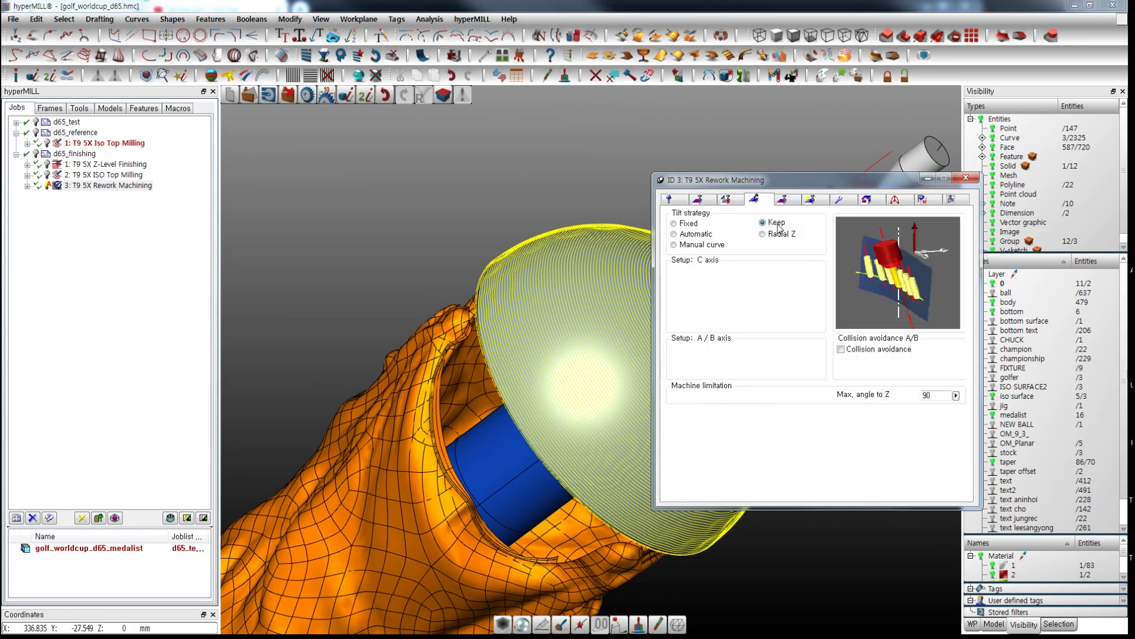
{"action": "left_click", "coordinate": [965, 178]}
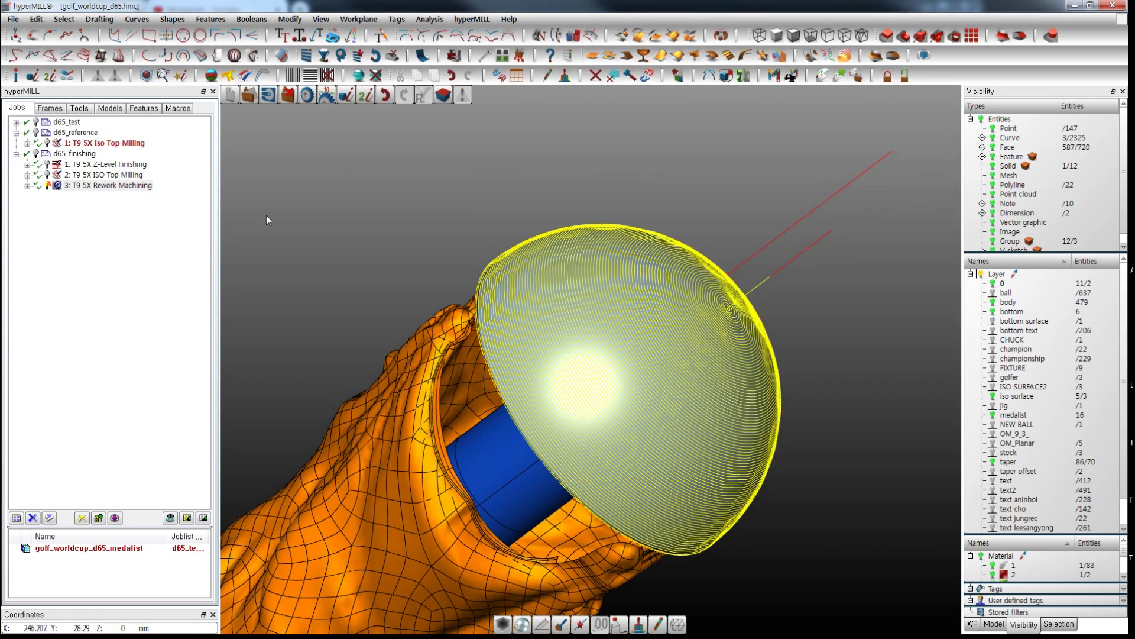
Step: Start the internal machine simulation for Rework Machining with stock calculated from the Z-Level Finishing and ISO Top Milling jobs, and close the job's settings
{"action": "double_click", "coordinate": [113, 185]}
{"action": "right_click", "coordinate": [135, 186]}
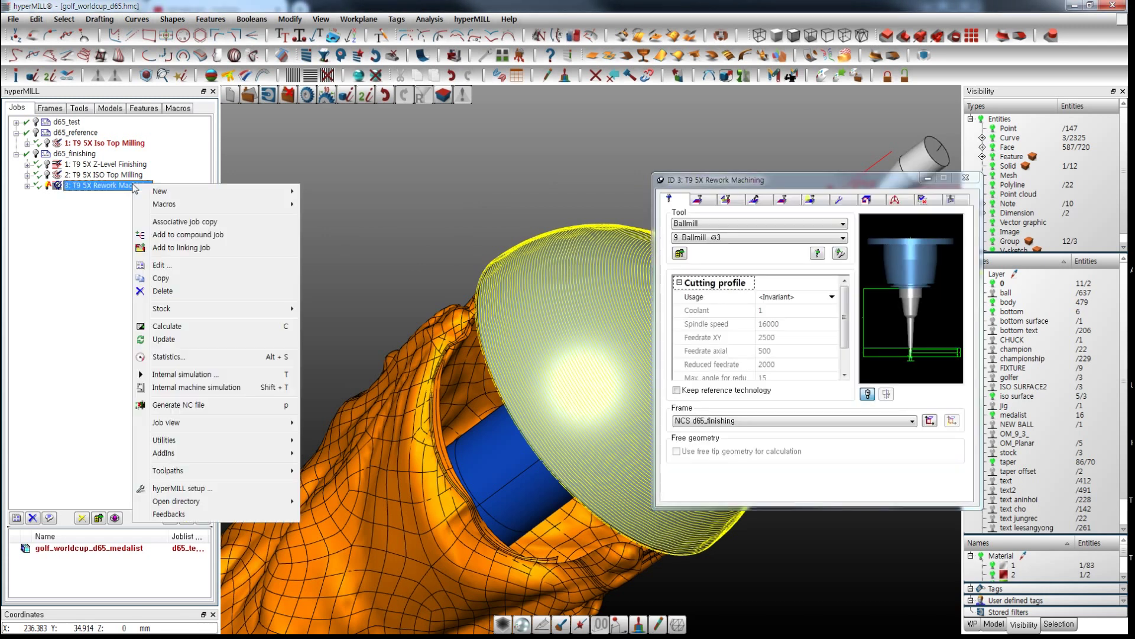
{"action": "left_click", "coordinate": [176, 388]}
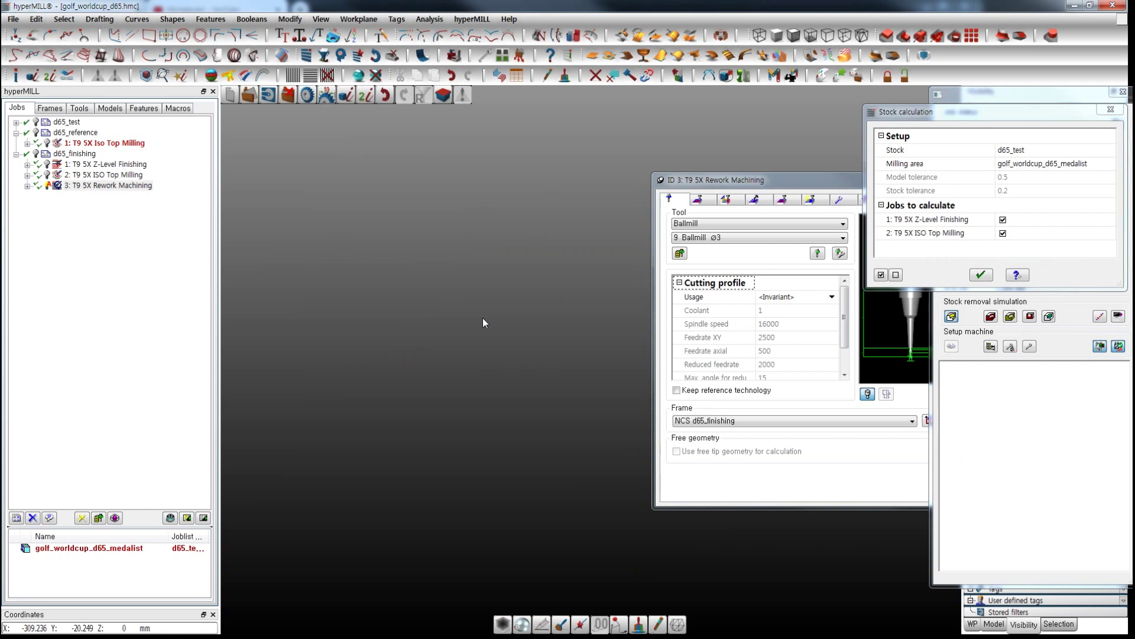
{"action": "left_click", "coordinate": [980, 275]}
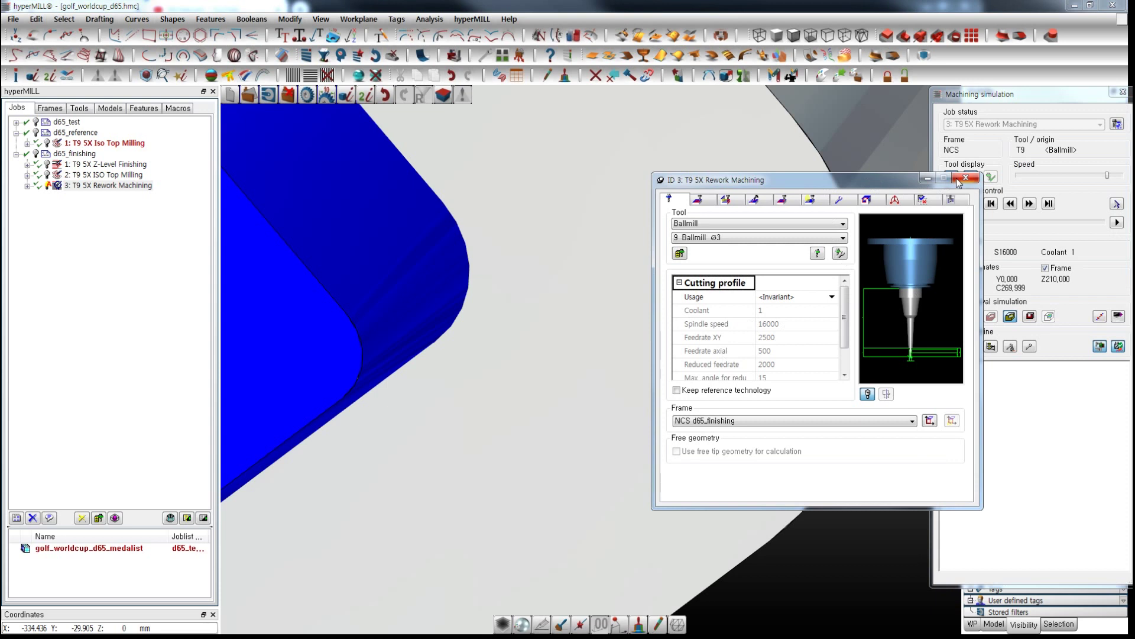
{"action": "left_click", "coordinate": [965, 178]}
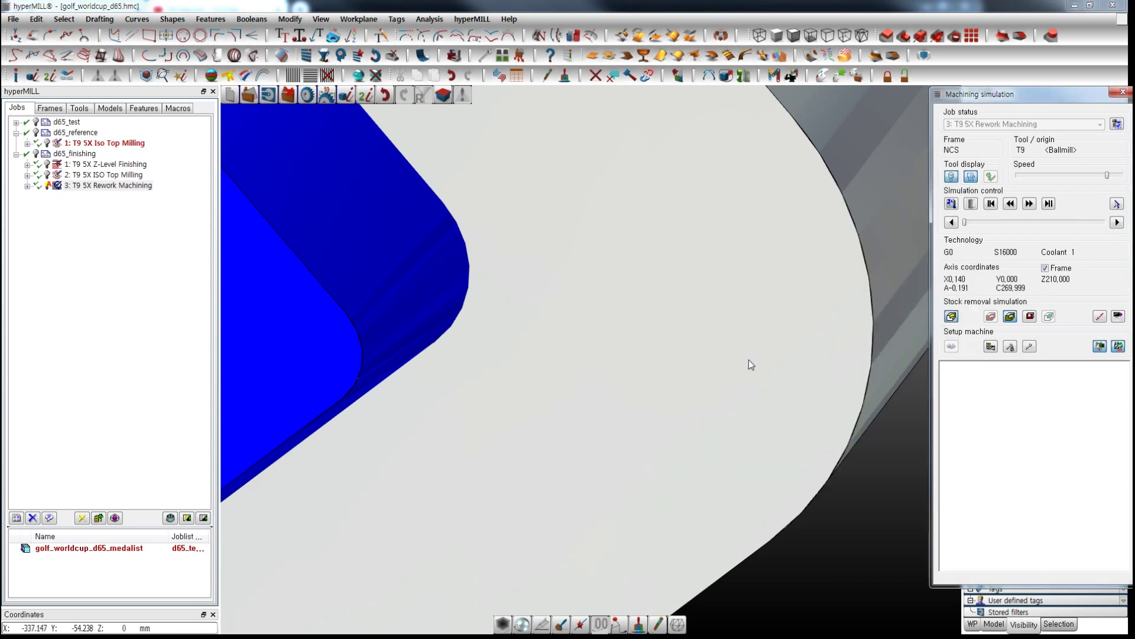
Step: Run the Rework Machining simulation and examine the ball mill cutting the crown of the clamped trophy
{"action": "middle_click_drag", "start_coordinate": [658, 487], "coordinate": [465, 404]}
{"action": "scroll", "coordinate": [445, 453], "scroll_direction": "down", "scroll_amount": 5}
{"action": "middle_click_drag", "start_coordinate": [515, 495], "coordinate": [457, 436]}
{"action": "middle_click_drag", "start_coordinate": [590, 510], "coordinate": [580, 419]}
{"action": "middle_click_drag", "start_coordinate": [720, 417], "coordinate": [657, 442]}
{"action": "scroll", "coordinate": [505, 324], "scroll_direction": "up", "scroll_amount": 4}
{"action": "middle_click_drag", "start_coordinate": [541, 388], "coordinate": [520, 424]}
{"action": "middle_click_drag", "start_coordinate": [608, 423], "coordinate": [572, 427]}
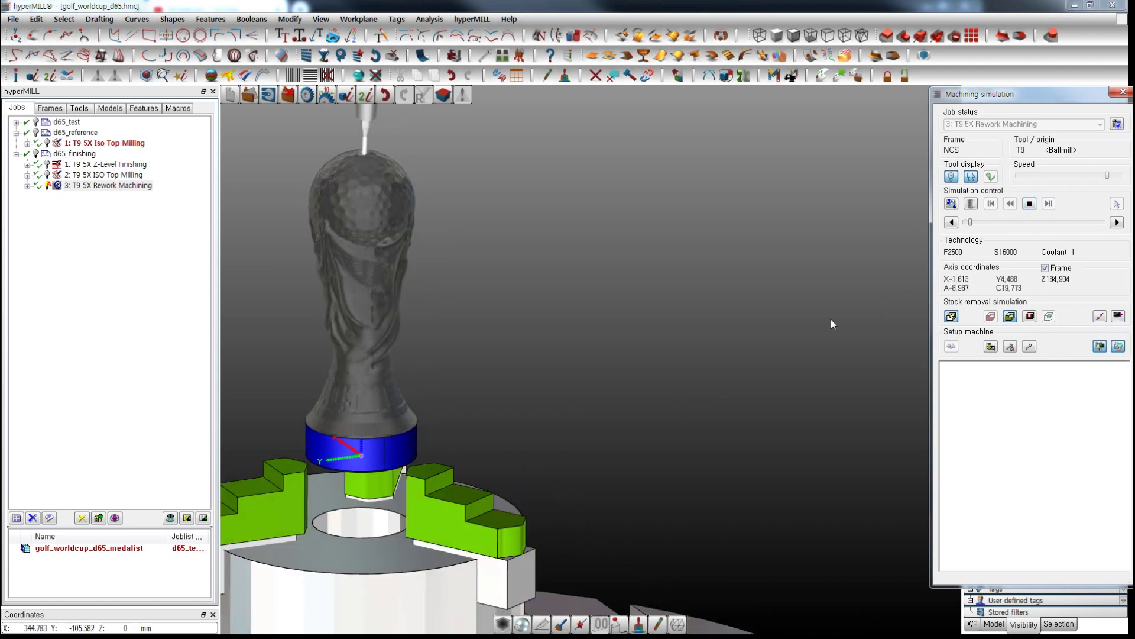
Step: Lower the running simulation's speed and examine the tool and table tilting while the ball's upper half is cut
{"action": "middle_click_drag", "start_coordinate": [694, 378], "coordinate": [799, 416]}
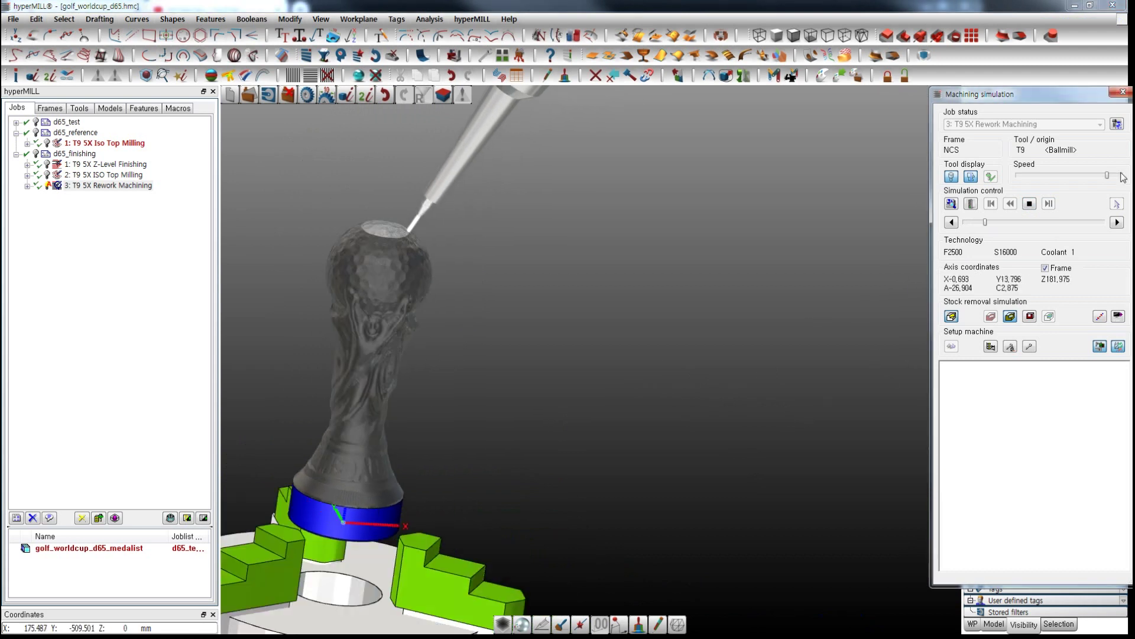
{"action": "left_click", "coordinate": [1049, 175]}
{"action": "left_click", "coordinate": [1048, 175]}
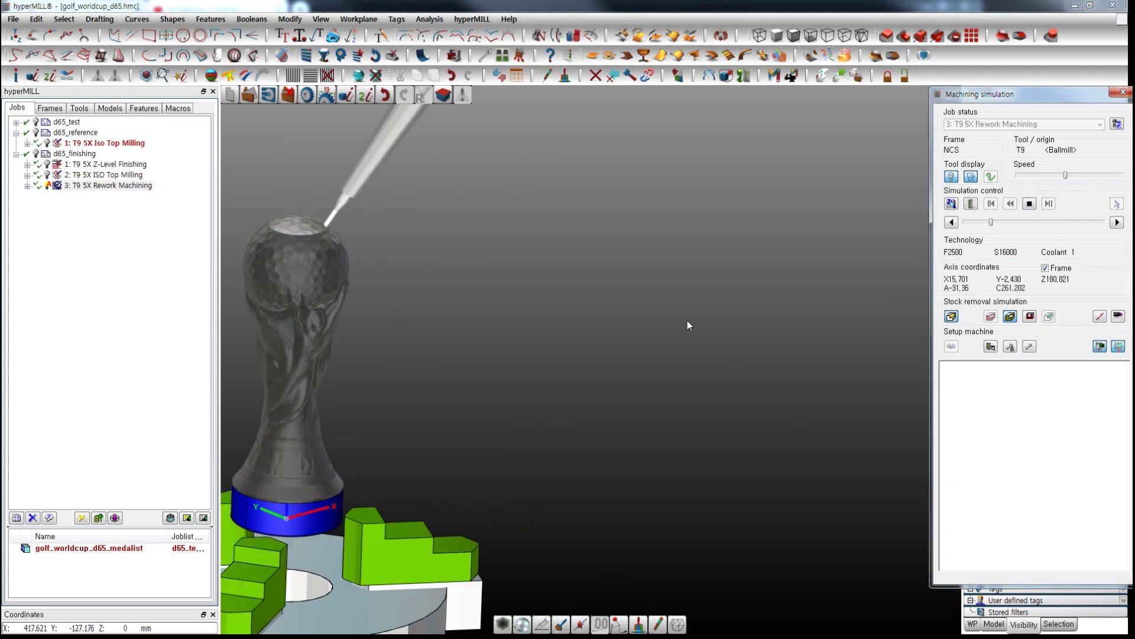
{"action": "middle_click_drag", "start_coordinate": [668, 360], "coordinate": [519, 351]}
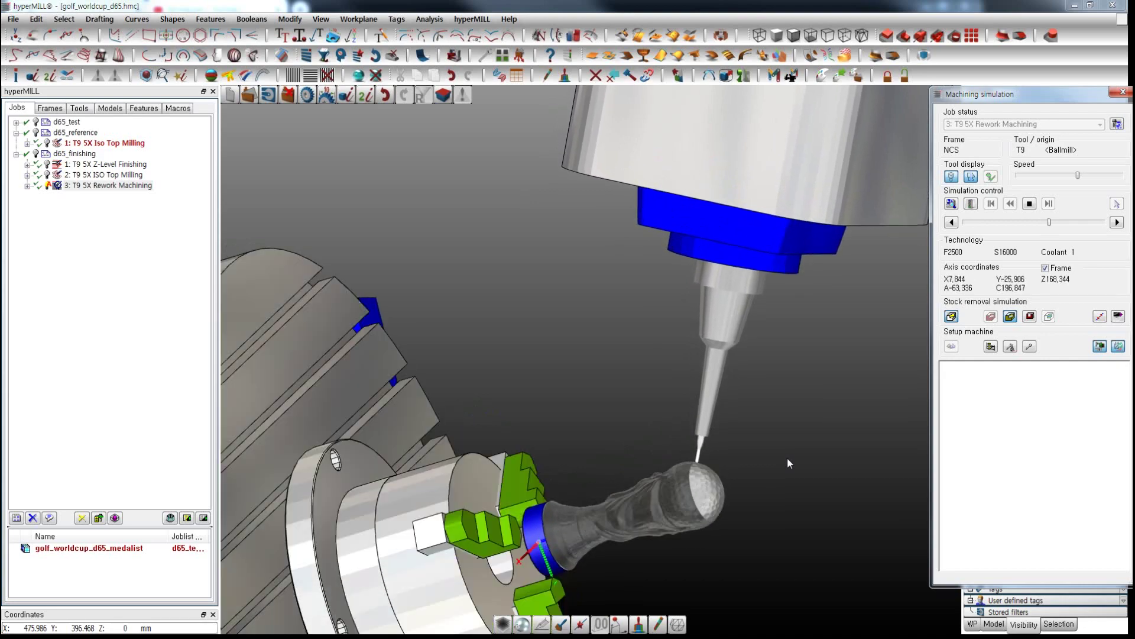
Step: Raise the Rework Machining simulation's speed and watch the ball's upper half being cut through to the end
{"action": "middle_click_drag", "start_coordinate": [776, 442], "coordinate": [742, 321]}
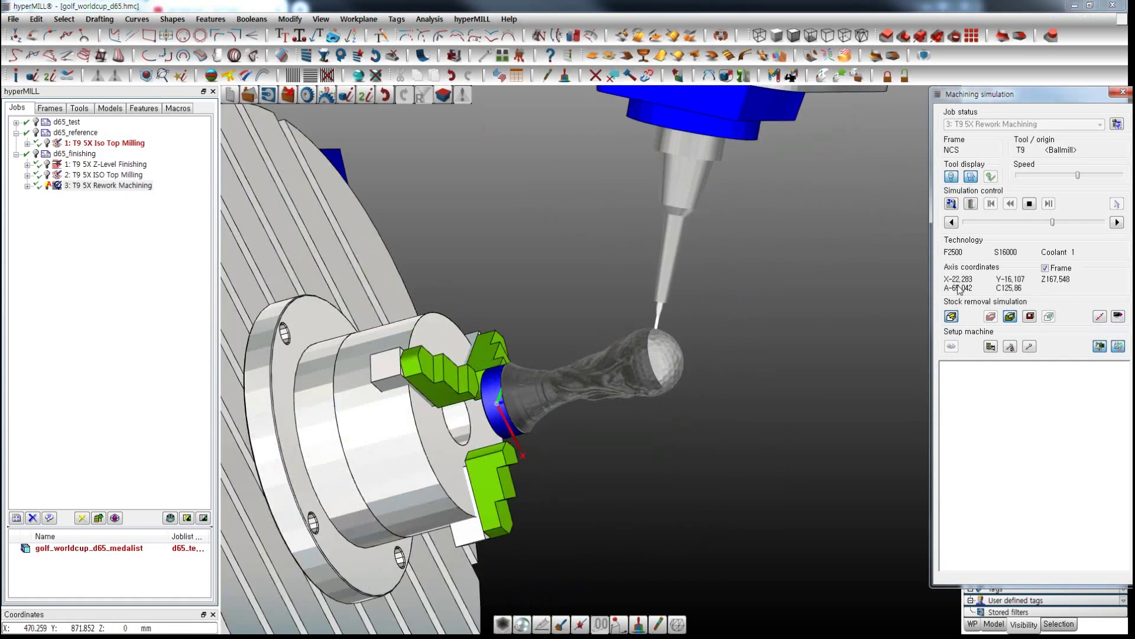
{"action": "left_click", "coordinate": [1112, 175]}
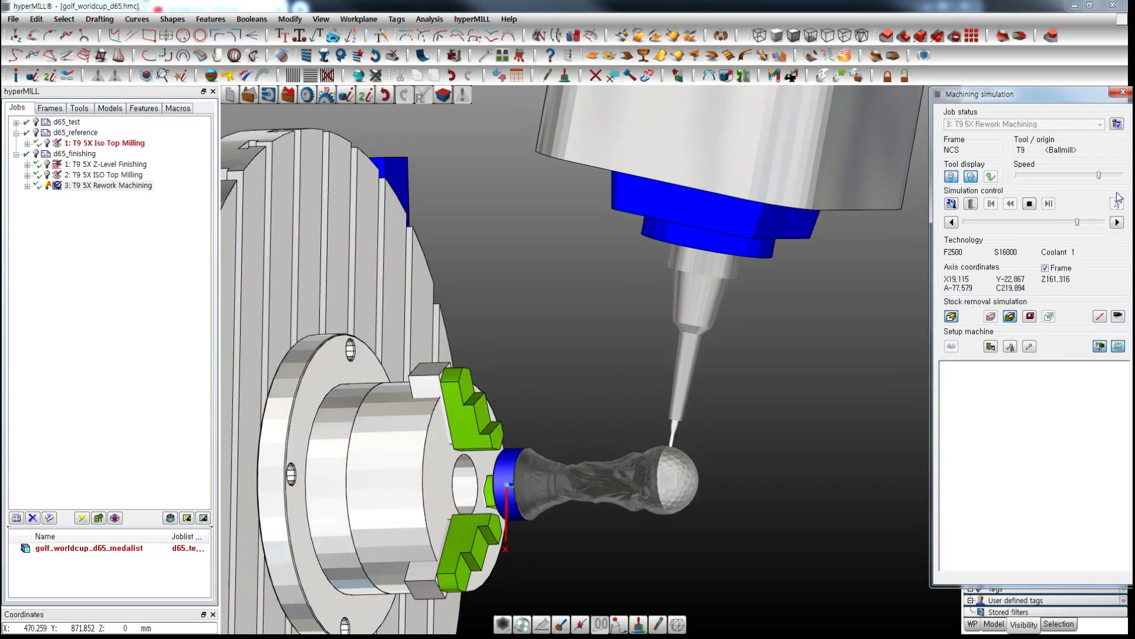
{"action": "middle_click_drag", "start_coordinate": [871, 406], "coordinate": [725, 437]}
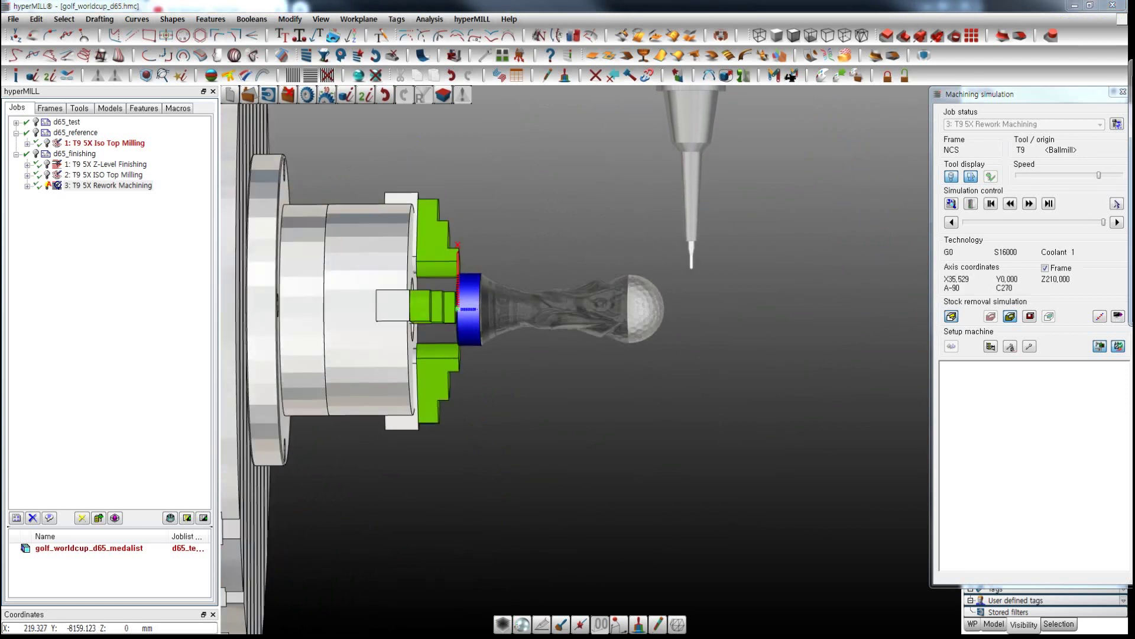
Step: Examine the dimpled surface and lower edge of the simulated ball's machined half up close
{"action": "left_click_drag", "start_coordinate": [1134, 67], "coordinate": [917, 85]}
{"action": "left_click", "coordinate": [904, 324]}
{"action": "middle_click_drag", "start_coordinate": [707, 310], "coordinate": [623, 260]}
{"action": "scroll", "coordinate": [642, 262], "scroll_direction": "up", "scroll_amount": 5}
{"action": "scroll", "coordinate": [646, 264], "scroll_direction": "up", "scroll_amount": 5}
{"action": "middle_click_drag", "start_coordinate": [740, 364], "coordinate": [720, 345]}
{"action": "scroll", "coordinate": [580, 324], "scroll_direction": "down", "scroll_amount": 5}
{"action": "middle_click_drag", "start_coordinate": [581, 323], "coordinate": [769, 455]}
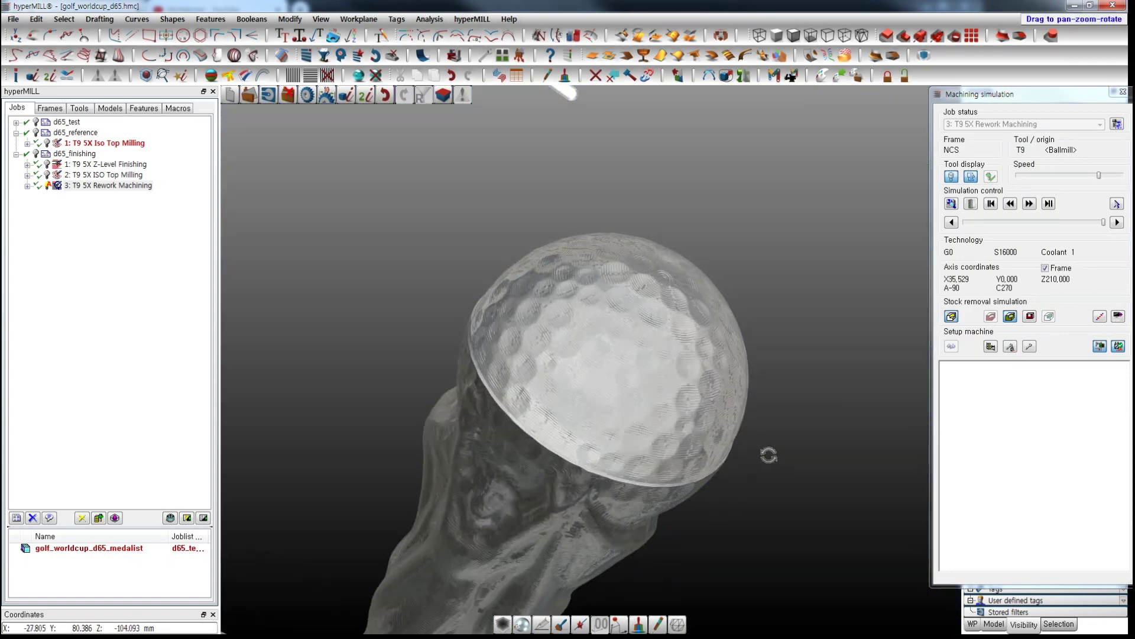
{"action": "mouse_move", "coordinate": [780, 445]}
{"action": "middle_mouse_down"}
{"action": "mouse_move", "coordinate": [779, 410]}
{"action": "mouse_move", "coordinate": [794, 427]}
{"action": "middle_mouse_up"}
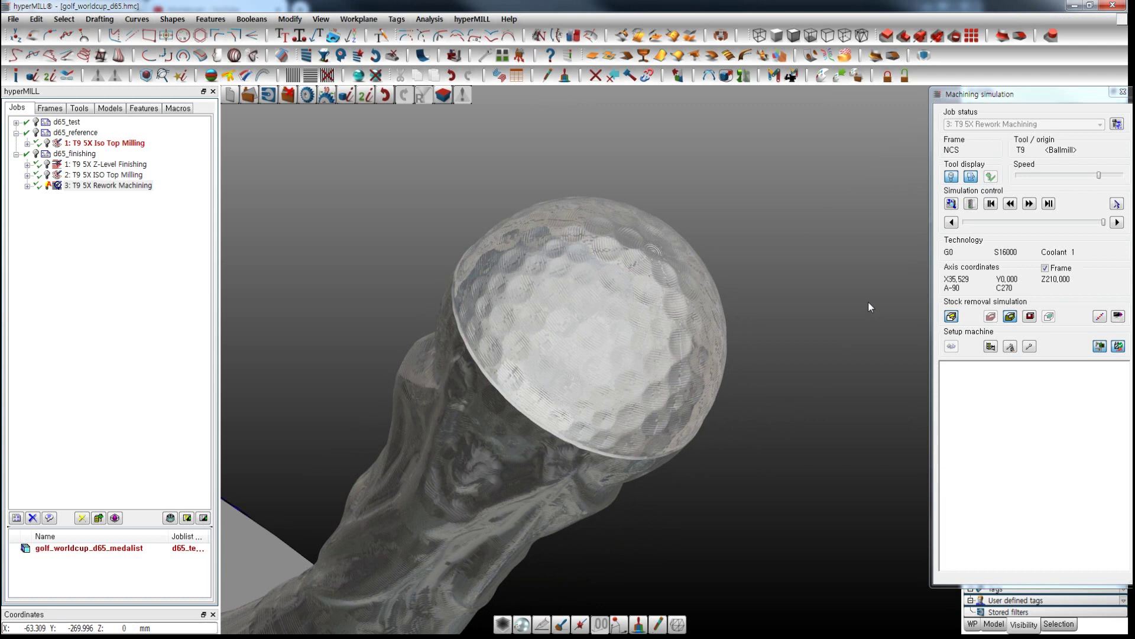
Step: Close the machining simulation and return to the trophy model's ball surface
{"action": "left_click", "coordinate": [1006, 94]}
{"action": "left_click_drag", "start_coordinate": [1004, 92], "coordinate": [937, 101]}
{"action": "left_click", "coordinate": [1055, 102]}
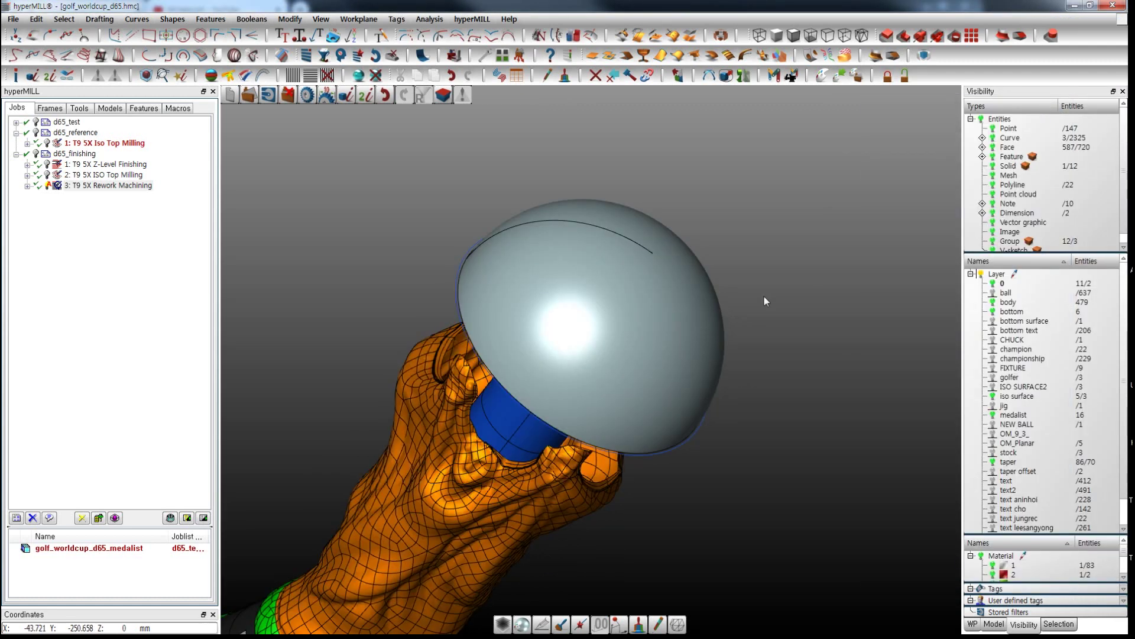
{"action": "middle_click_drag", "start_coordinate": [771, 285], "coordinate": [758, 275]}
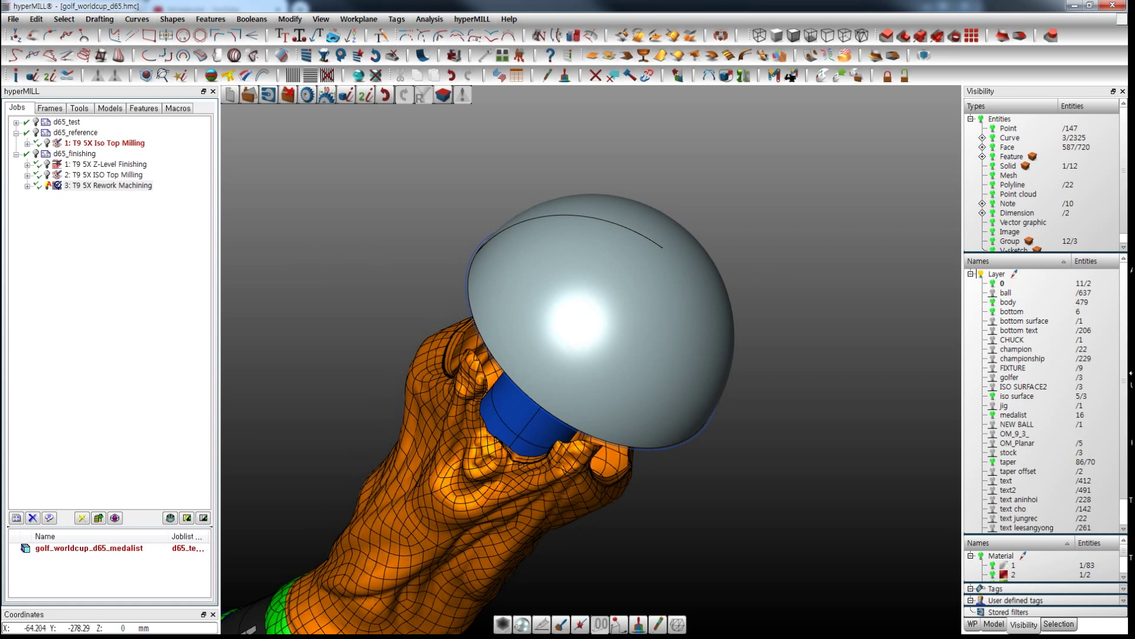
Step: Generate a VIS stock model for the d65_finishing Z-Level Finishing job from the d65_test stock at 0.2 resolution
{"action": "left_click", "coordinate": [123, 165]}
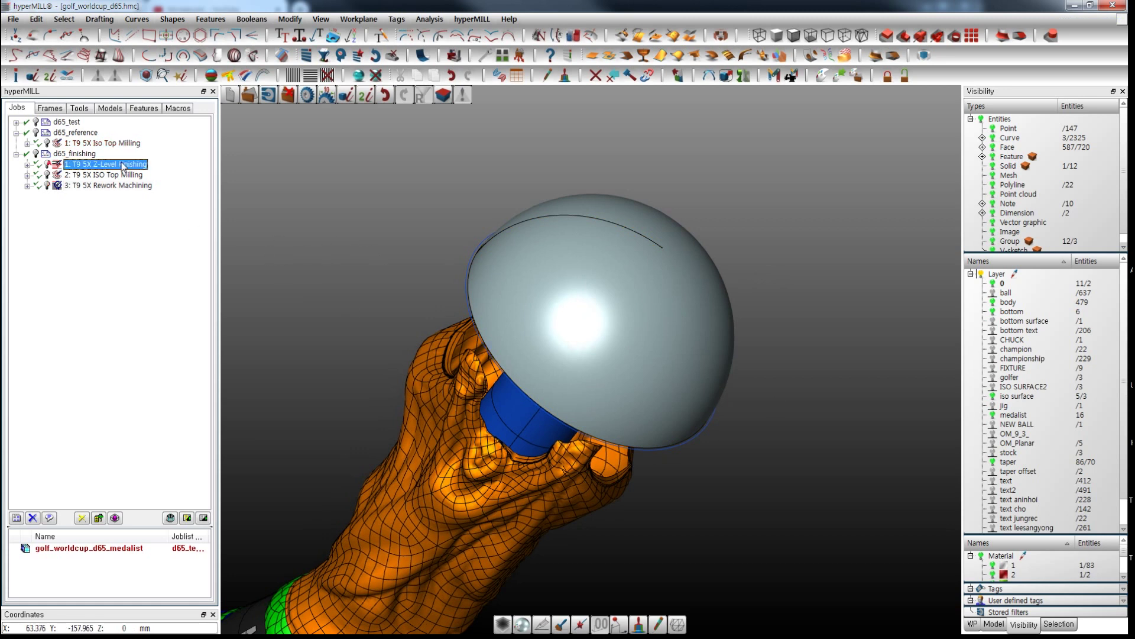
{"action": "right_click", "coordinate": [123, 166]}
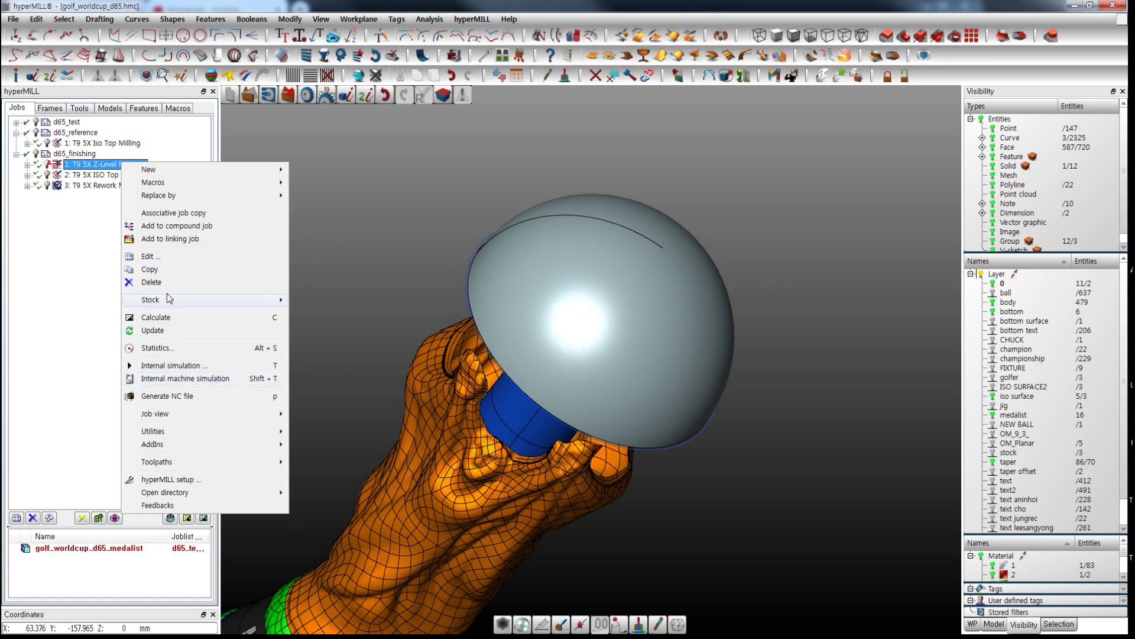
{"action": "left_click", "coordinate": [317, 344]}
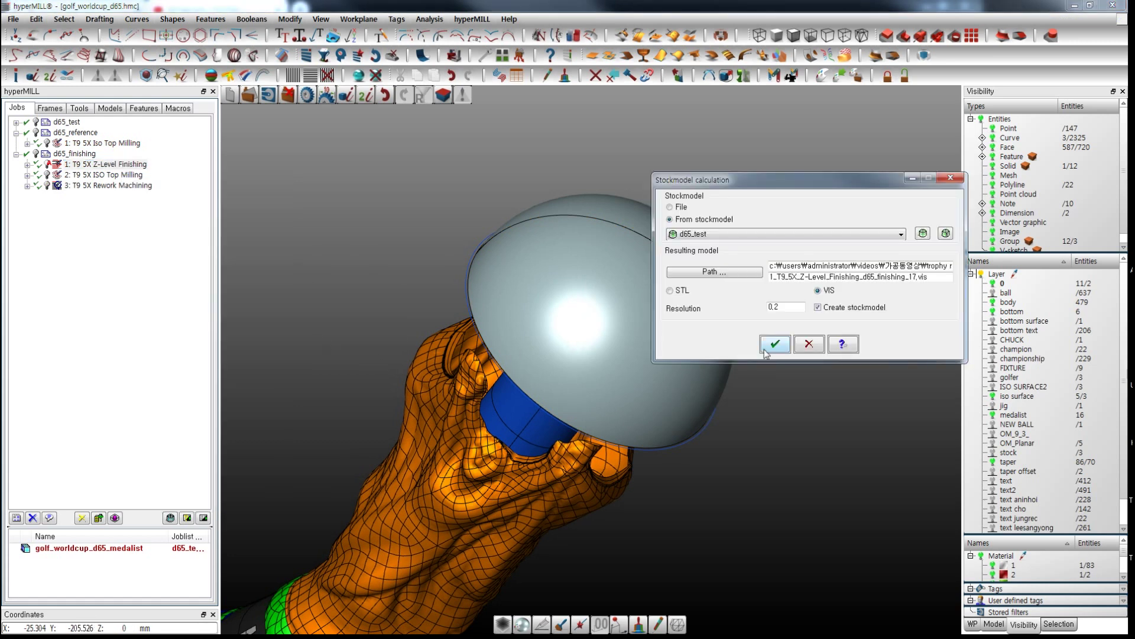
{"action": "left_click", "coordinate": [773, 345]}
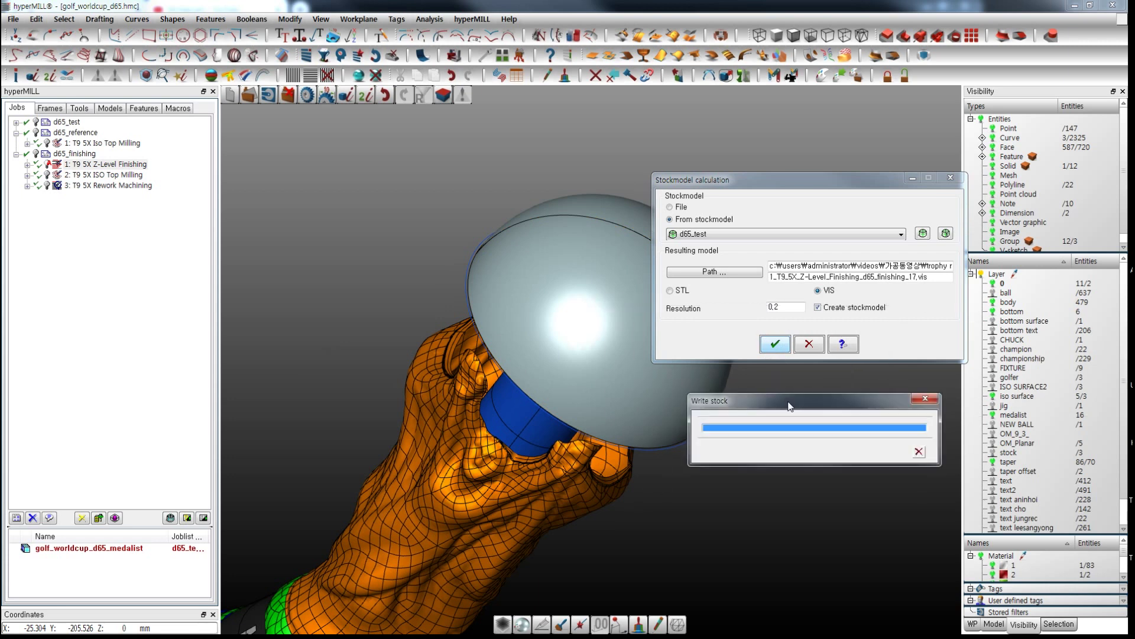
Step: Generate a VIS stock model for the d65_finishing ISO Top Milling job from the Z-Level Finishing stock at 0.2 resolution
{"action": "left_click", "coordinate": [123, 176]}
{"action": "right_click", "coordinate": [125, 179]}
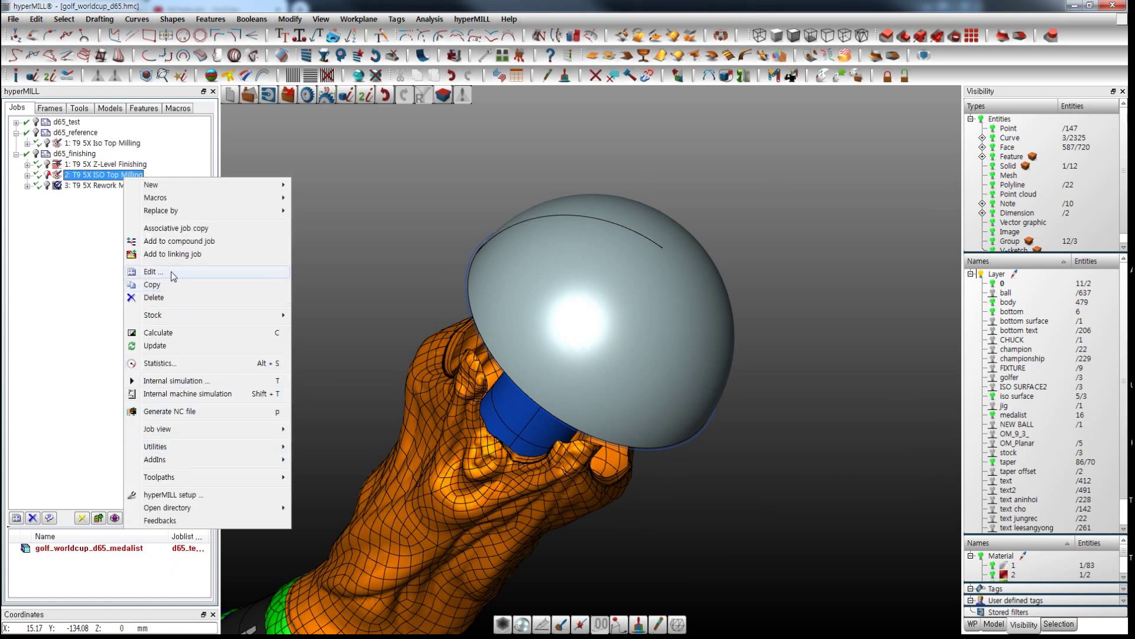
{"action": "mouse_move", "coordinate": [266, 314]}
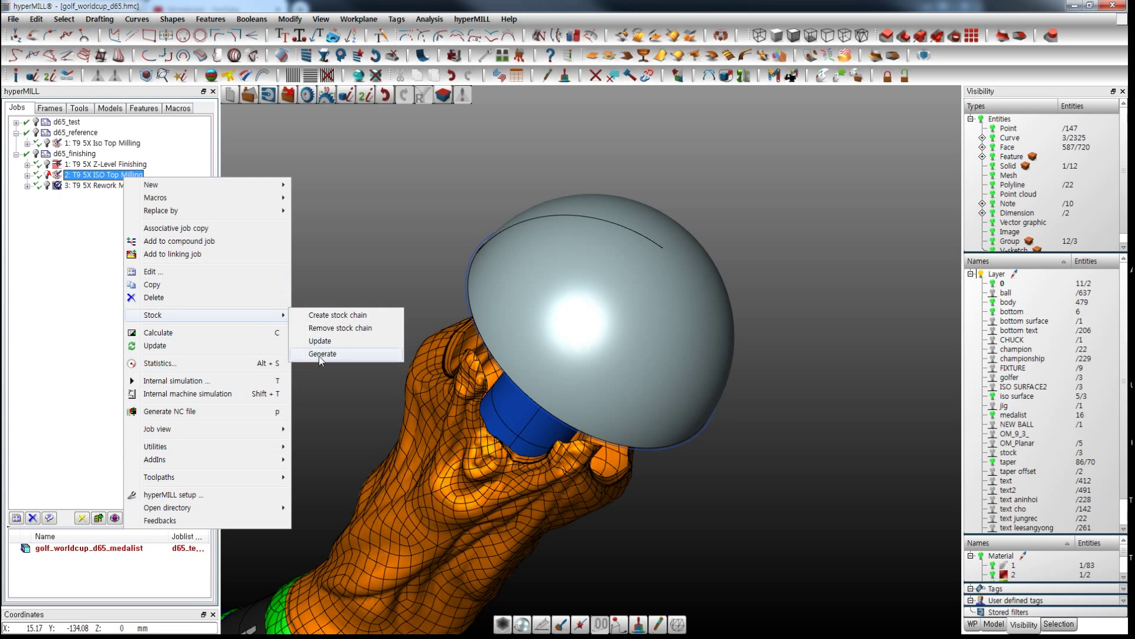
{"action": "left_click", "coordinate": [319, 355]}
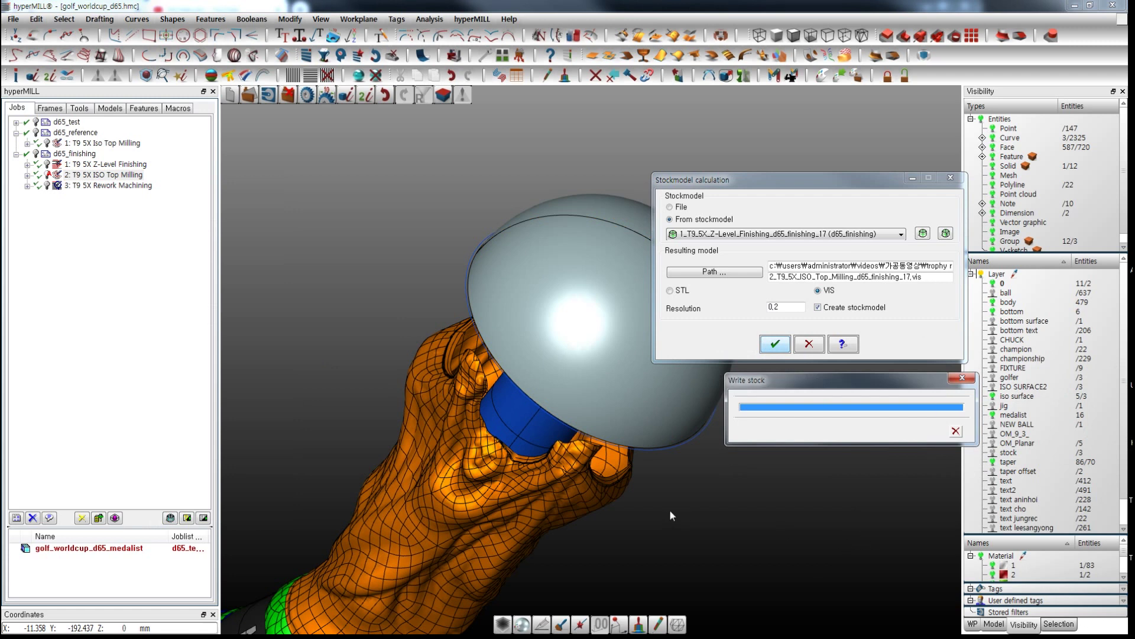
Step: Generate a VIS stock model for the Rework Machining job from the ISO Top Milling stock at 0.2 resolution
{"action": "left_click", "coordinate": [140, 185]}
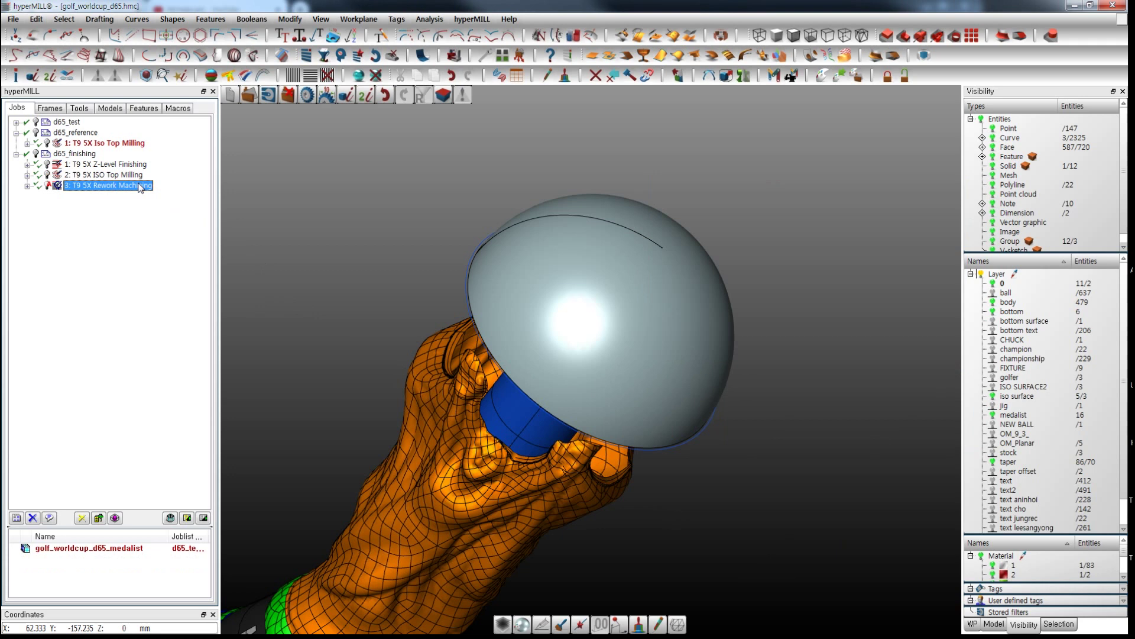
{"action": "right_click", "coordinate": [140, 186]}
{"action": "mouse_move", "coordinate": [192, 307]}
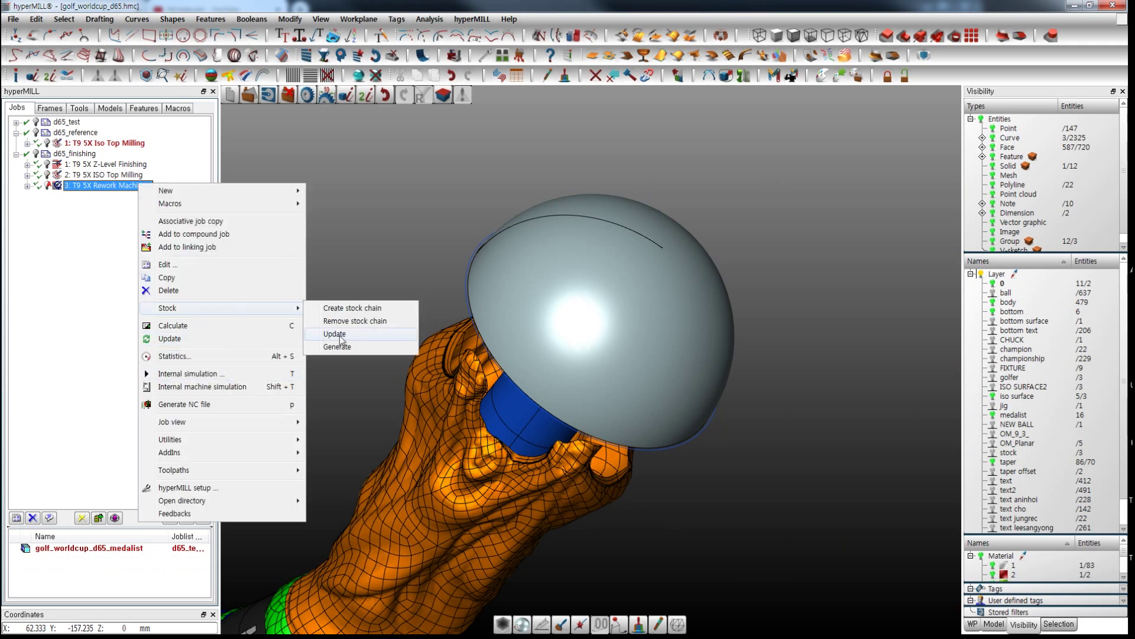
{"action": "left_click", "coordinate": [350, 350]}
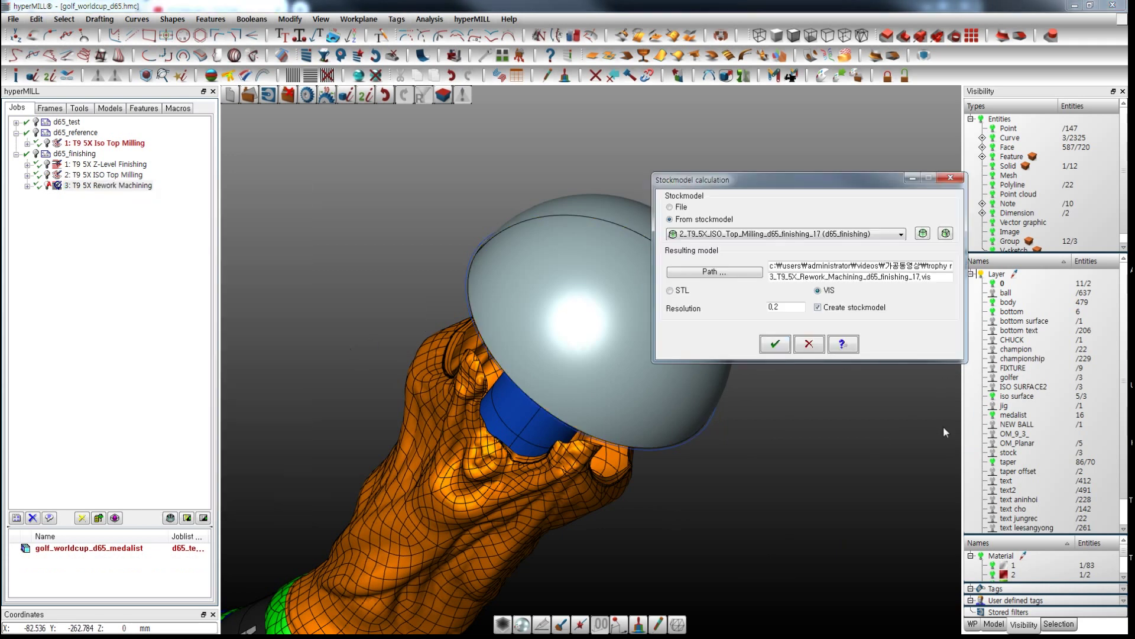
{"action": "key", "text": "Return"}
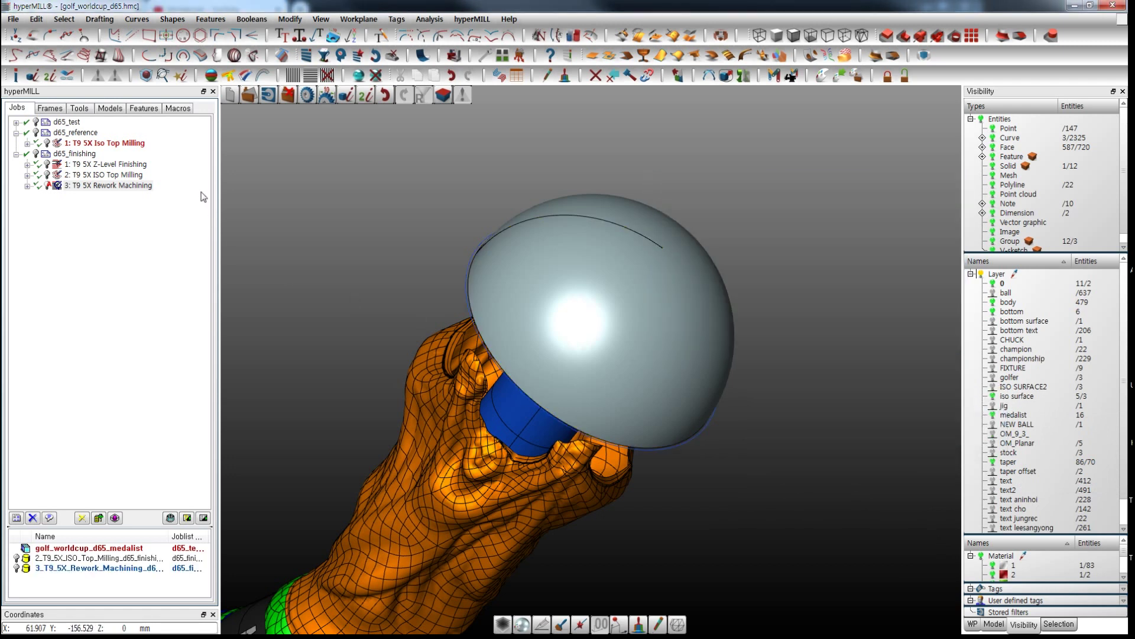
Step: Display the Z-Level Finishing stock model and examine the remaining material around the ball's crown
{"action": "left_click", "coordinate": [115, 113]}
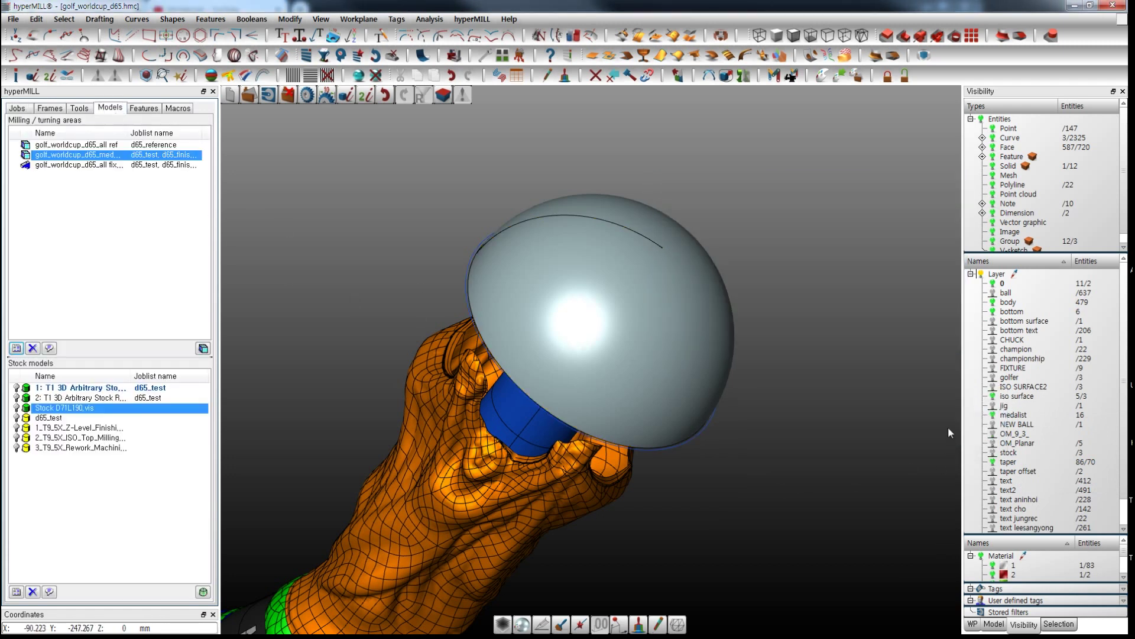
{"action": "left_click", "coordinate": [25, 428]}
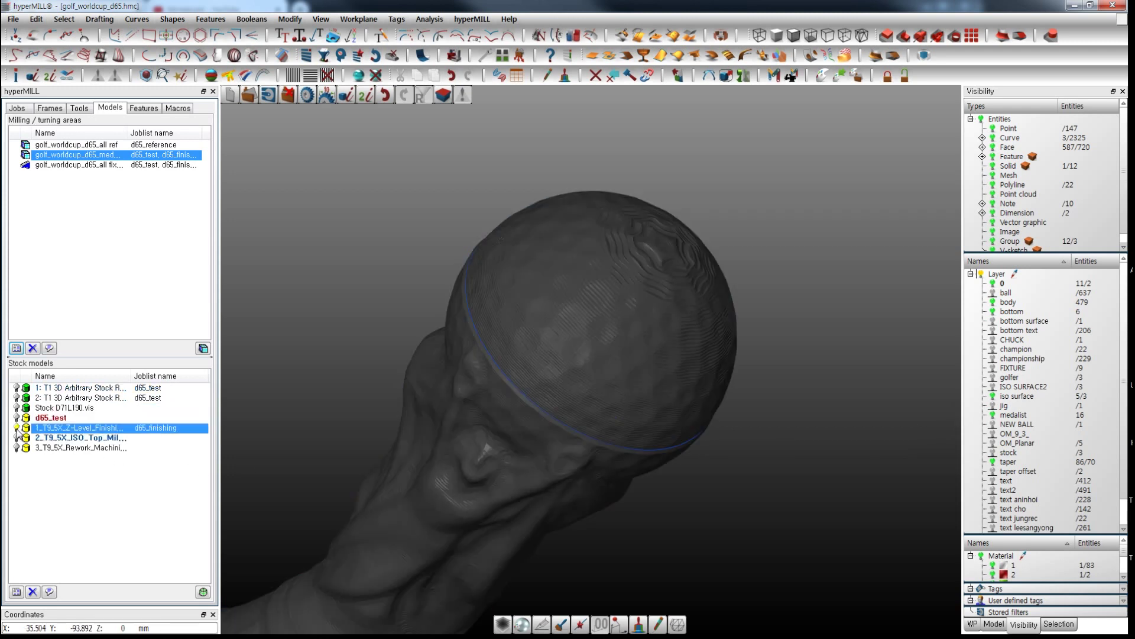
{"action": "scroll", "coordinate": [608, 285], "scroll_direction": "up", "scroll_amount": 3}
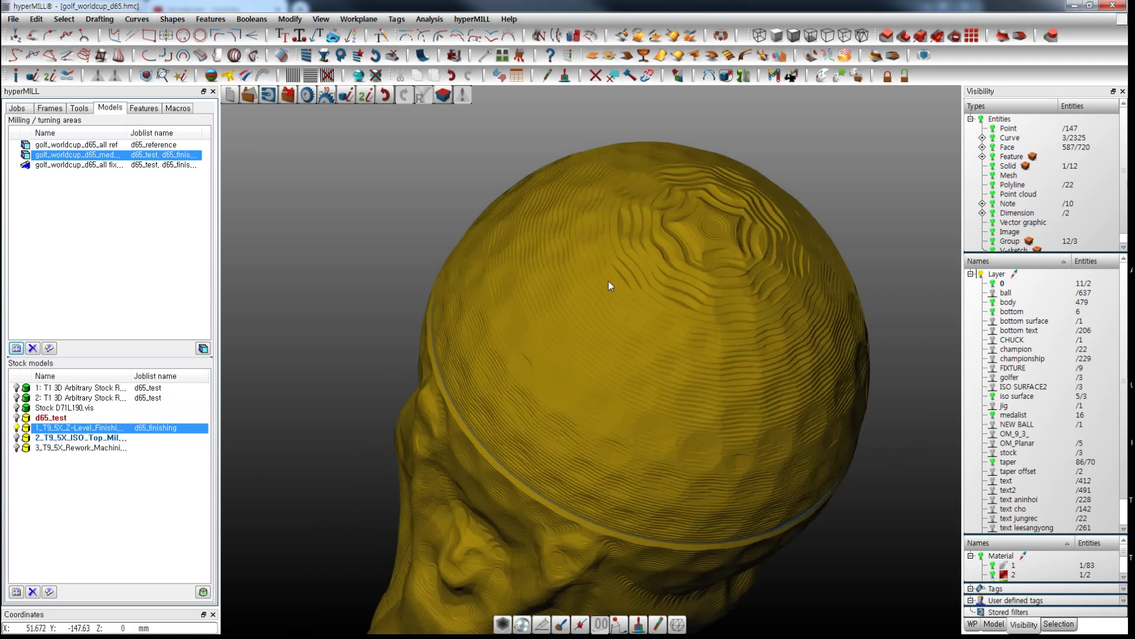
{"action": "mouse_move", "coordinate": [638, 415]}
{"action": "middle_mouse_down"}
{"action": "mouse_move", "coordinate": [606, 404]}
{"action": "mouse_move", "coordinate": [623, 416]}
{"action": "middle_mouse_up"}
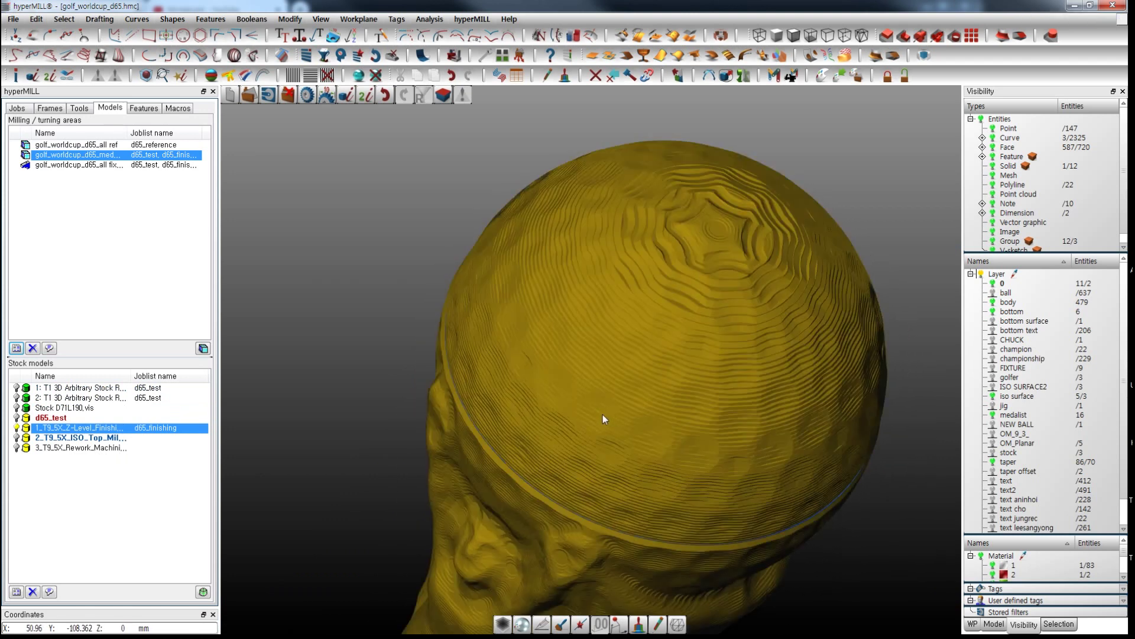
Step: Show the ISO Top Milling stock model instead of the Z-Level one, and widen the stock list to fit the full model names
{"action": "left_click", "coordinate": [26, 437]}
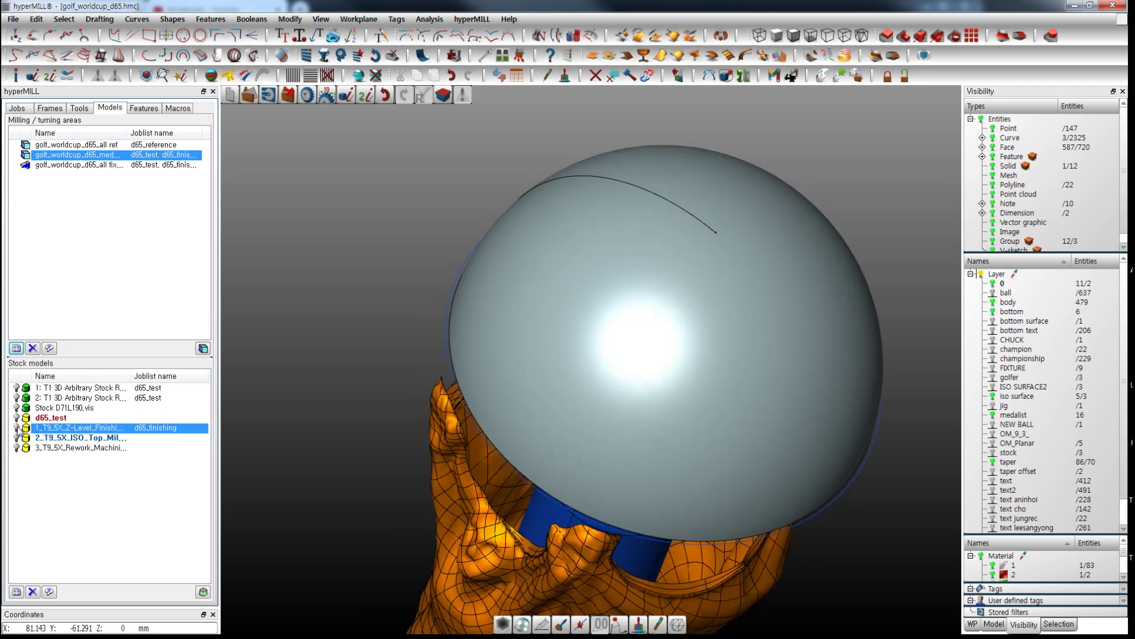
{"action": "mouse_move", "coordinate": [405, 434]}
{"action": "middle_mouse_down"}
{"action": "mouse_move", "coordinate": [390, 411]}
{"action": "mouse_move", "coordinate": [388, 424]}
{"action": "middle_mouse_up"}
{"action": "left_click_drag", "start_coordinate": [131, 376], "coordinate": [185, 374]}
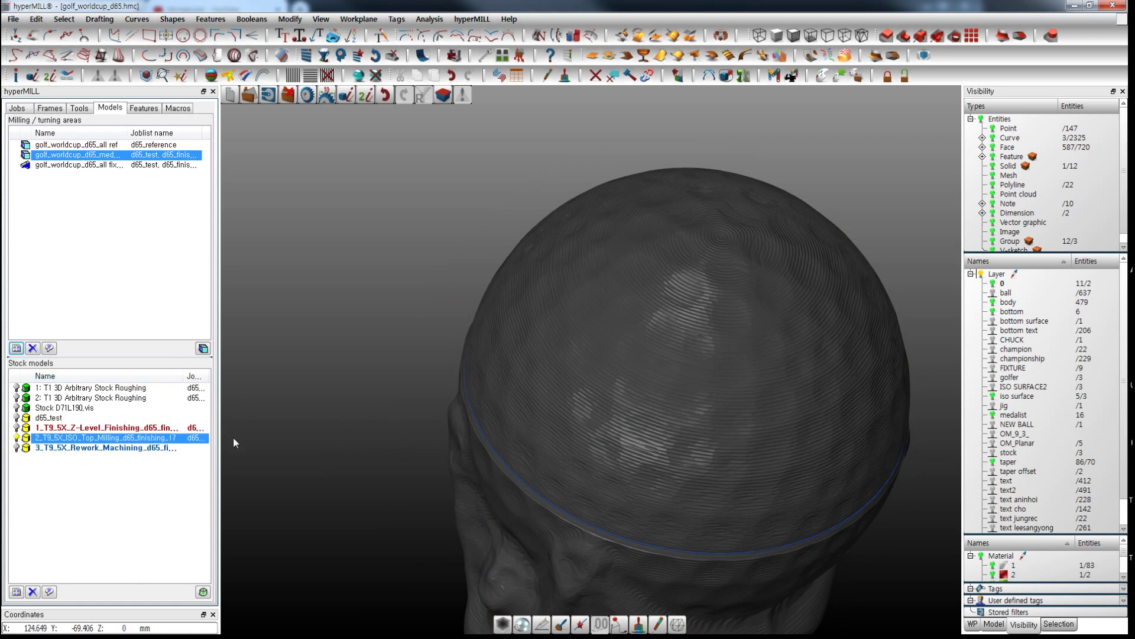
{"action": "left_click_drag", "start_coordinate": [220, 438], "coordinate": [305, 437]}
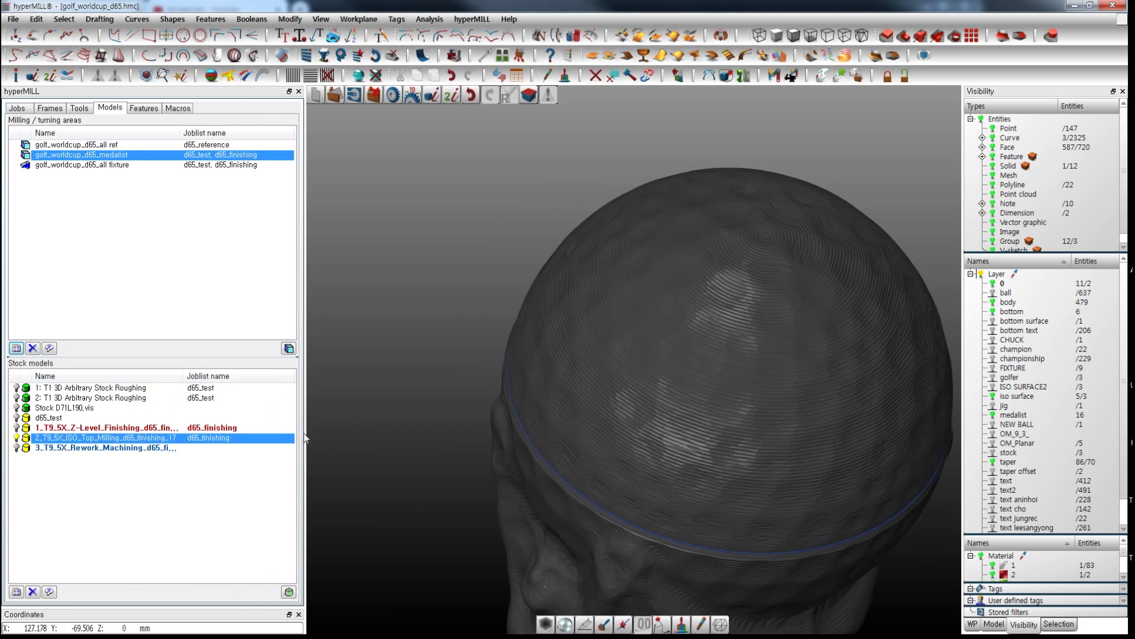
{"action": "left_click", "coordinate": [145, 451]}
{"action": "left_click_drag", "start_coordinate": [184, 376], "coordinate": [231, 376]}
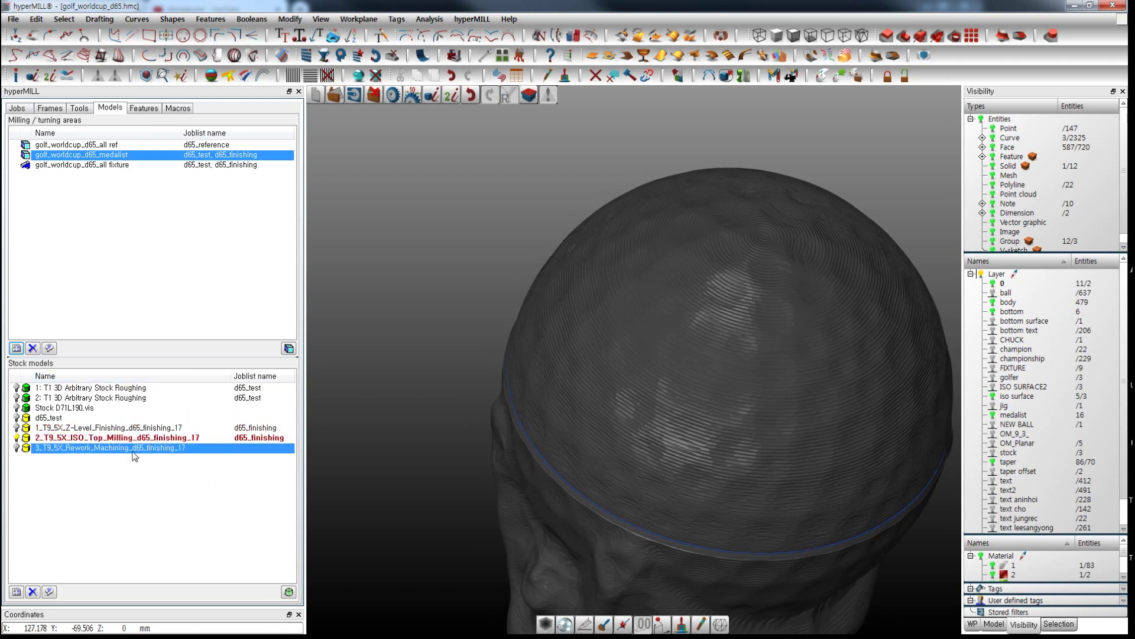
Step: Replace the ISO Top Milling stock display with the Rework Machining stock model and examine the ball's surface
{"action": "left_click", "coordinate": [24, 428]}
{"action": "left_click", "coordinate": [17, 439]}
{"action": "left_click", "coordinate": [16, 428]}
{"action": "left_click", "coordinate": [17, 428]}
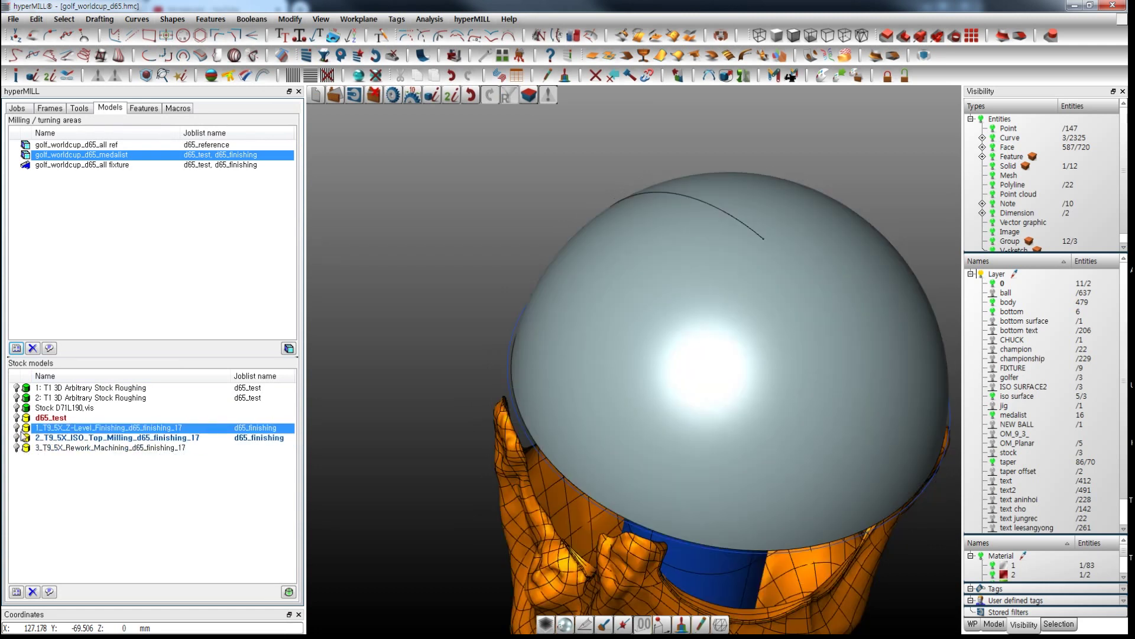
{"action": "left_click", "coordinate": [17, 447]}
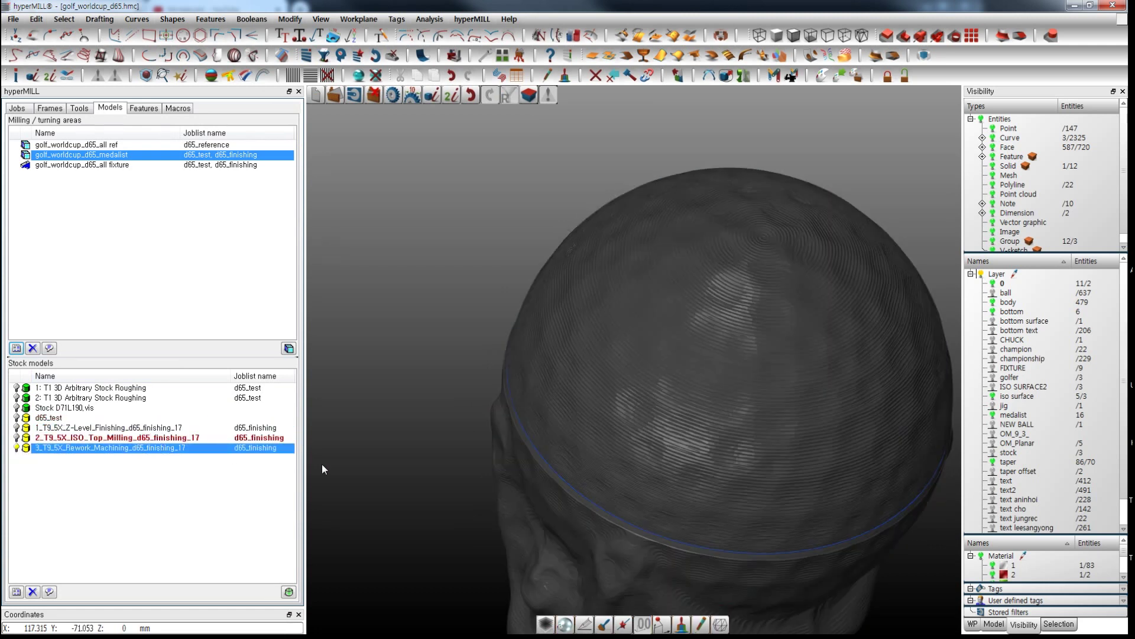
{"action": "middle_click_drag", "start_coordinate": [417, 460], "coordinate": [409, 508]}
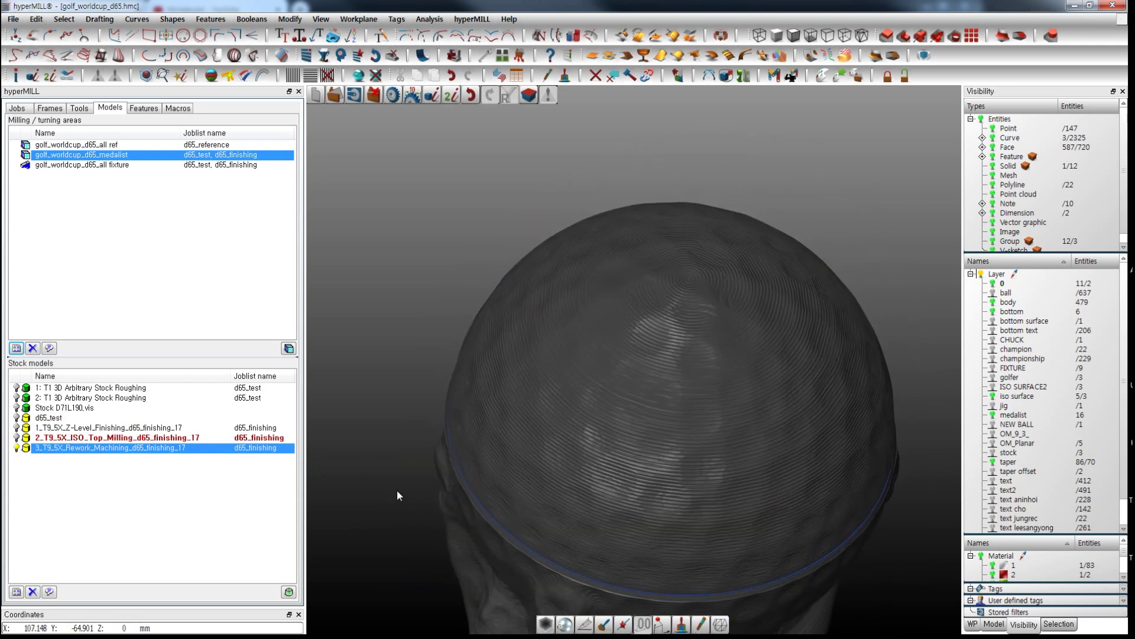
Step: Hide the Rework Machining stock model and return to the job list with the whole ball surface in view
{"action": "left_click", "coordinate": [18, 447]}
{"action": "middle_click_drag", "start_coordinate": [493, 471], "coordinate": [533, 343]}
{"action": "scroll", "coordinate": [494, 460], "scroll_direction": "down", "scroll_amount": 1}
{"action": "scroll", "coordinate": [495, 460], "scroll_direction": "down", "scroll_amount": 2}
{"action": "middle_click_drag", "start_coordinate": [668, 485], "coordinate": [651, 504]}
{"action": "middle_click_drag", "start_coordinate": [876, 452], "coordinate": [877, 440]}
{"action": "left_click", "coordinate": [17, 108]}
{"action": "middle_click_drag", "start_coordinate": [437, 361], "coordinate": [395, 399]}
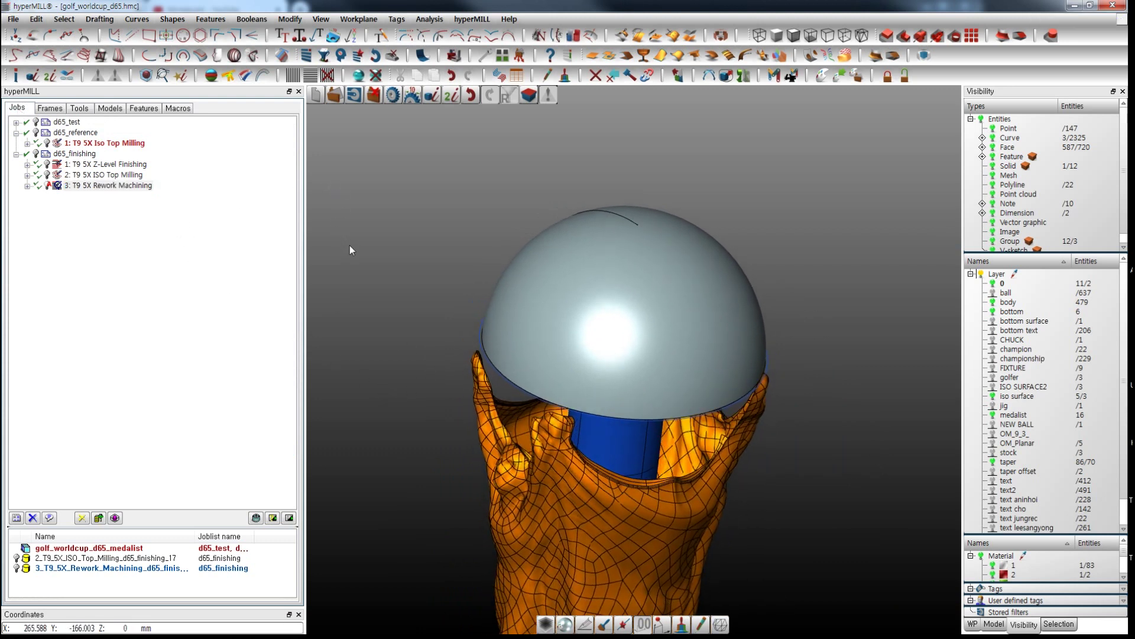
{"action": "middle_click_drag", "start_coordinate": [349, 245], "coordinate": [406, 271]}
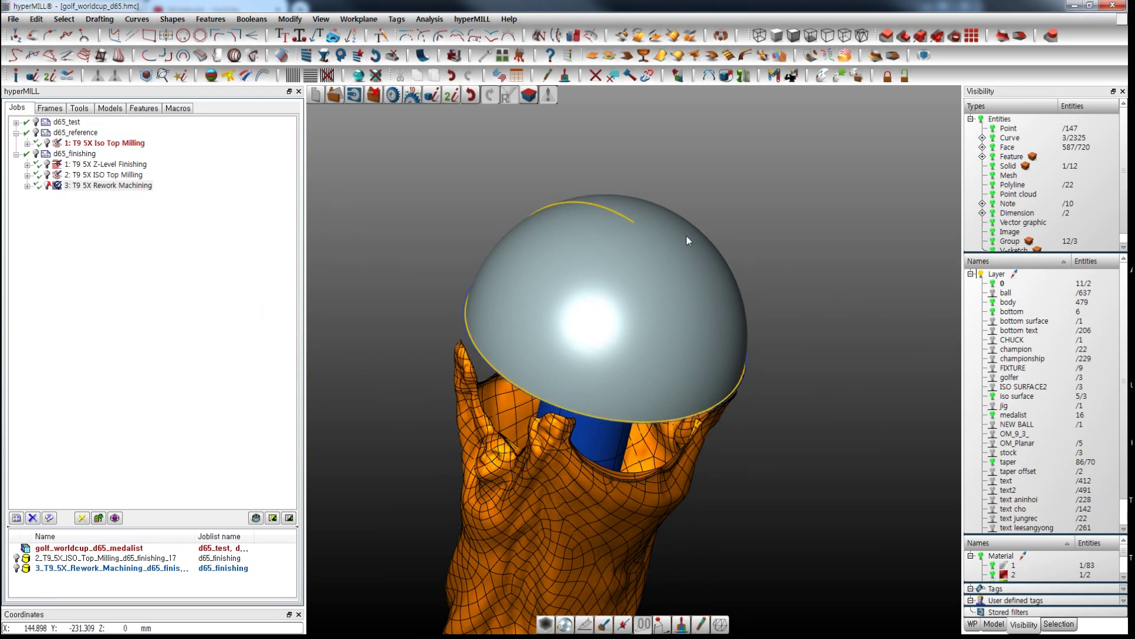